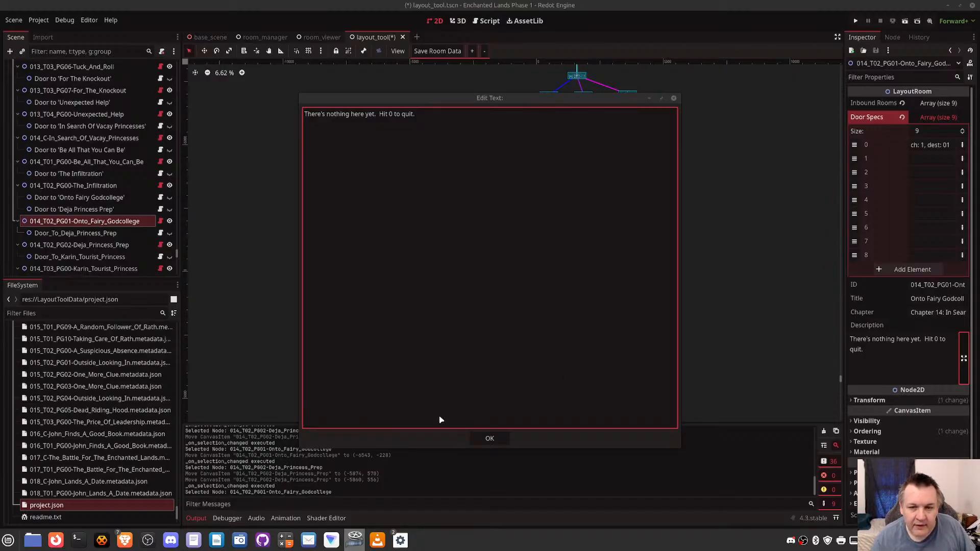
- In the Onto Fairy Godcollege room description, move "Hit 0 to quit." below a blank line and delete the placeholder sentence above it
left_click(376, 114)
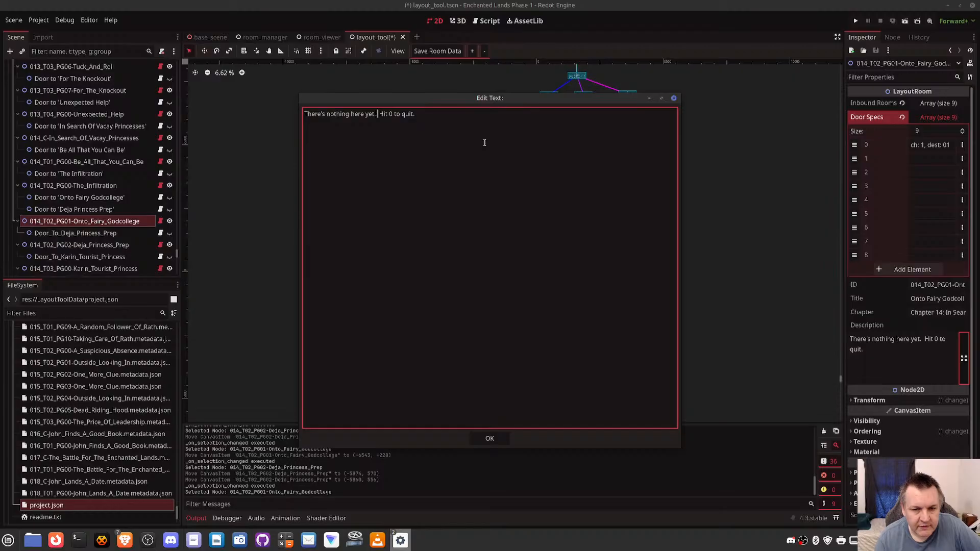
key("Return")
key("Return")
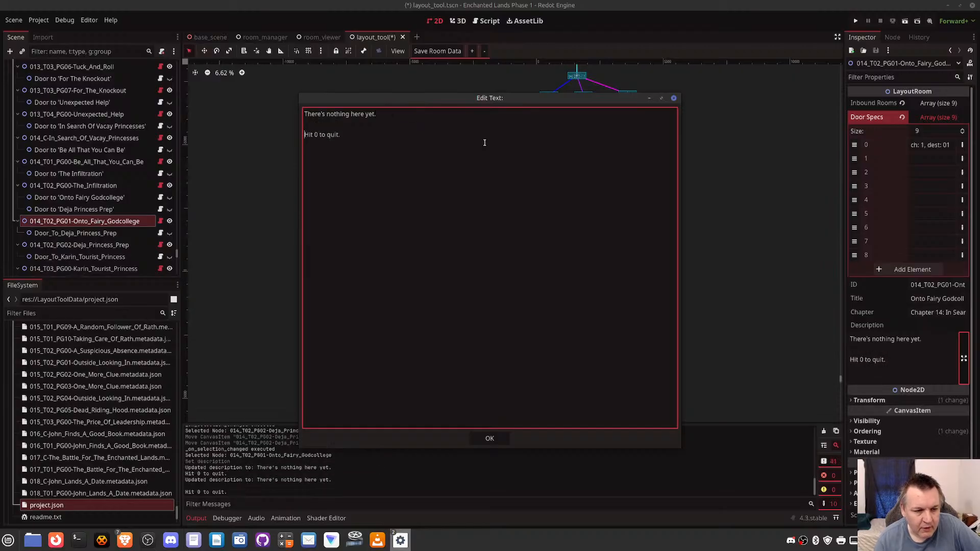
key("Up")
key("shift+End")
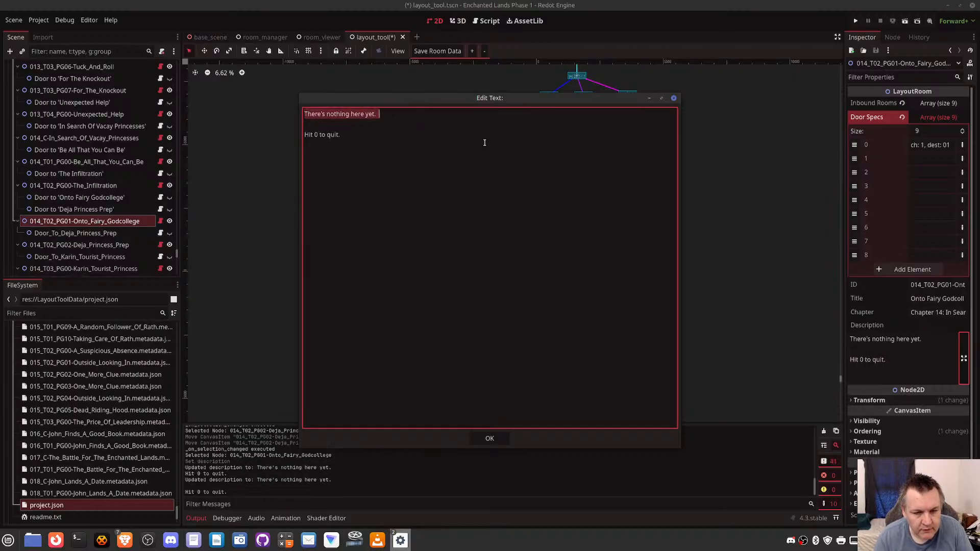
key("BackSpace")
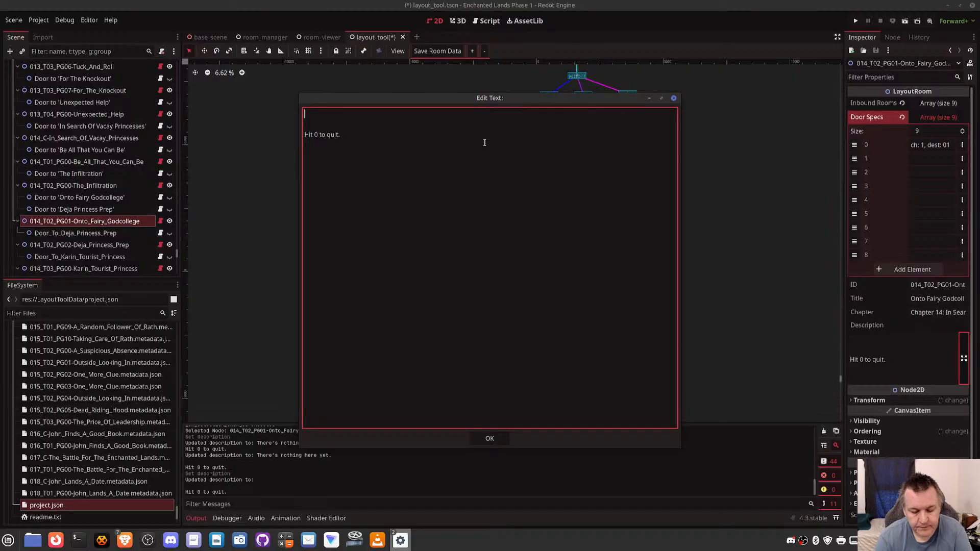
- Begin the description with "Princess Karin", trying the wording "decked out in a touristy" and removing it again
type("Princess K")
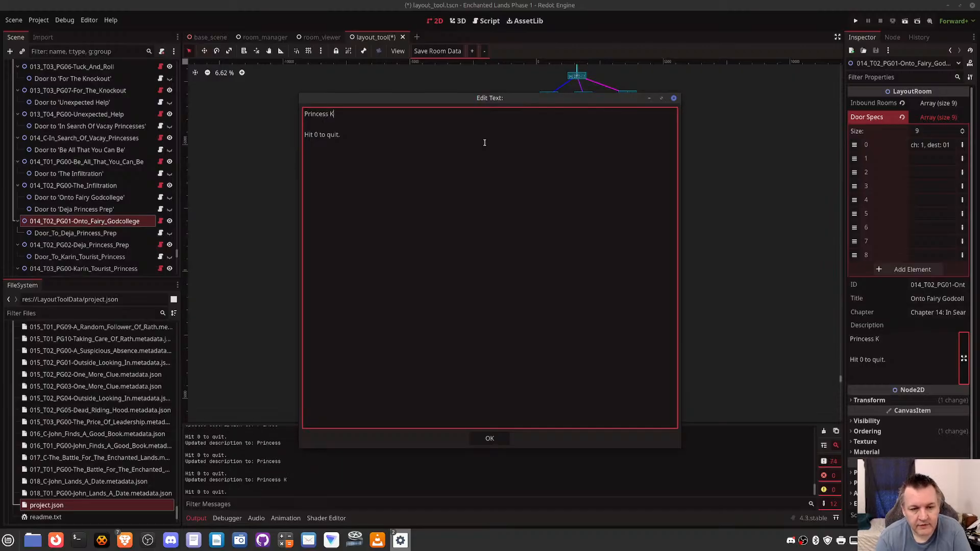
type("arin deck")
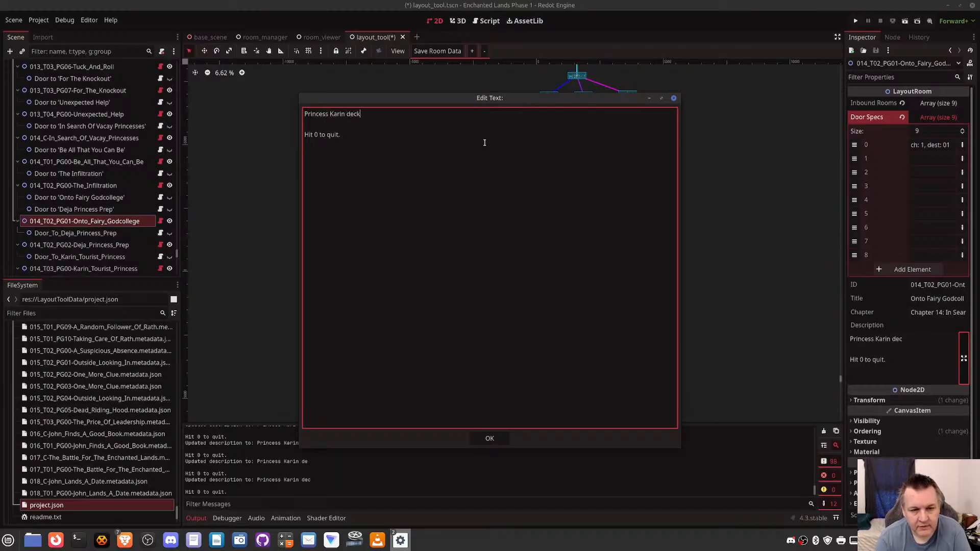
type("ed out in a touristy")
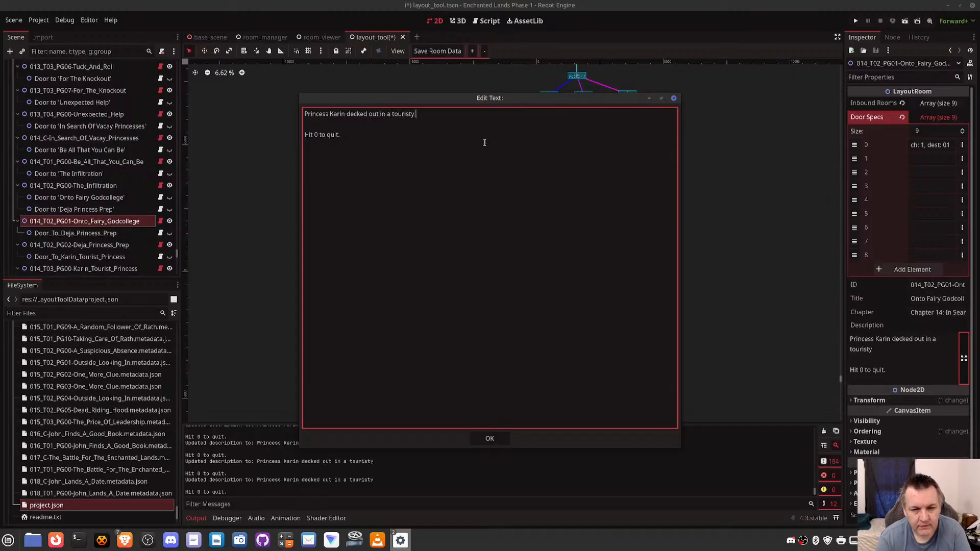
key("BackSpace")
key("BackSpace")
key("BackSpace")
key("BackSpace")
key("BackSpace")
key("BackSpace")
key("BackSpace")
key("BackSpace")
key("BackSpace")
key("BackSpace")
key("BackSpace")
key("BackSpace")
key("BackSpace")
key("BackSpace")
key("BackSpace")
key("BackSpace")
key("BackSpace")
key("BackSpace")
key("BackSpace")
key("BackSpace")
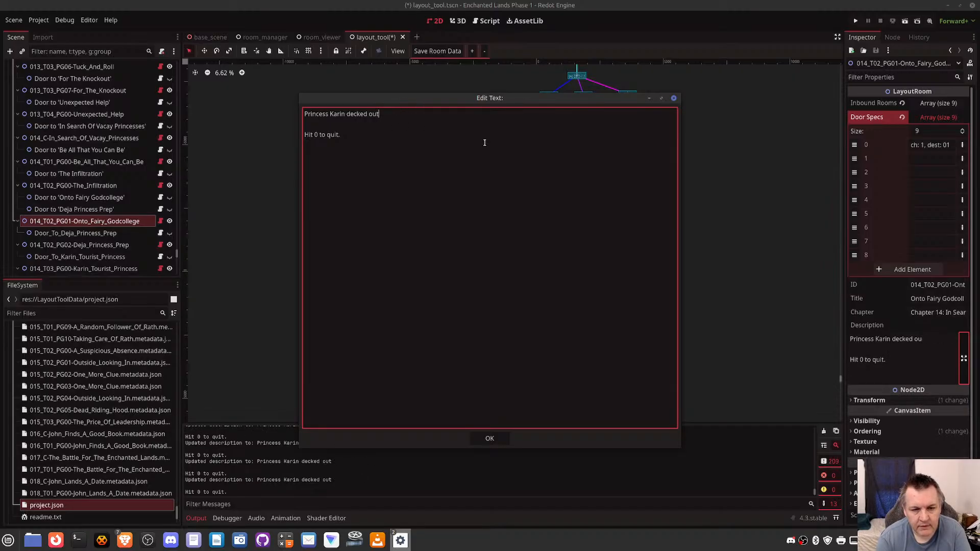
- Complete the opening line as "Princess Karin disguised as a tourist, heads over to Fairy Godcollege." and start a new line
type("disgusi")
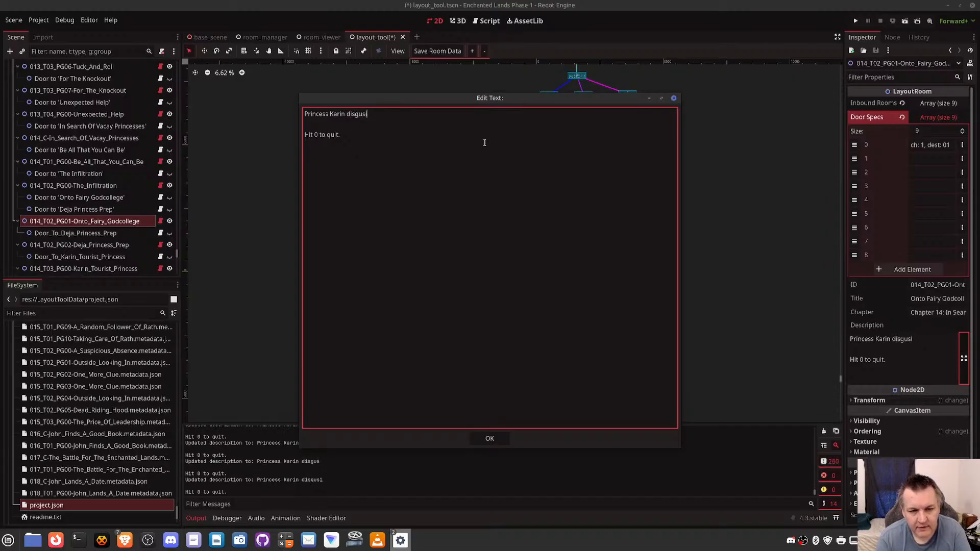
key("BackSpace")
key("BackSpace")
type("ised as a")
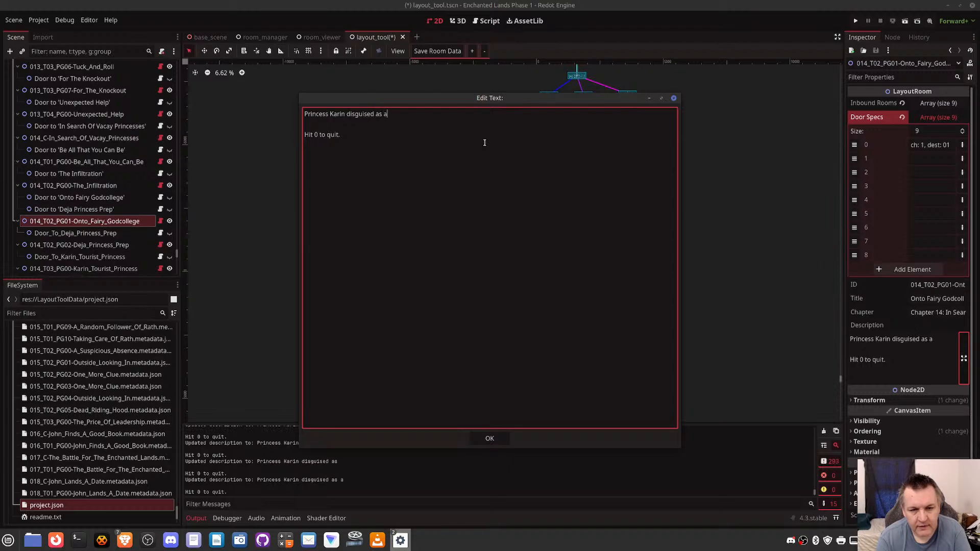
type(" tourist, he")
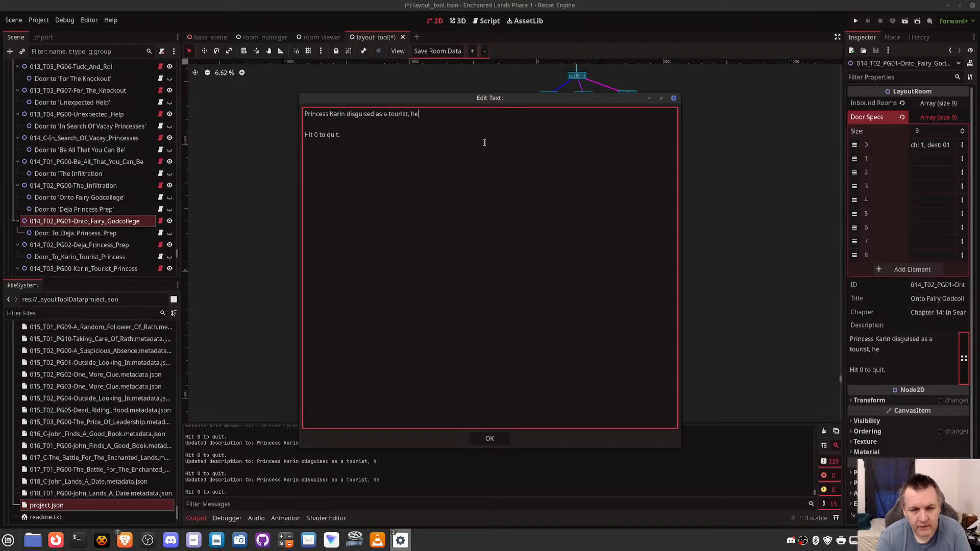
type("ads over to ")
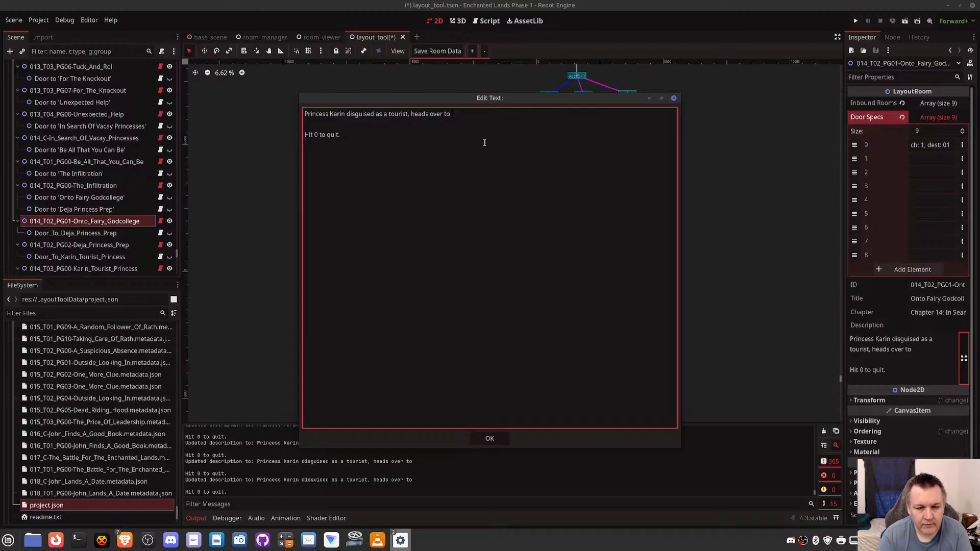
type("Fairy Godcol")
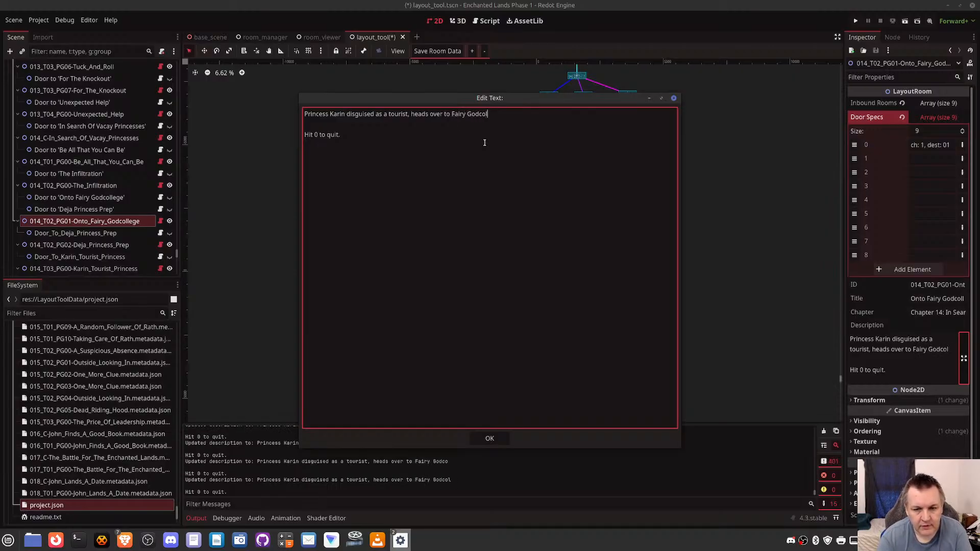
type("lege.")
key("Return")
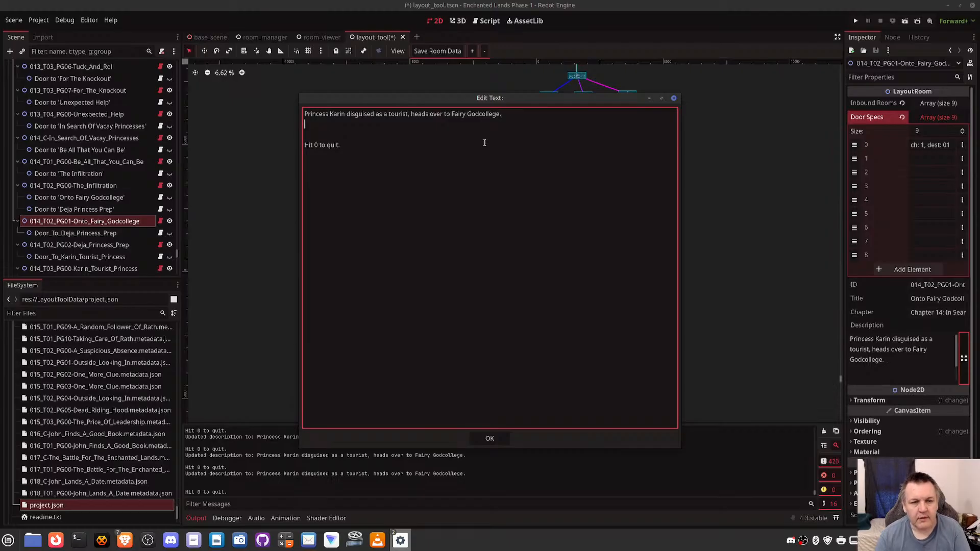
- Write the second line: "When she knocks on the front door, someone asks, is there a burning question, you wish to ask?"
type("Whe")
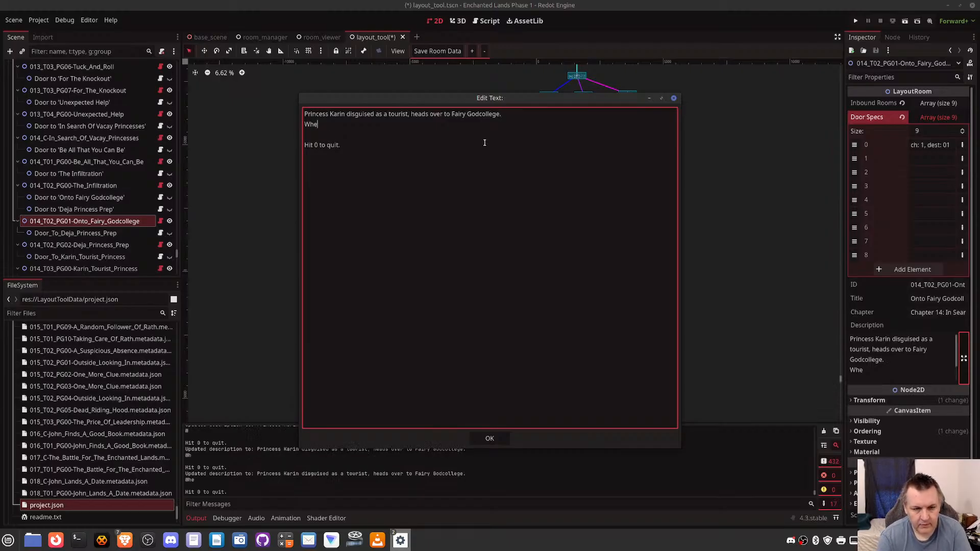
type("n she knocks on the f")
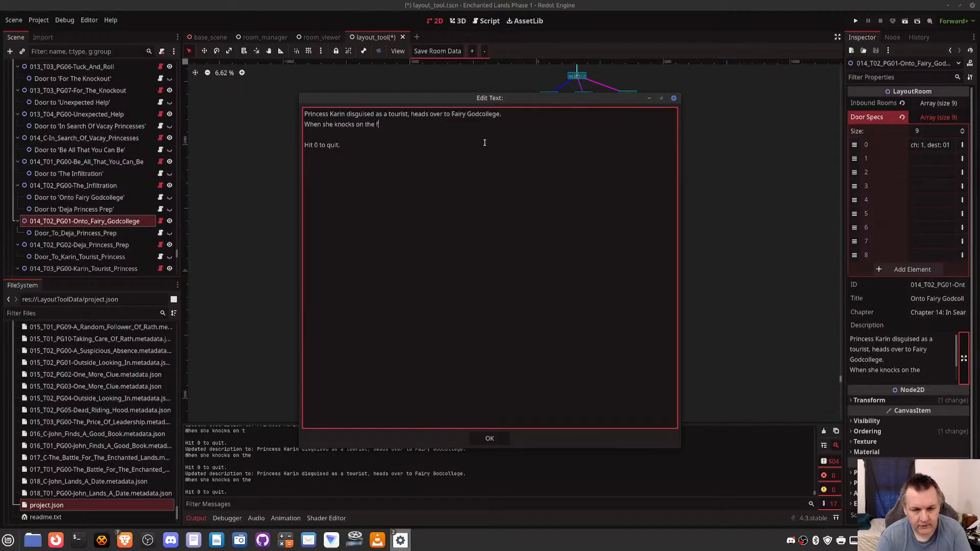
type("ront door, someone asks")
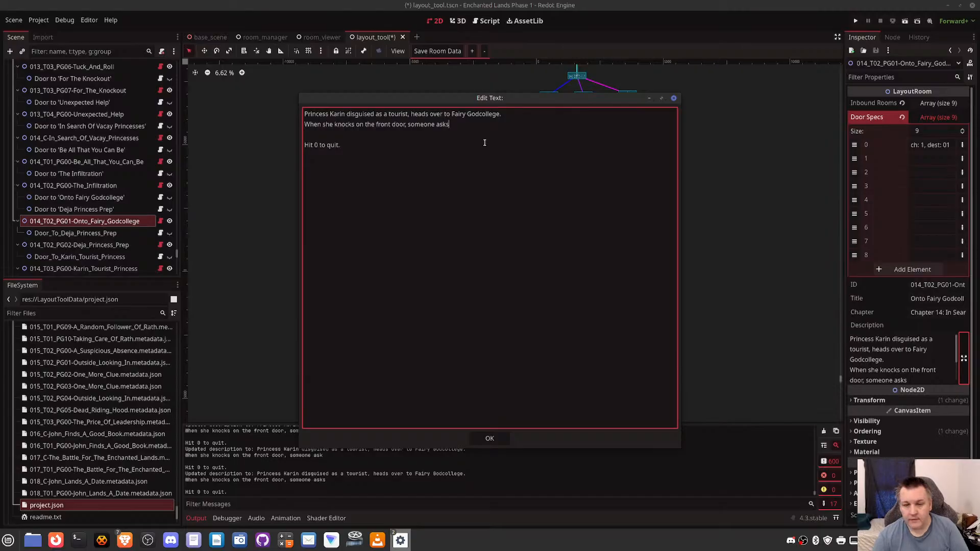
type(", is tehre a")
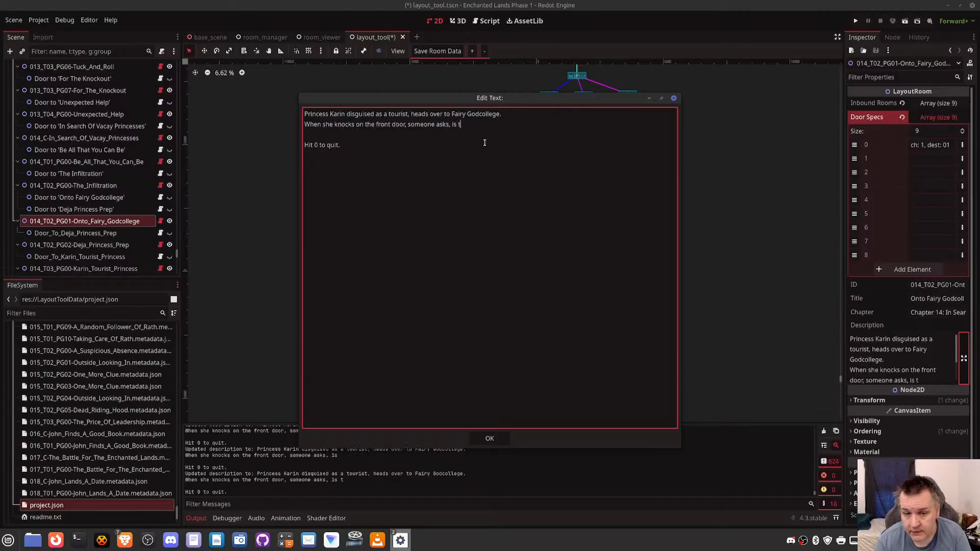
key("BackSpace")
key("BackSpace")
key("BackSpace")
key("BackSpace")
key("BackSpace")
key("BackSpace")
key("BackSpace")
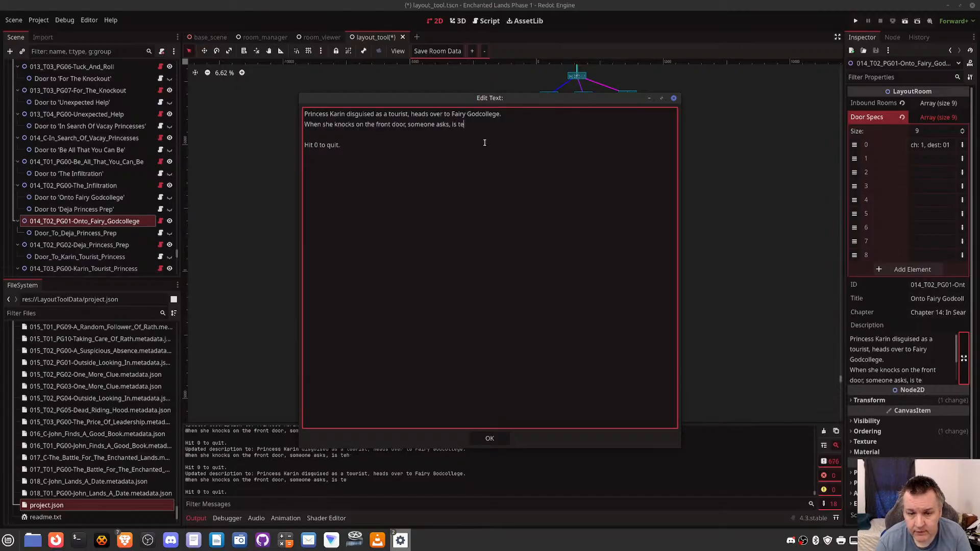
type("there a burning question, ")
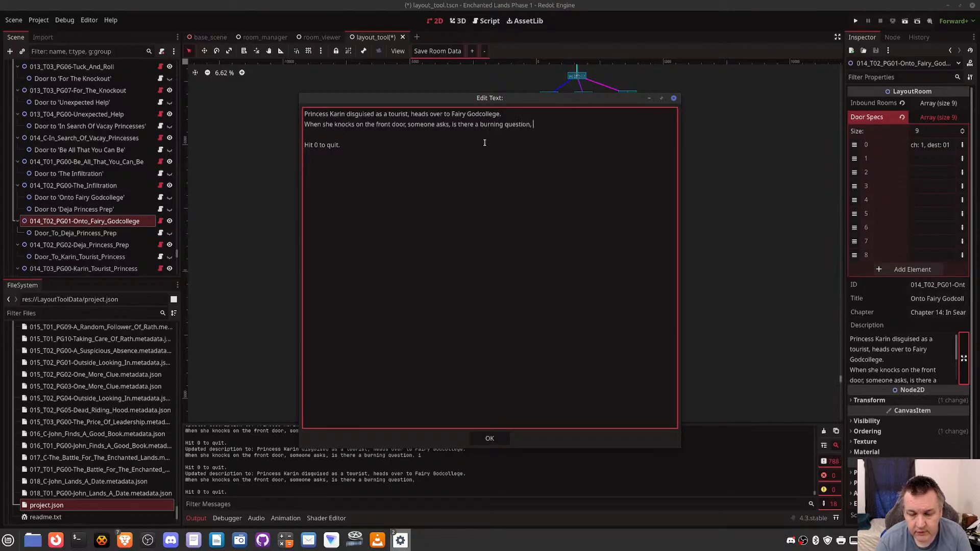
type("iyou wish to ask?")
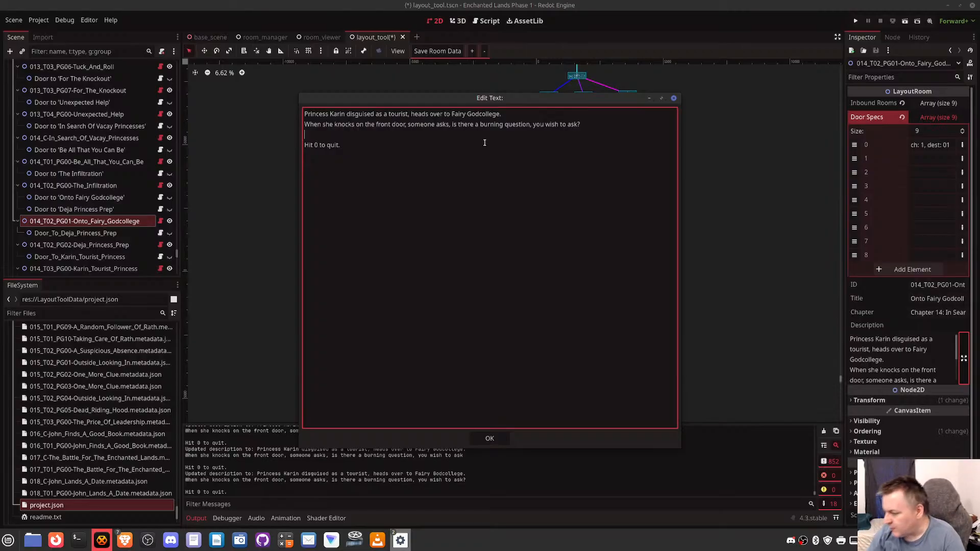
key("Return")
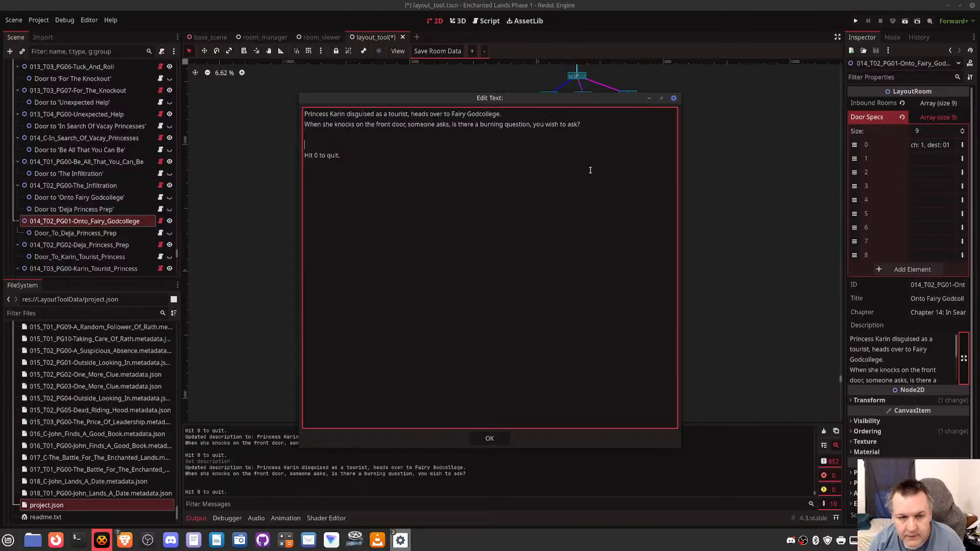
key("BackSpace")
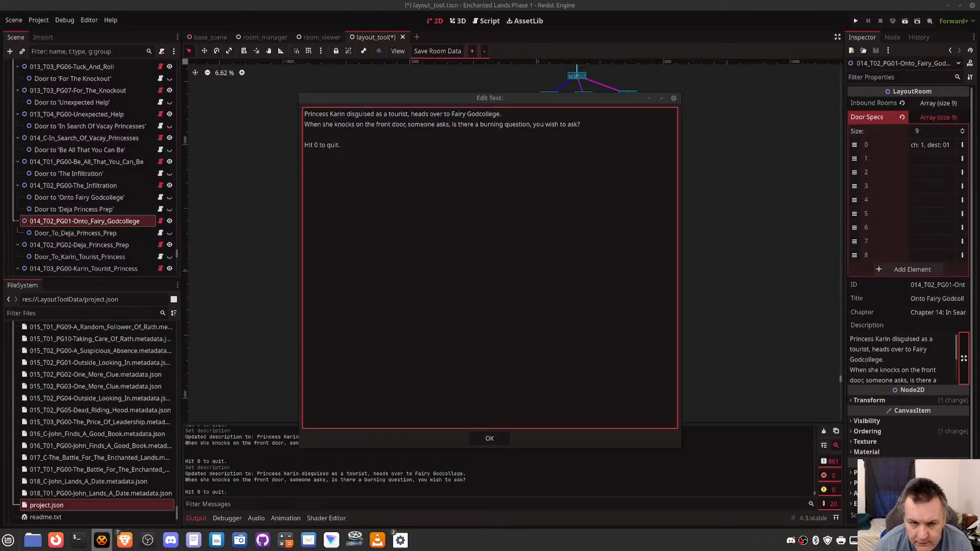
left_click(333, 134)
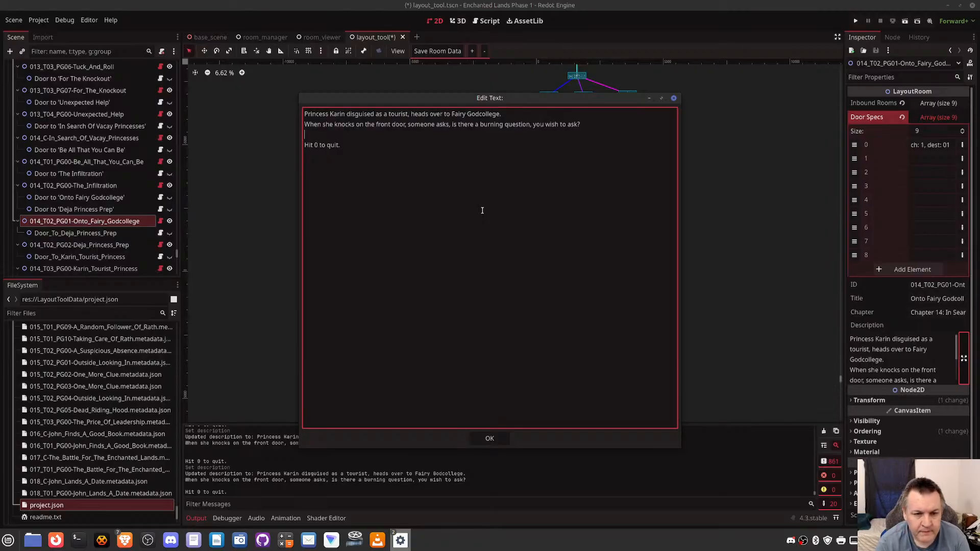
type("How")
key("BackSpace")
key("BackSpace")
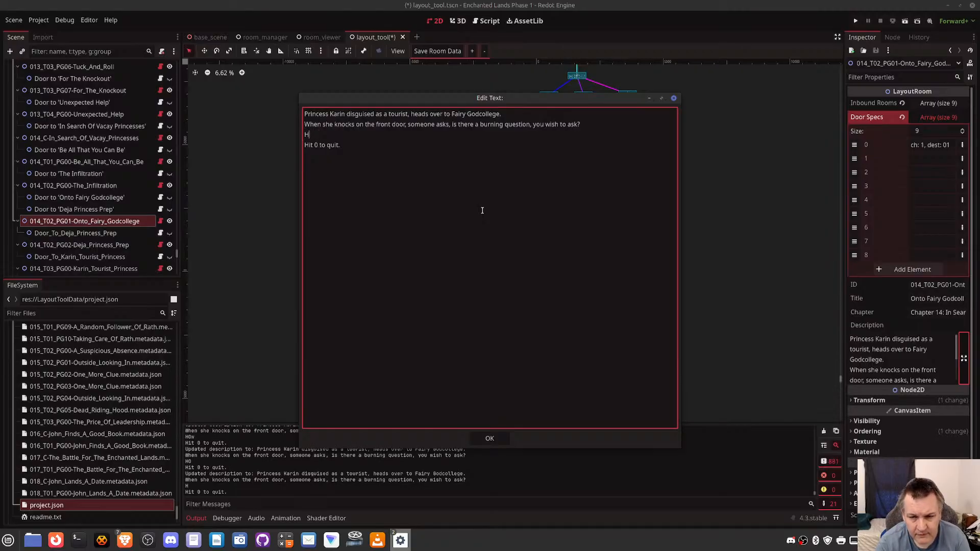
key("BackSpace")
key("BackSpace")
key("Return")
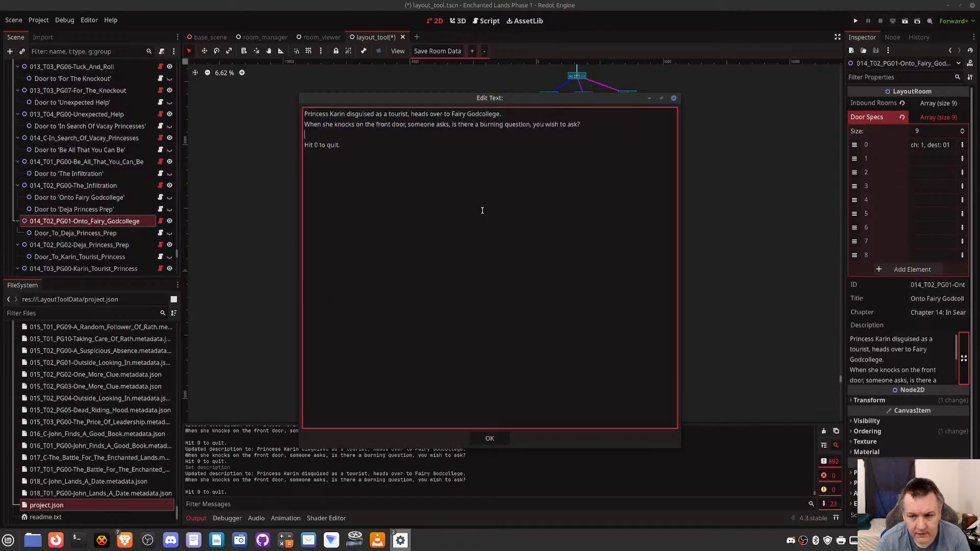
- Add the third line "She gives a few goofy answers." to the description and start another line beneath it
type("She gives")
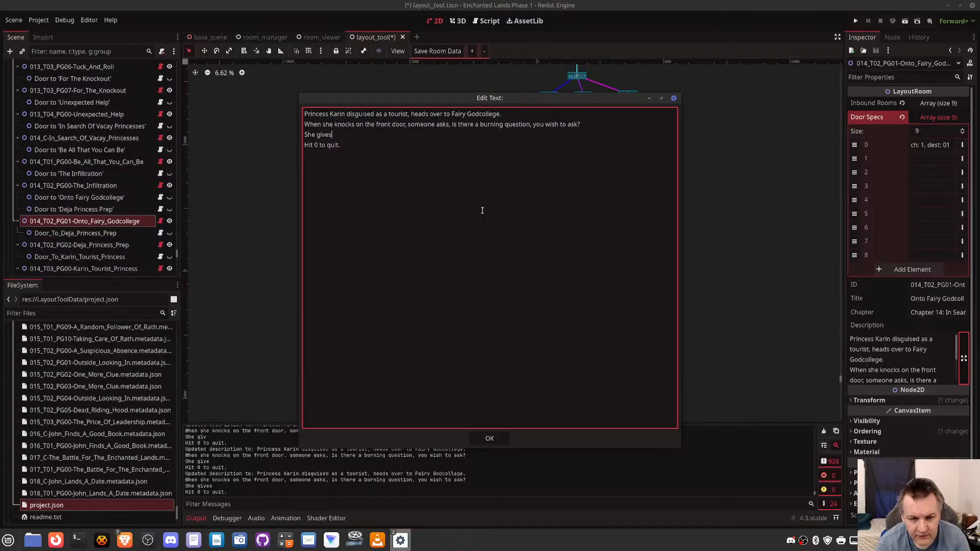
type(" a few goofy")
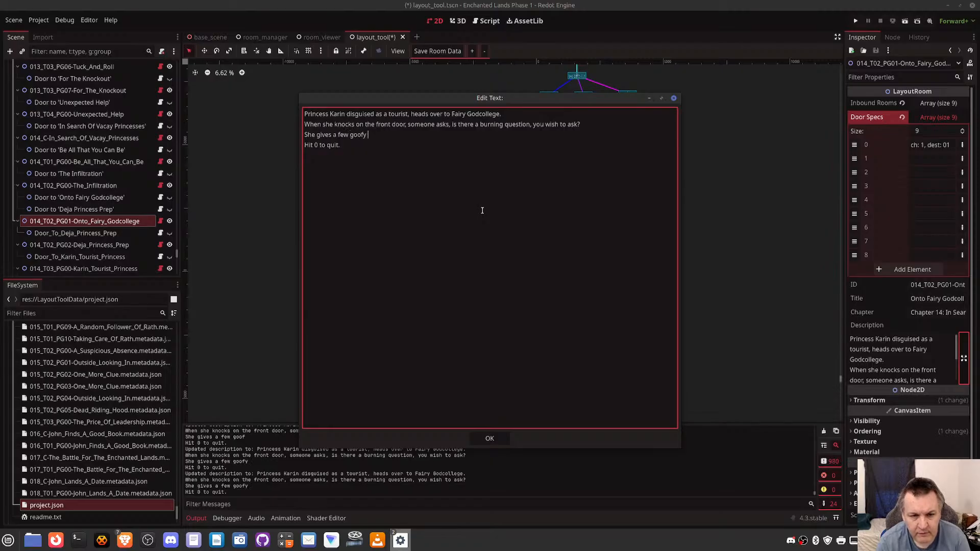
type(" answers")
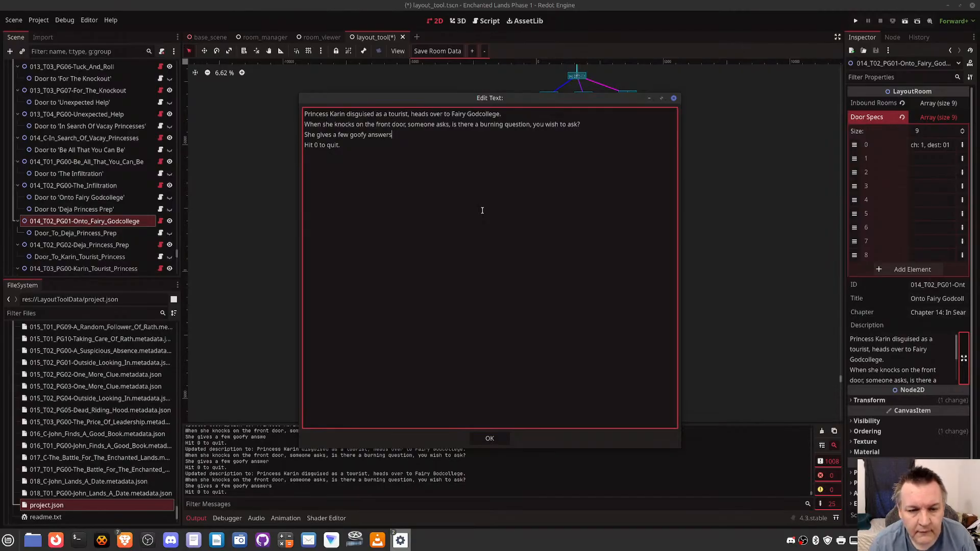
type(".")
key("Return")
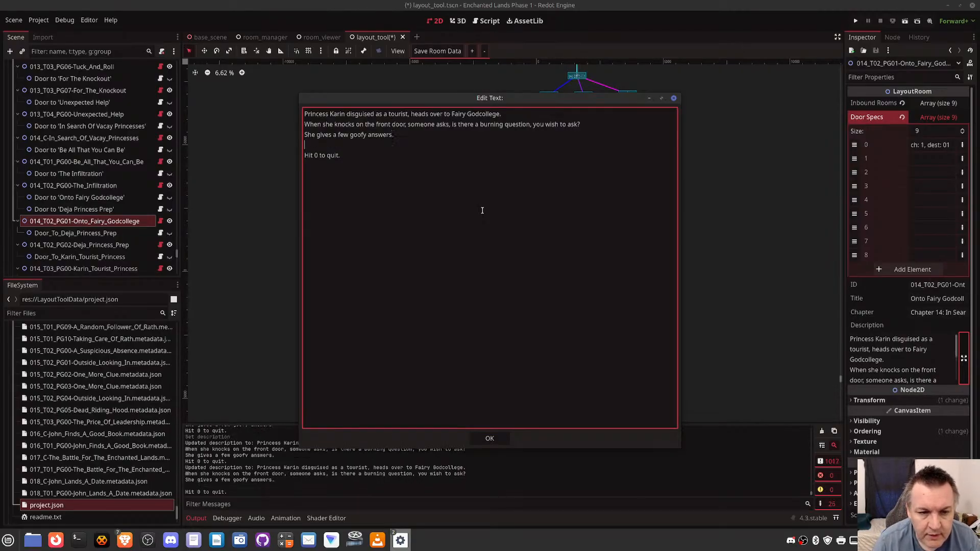
- Add the fourth line "The voice behind teh door says, come back when you have a burning question to answer." followed by a blank line
type("The vo")
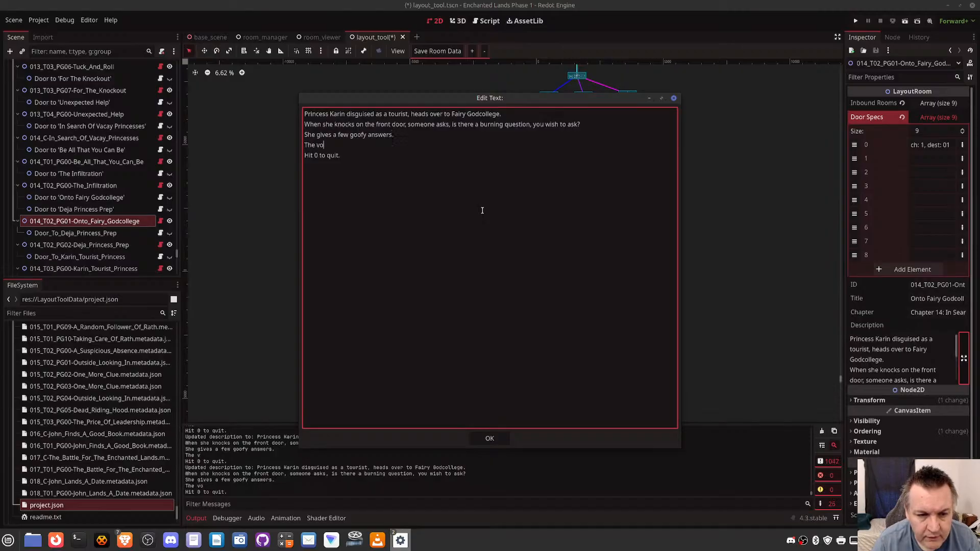
type("ice behind ten door s")
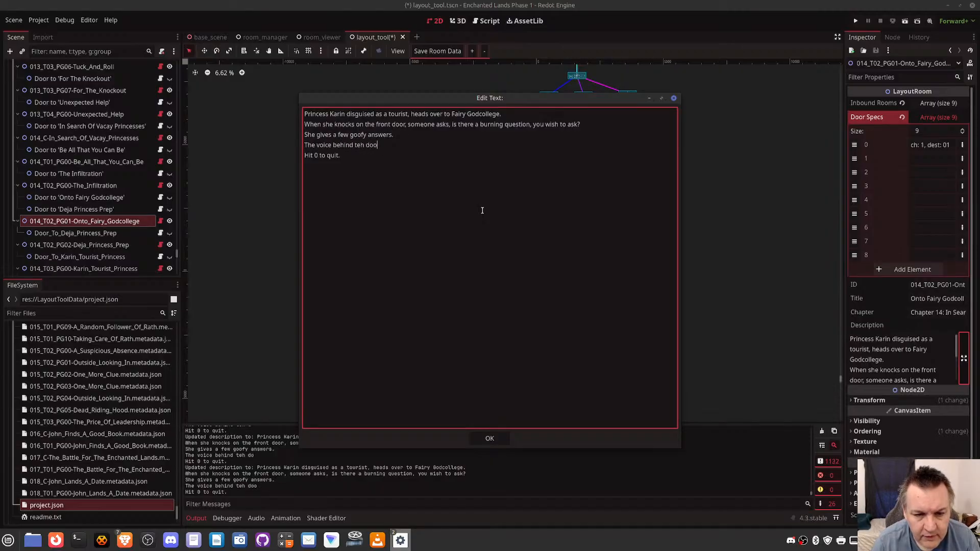
type("ays, come")
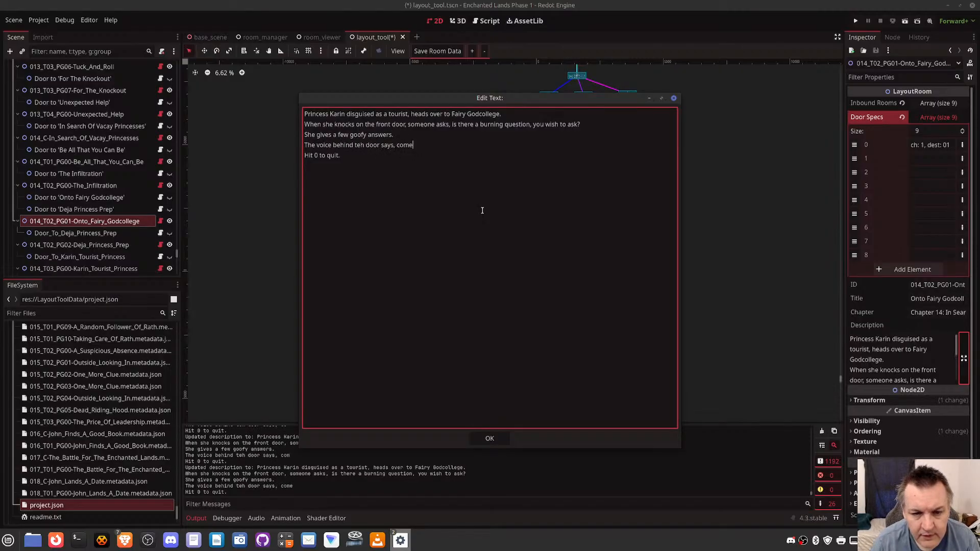
type(" back when you hav")
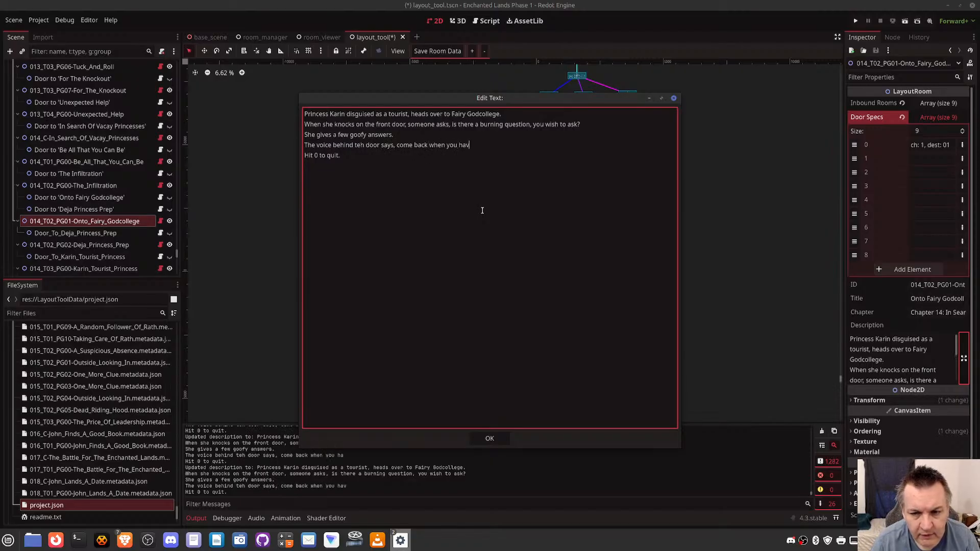
type("e a burning qu")
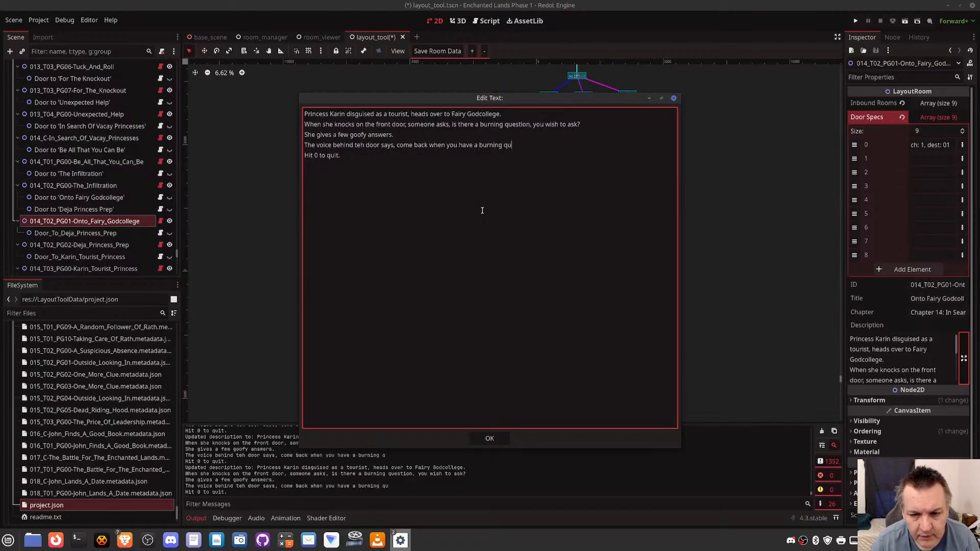
type("estion to answer")
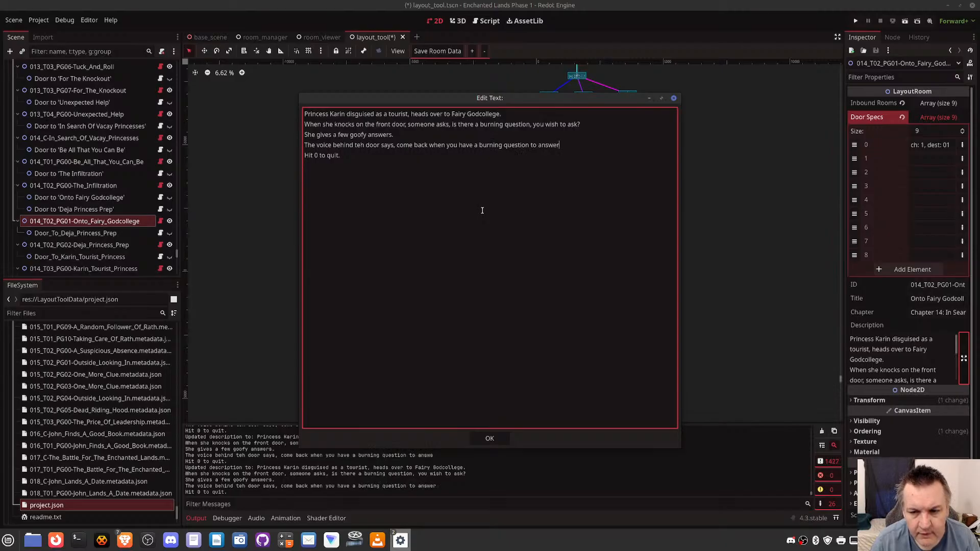
key("Return")
key("Return")
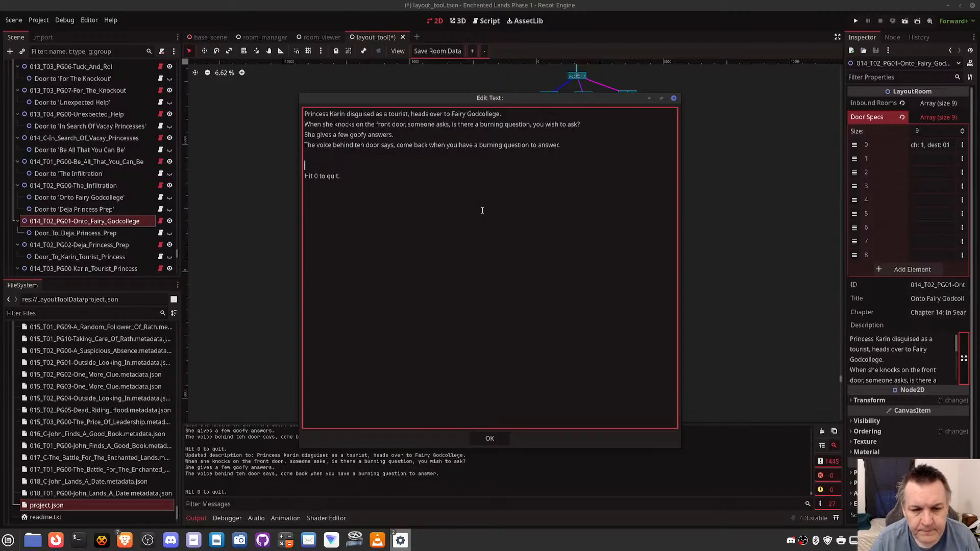
- Add the option line "Hit 1 to continue." above "Hit 0 to quit.", with an empty line between the two options
type("Hit 1 t")
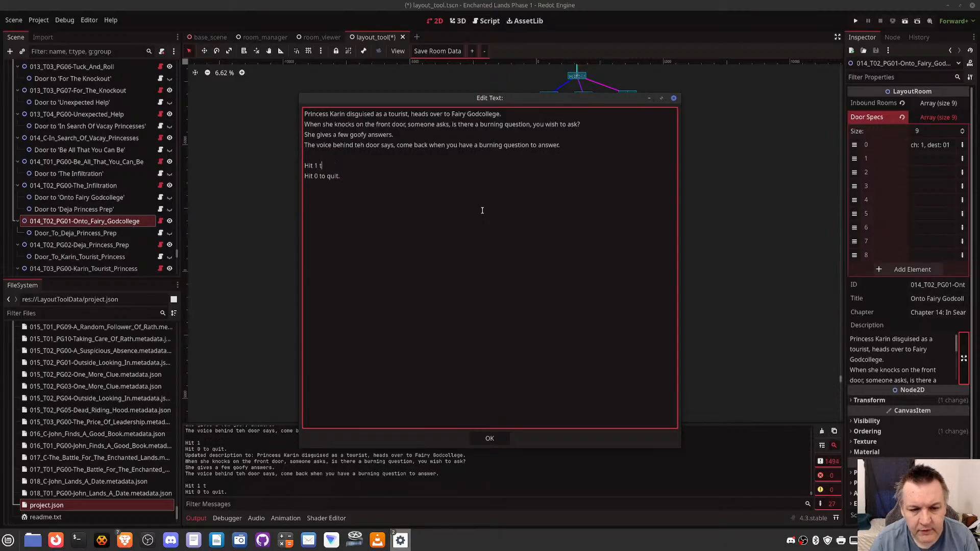
type("o continue.")
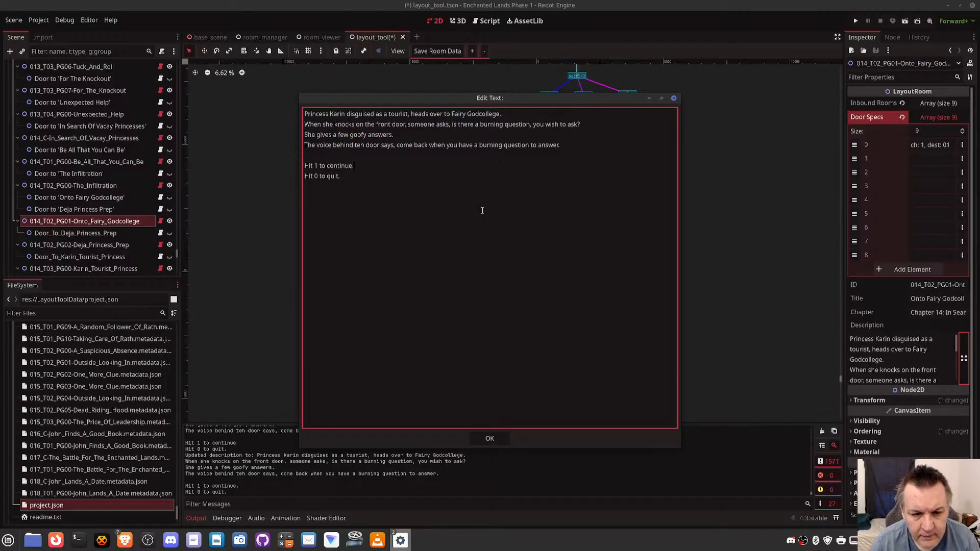
key("Return")
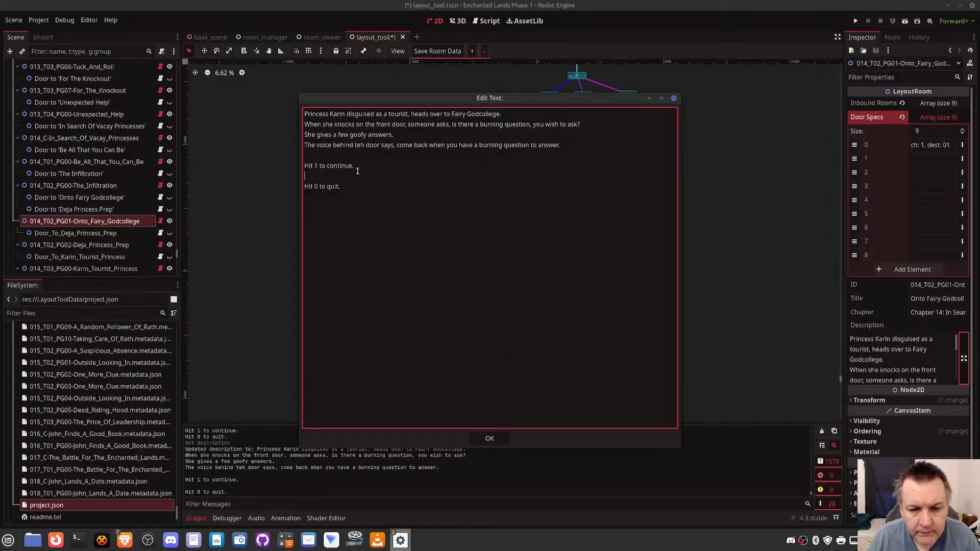
- Correct "teh" to "the" in the fourth line and accept the finished Onto Fairy Godcollege description
key("BackSpace")
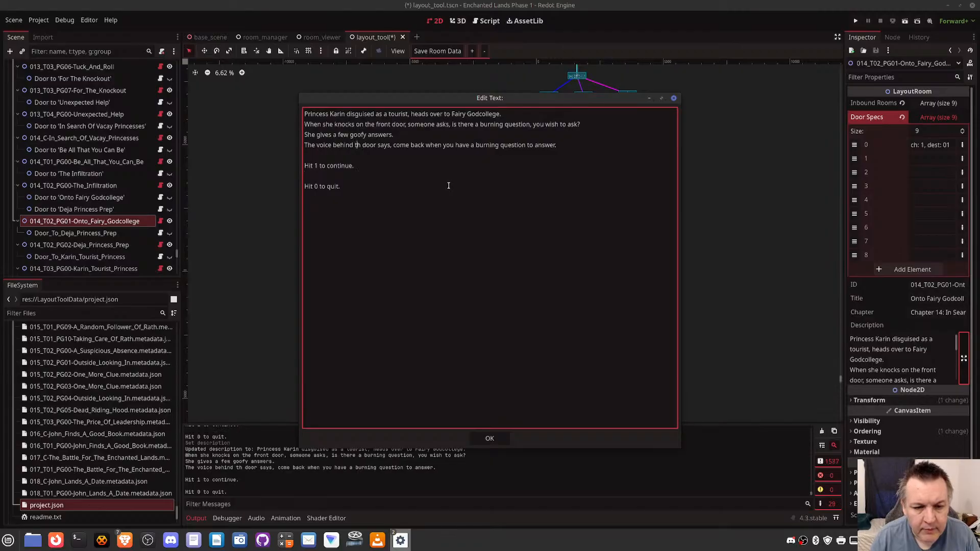
type("e")
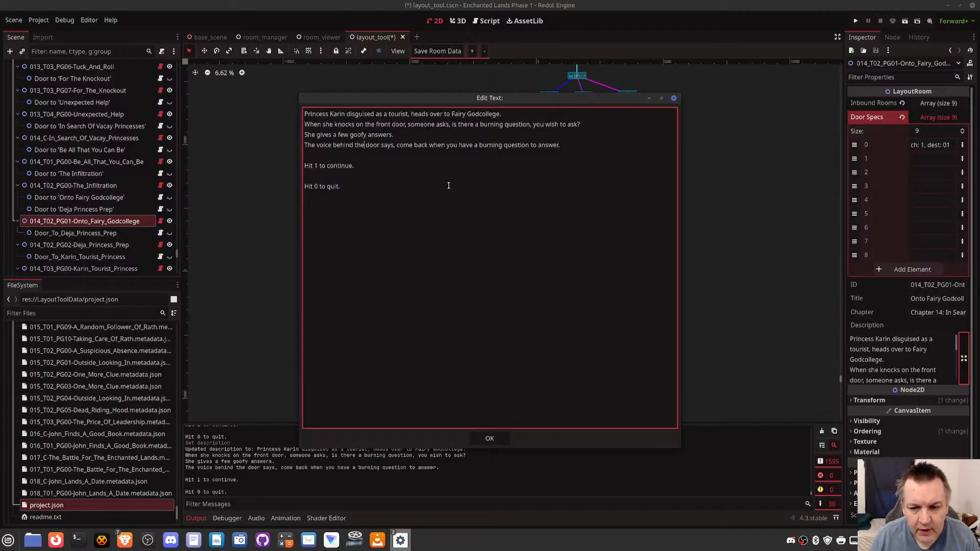
left_click(477, 442)
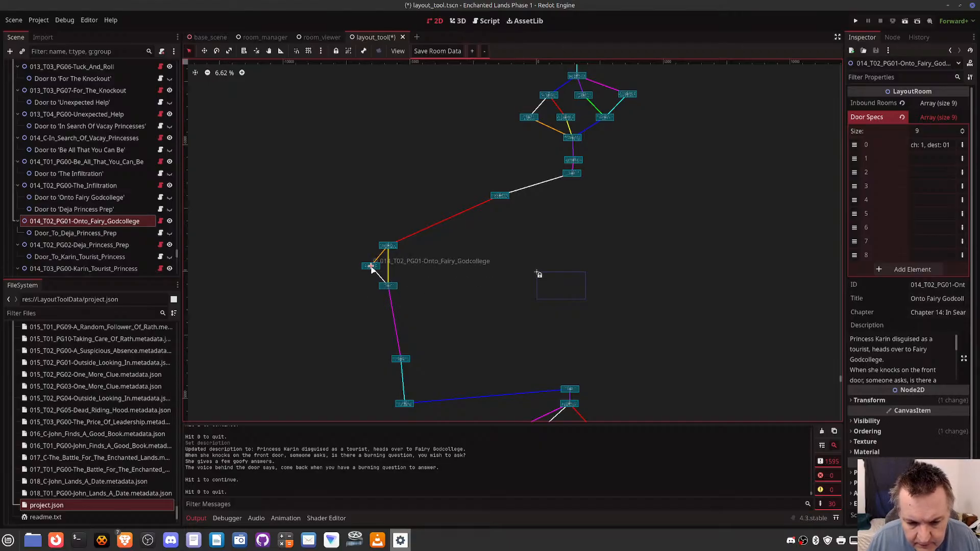
- Open the Deja Princess Prep room's description, put "Hit 0 to quit." below a blank line and remove the placeholder "There's nothing here yet."
left_click(390, 288)
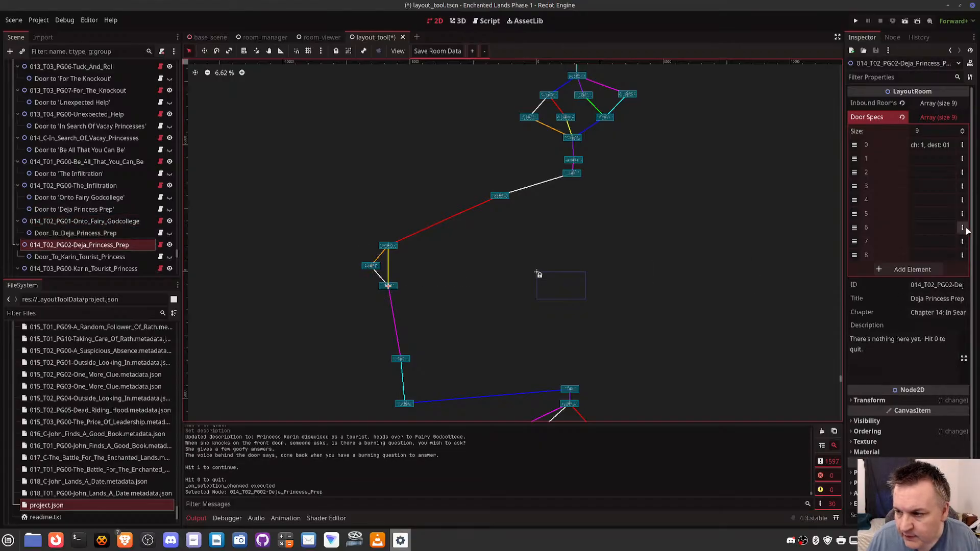
left_click(964, 359)
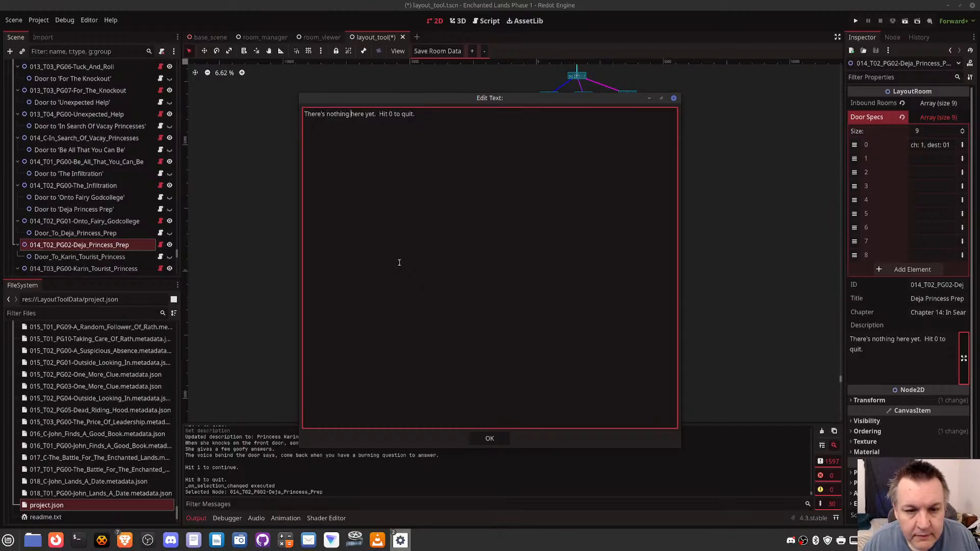
key("Right")
key("Right")
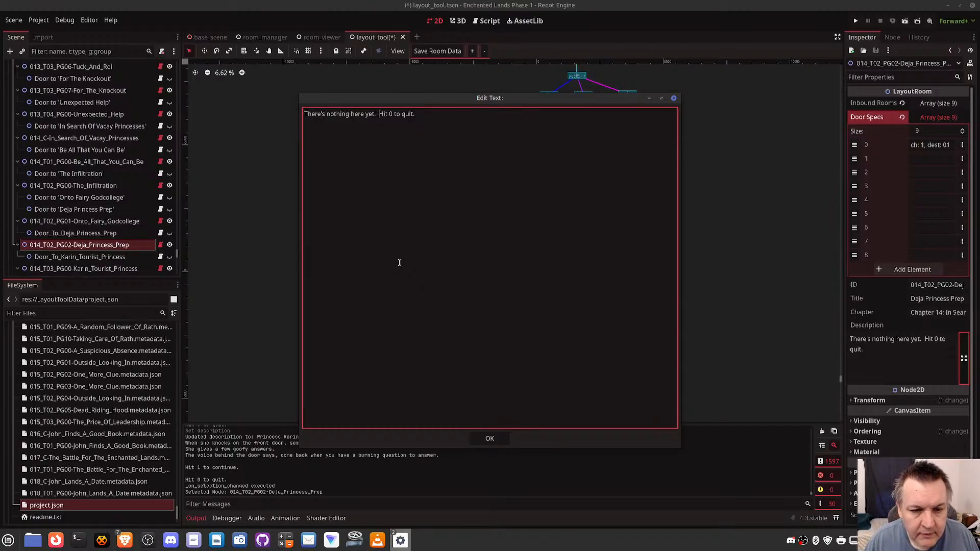
key("Return")
key("Return")
key("shift+End")
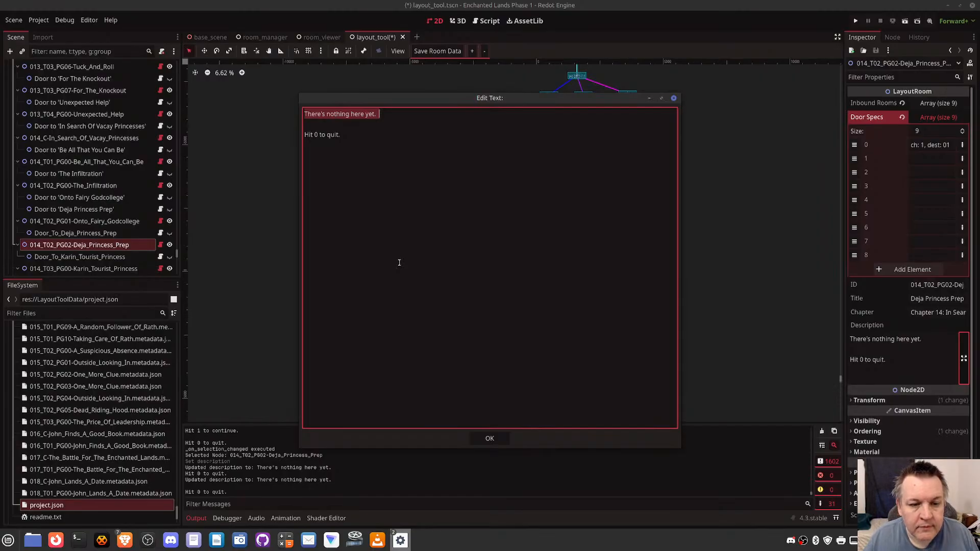
key("BackSpace")
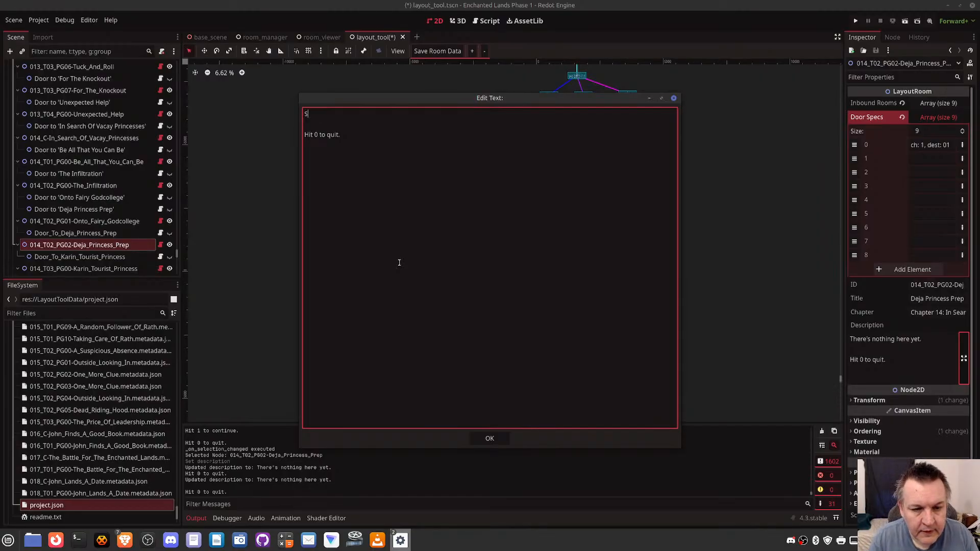
- Write the opening line "Karin decides to check out Princess Prep to see if there are any clues." and start a new line
type("Karin de")
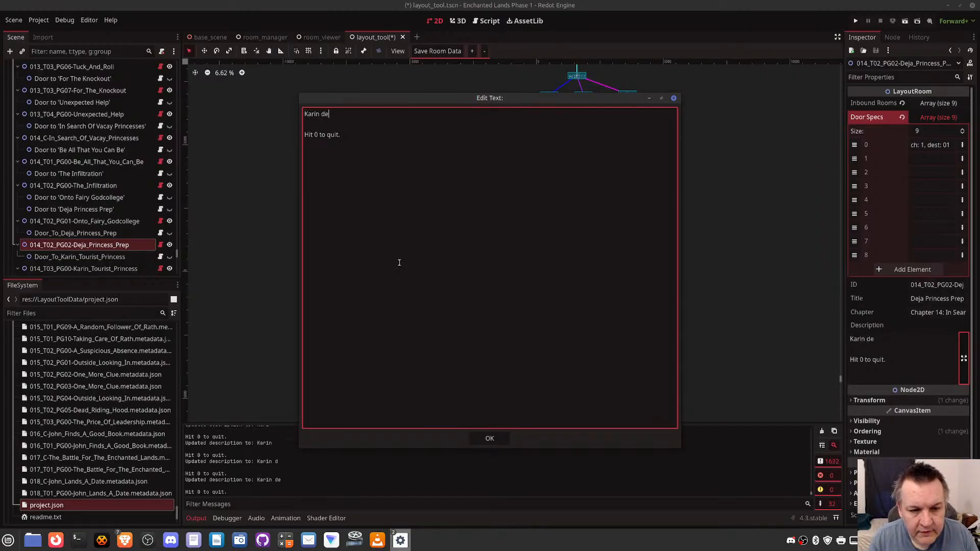
type("cides to che")
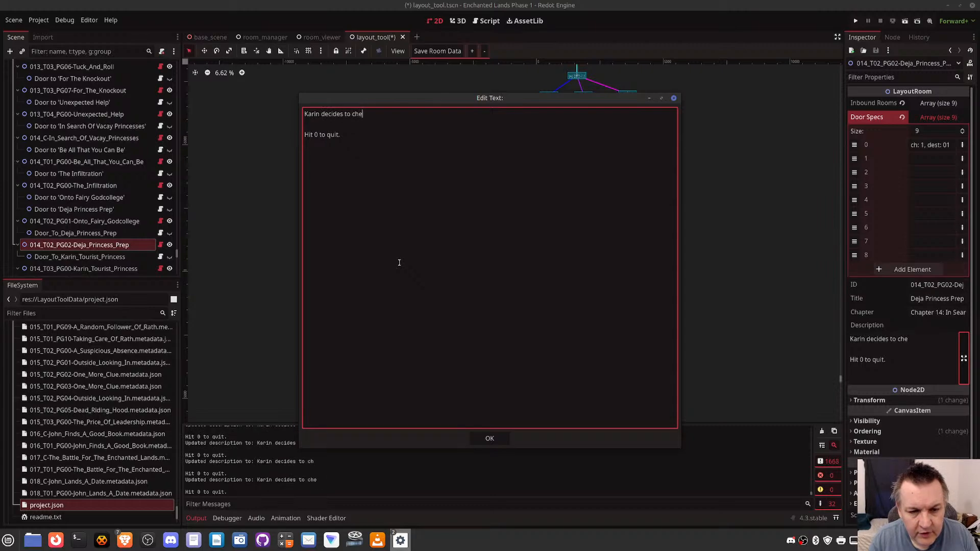
type("ck out Princess ")
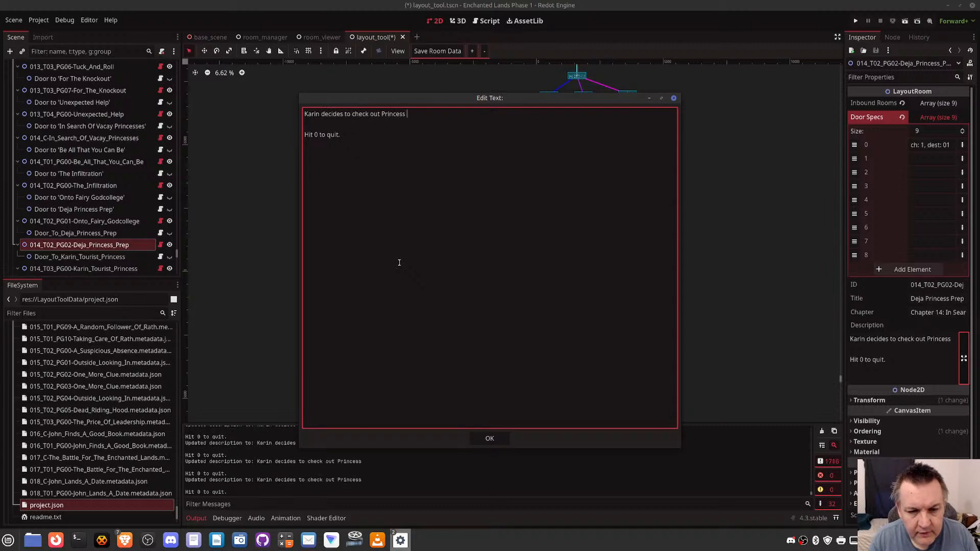
type("Prep to see")
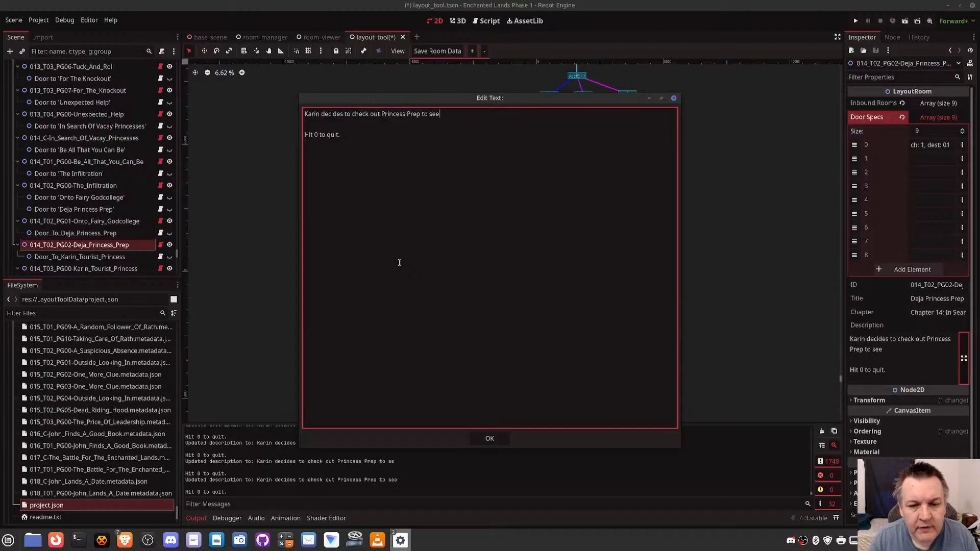
type(" if there ")
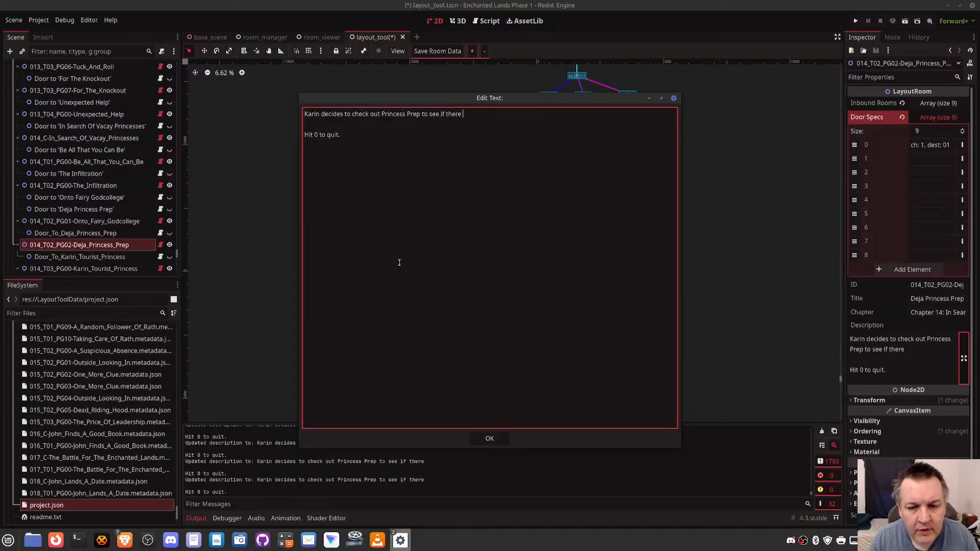
type("are any clues.")
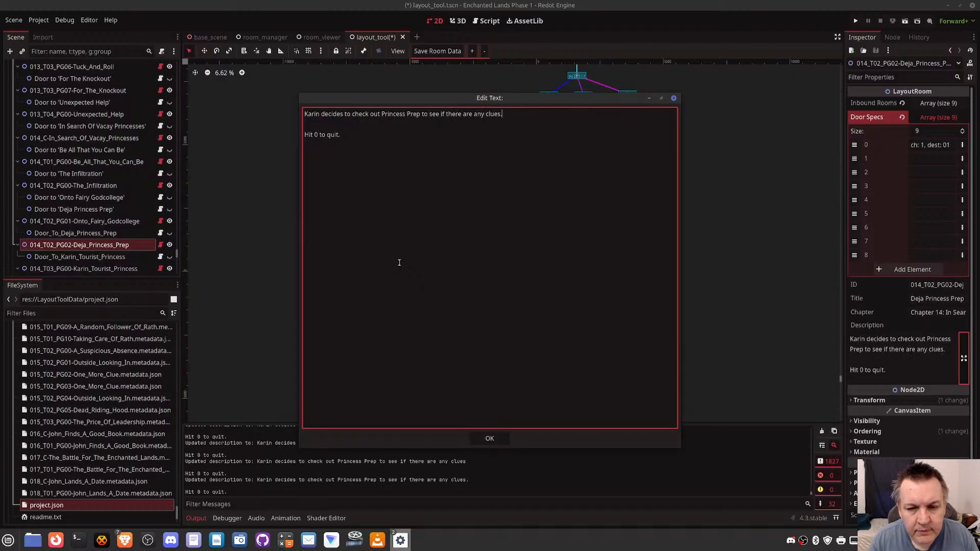
key("Return")
- Begin the second line of the description with "Looking at the door, she notices two hearts"
type("S")
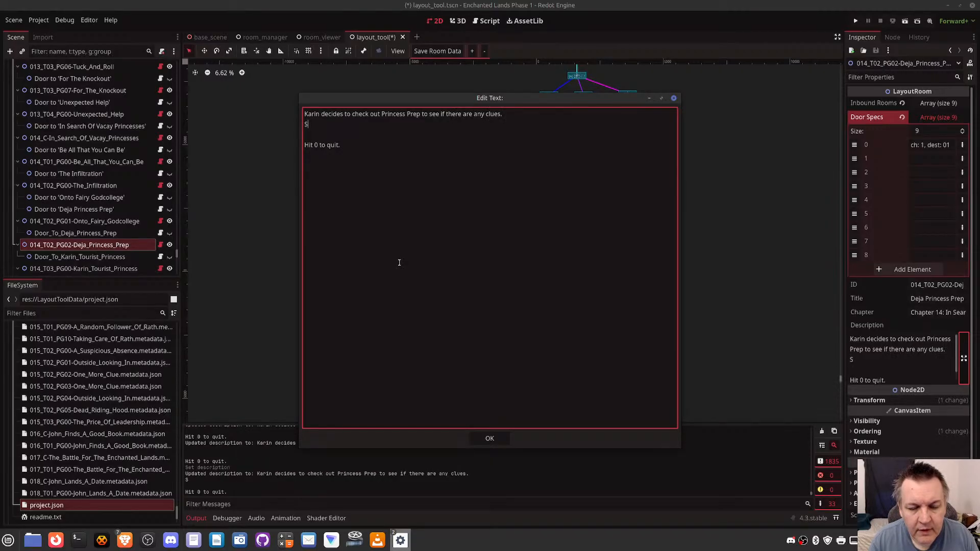
key("BackSpace")
type("Looking at")
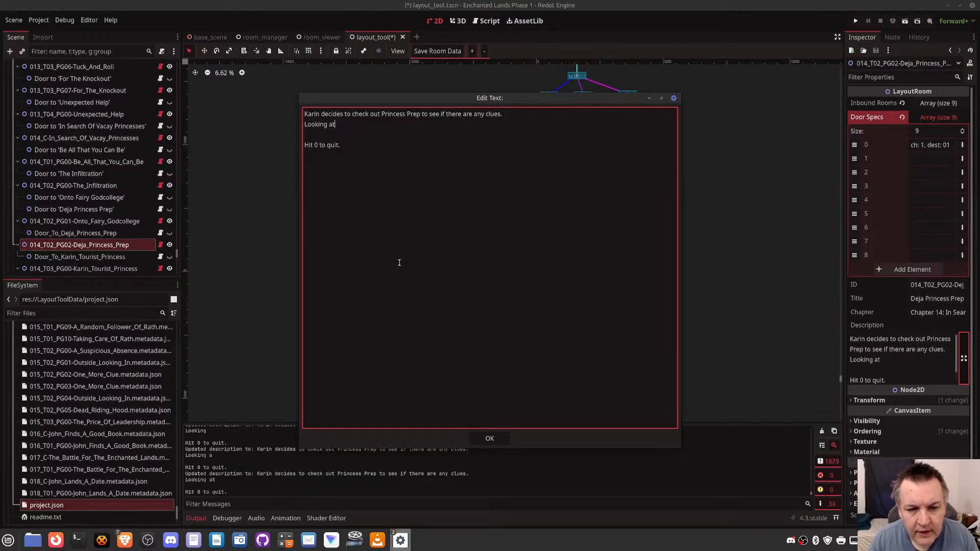
type(" the door, she not")
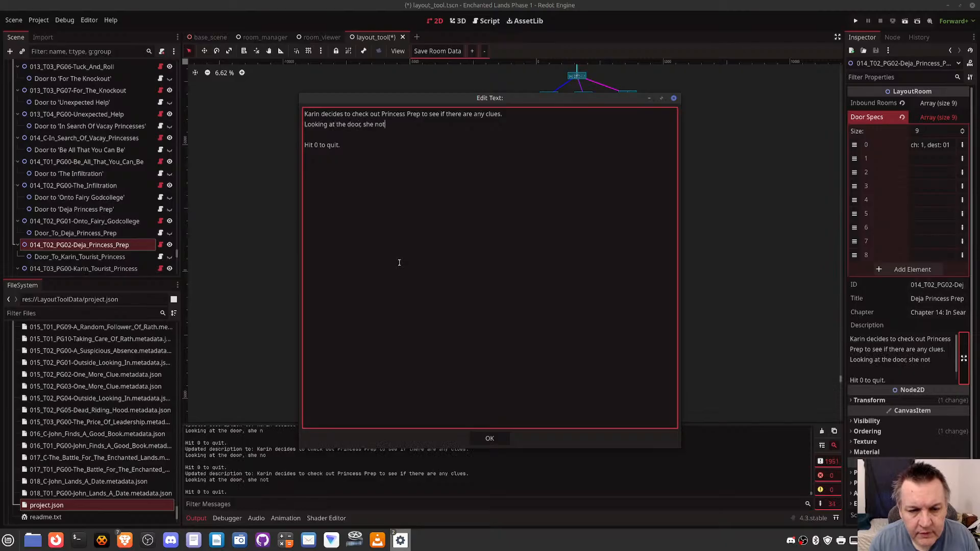
type("ices")
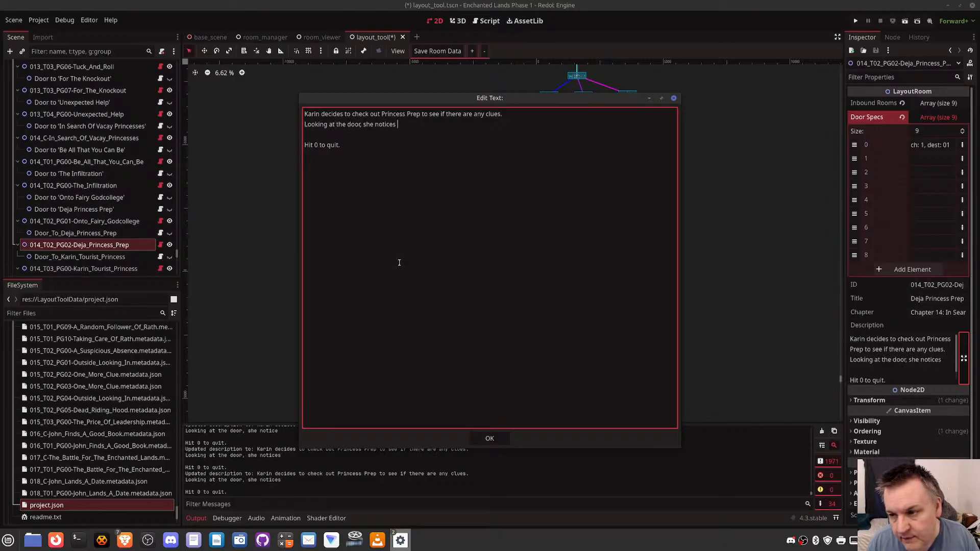
type(" a")
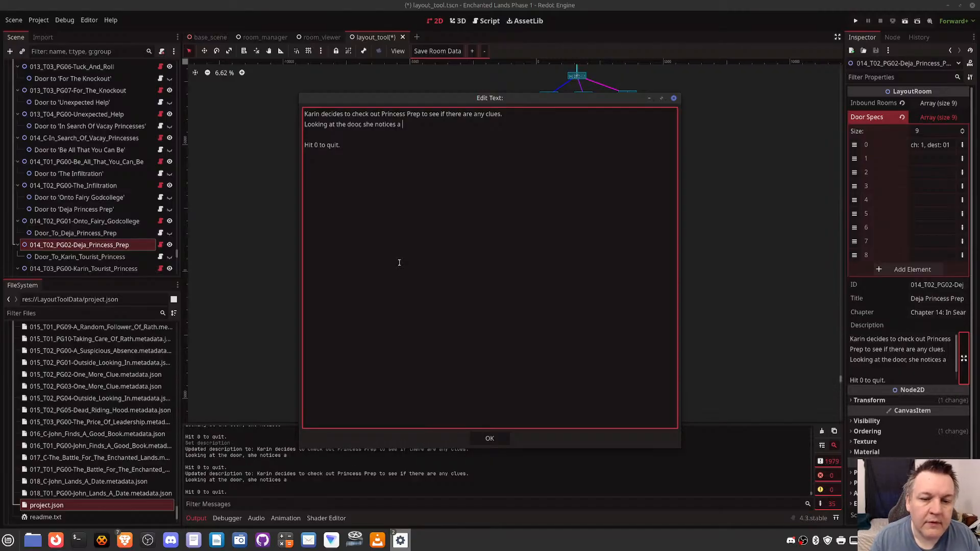
key("BackSpace")
key("BackSpace")
type("two harts")
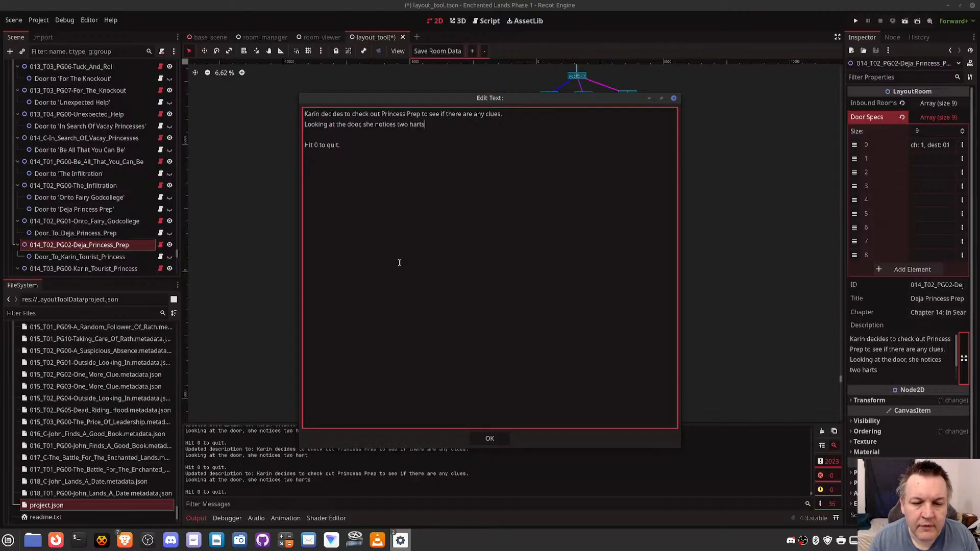
key("BackSpace")
key("BackSpace")
key("BackSpace")
key("BackSpace")
type("earts")
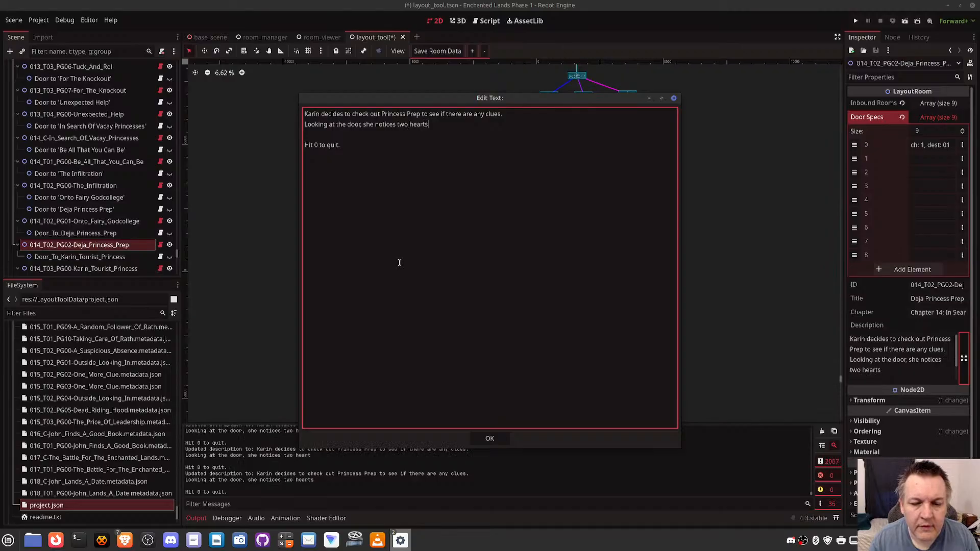
type(" with ")
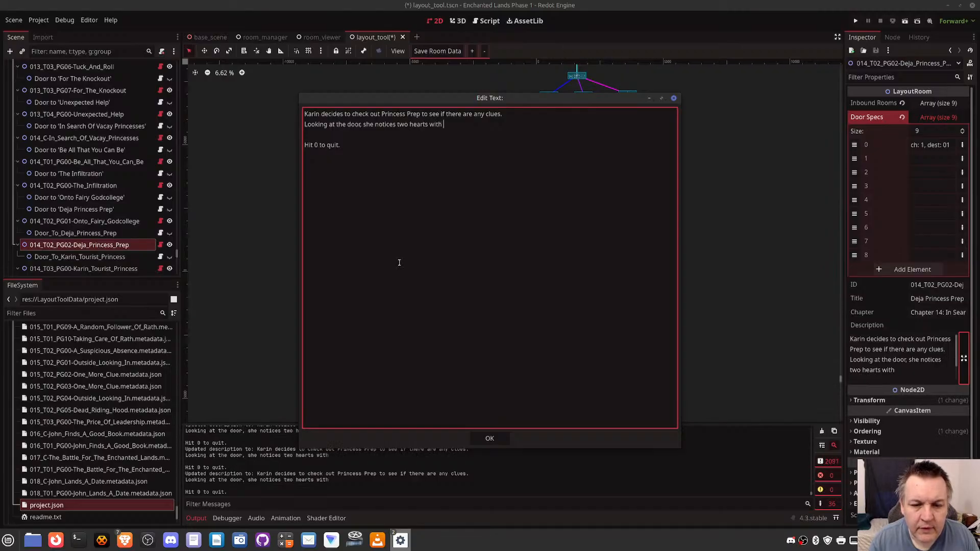
type("initials ")
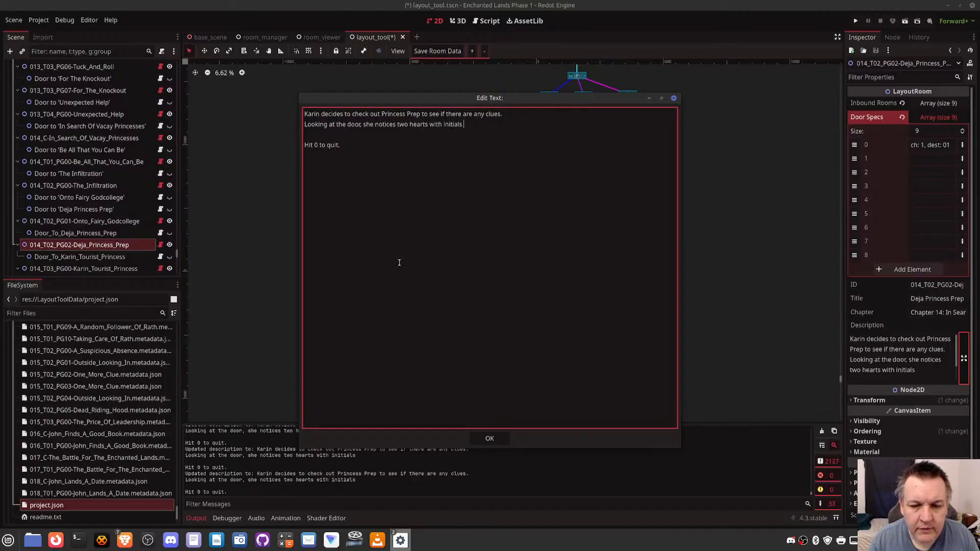
type("carved into the")
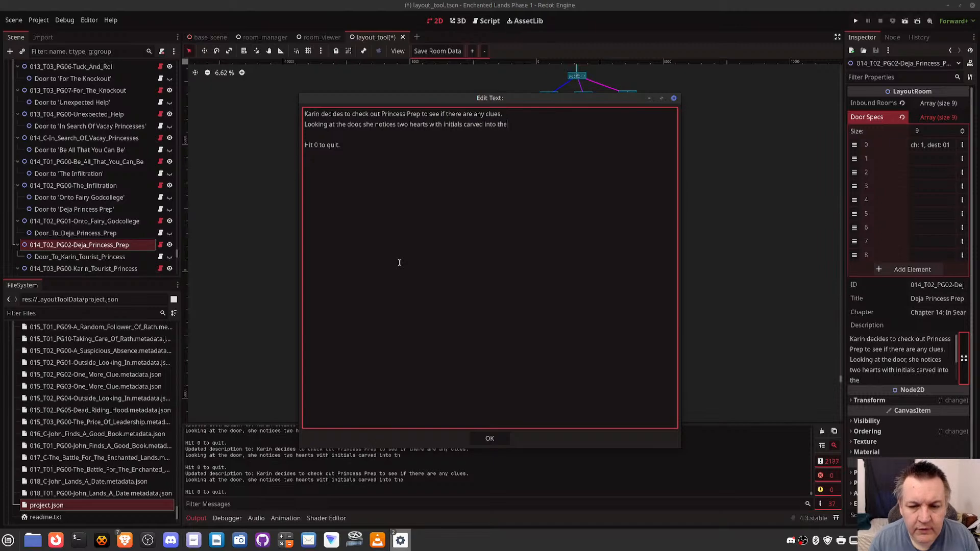
type(" door.")
- Complete the second line with "with initials carved into the door." and start another line beneath it
key("Return")
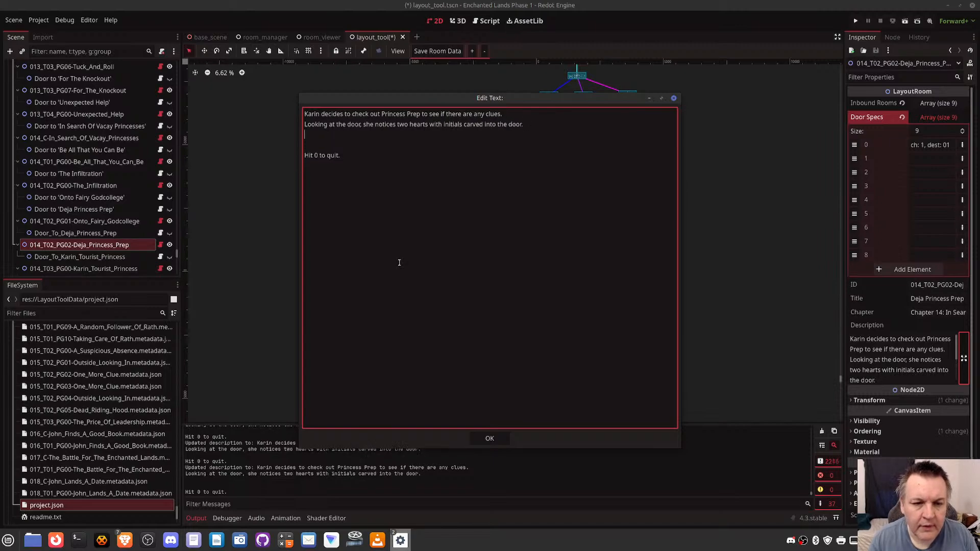
- Write the third line of the description as "The initials are VM + MS."
type("The initisl")
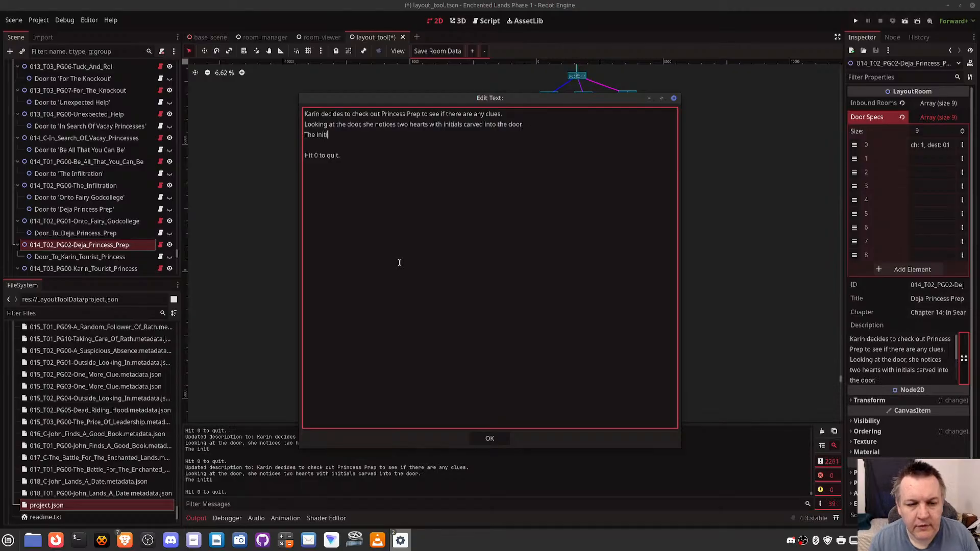
key("BackSpace")
key("BackSpace")
type("als are ")
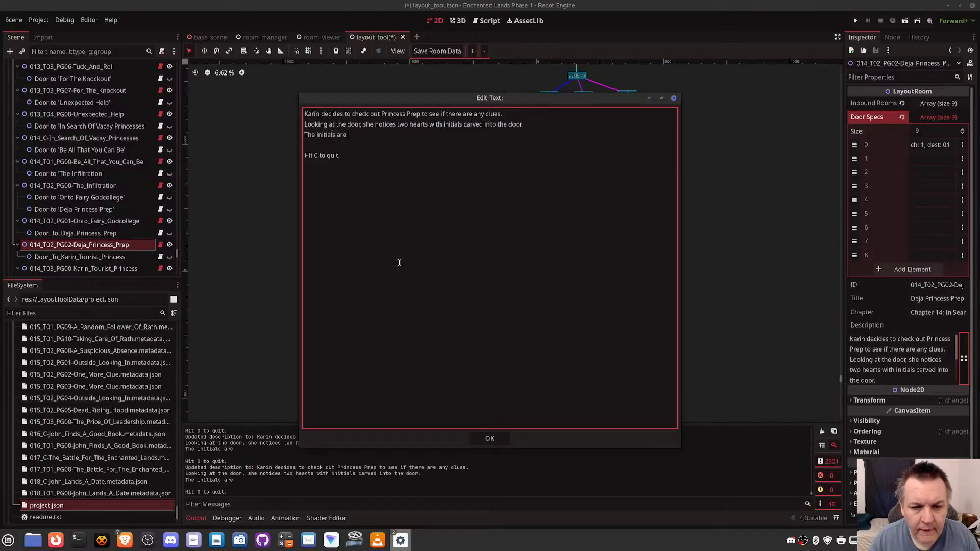
type("VM + ")
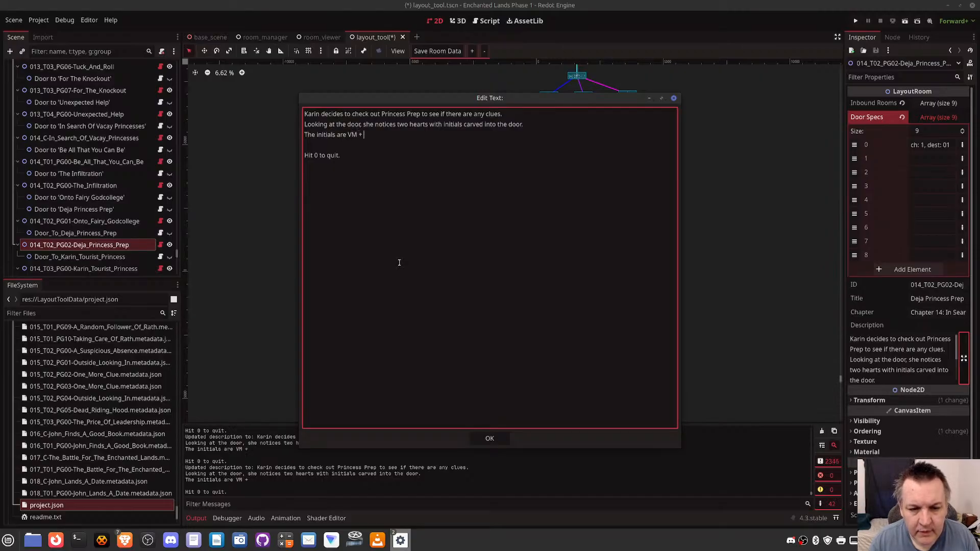
type("MS")
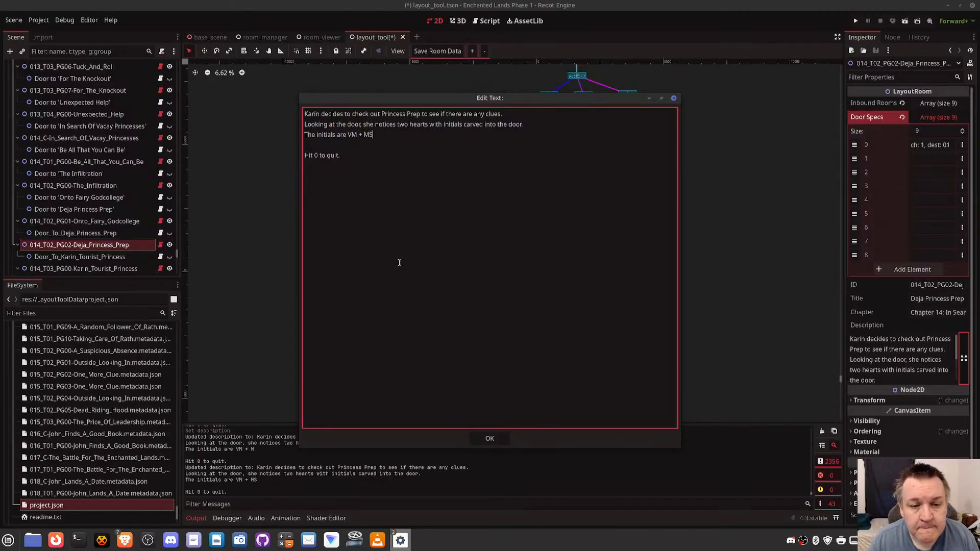
type(".")
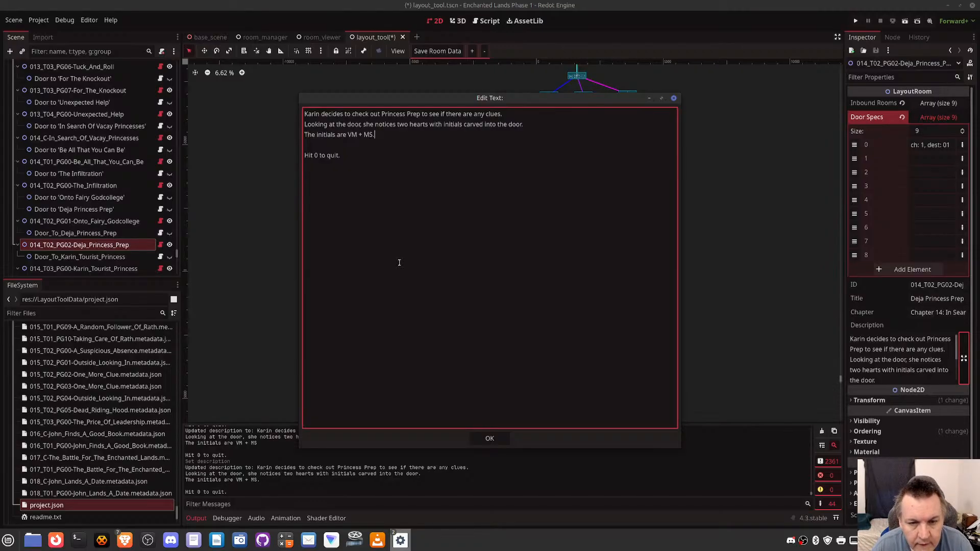
- Delete the third line and everything after "she notices" in the second line of the description
key("BackSpace")
key("BackSpace")
key("BackSpace")
key("BackSpace")
key("BackSpace")
key("BackSpace")
key("BackSpace")
key("BackSpace")
key("BackSpace")
key("BackSpace")
key("BackSpace")
key("BackSpace")
key("BackSpace")
key("BackSpace")
key("BackSpace")
key("BackSpace")
key("BackSpace")
key("BackSpace")
key("BackSpace")
key("BackSpace")
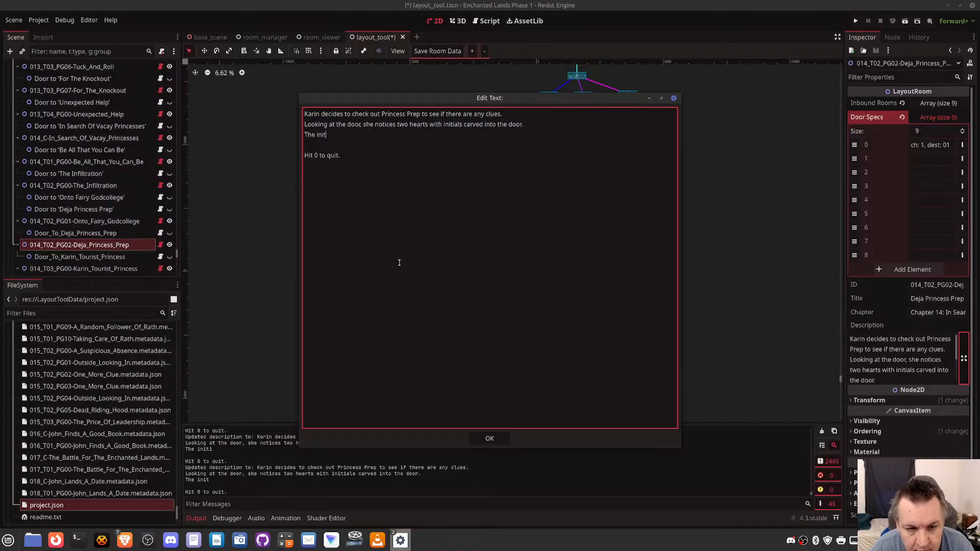
key("BackSpace")
key("BackSpace")
key("BackSpace")
key("BackSpace")
key("BackSpace")
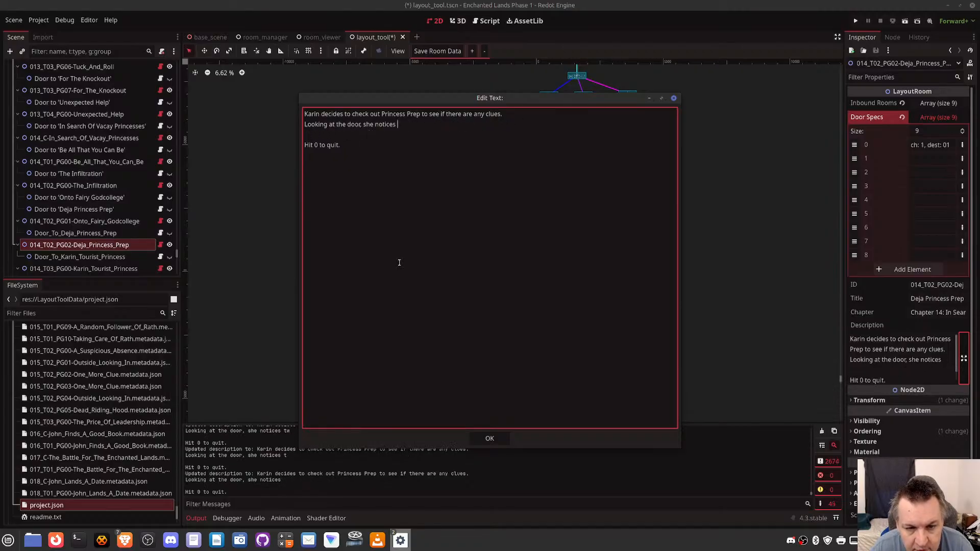
- Complete the second line with "VM + MS carved into the door with a heart around it." and start a new line
type("VM")
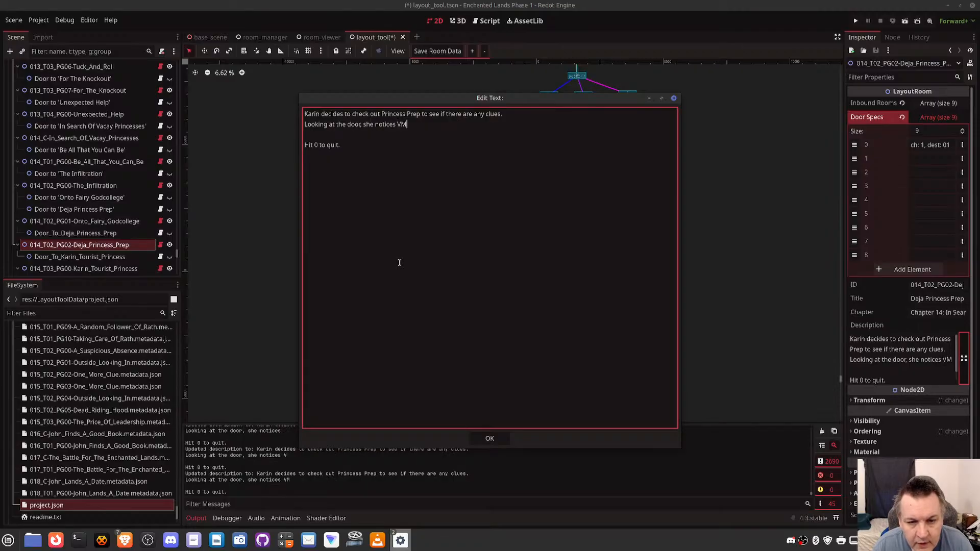
type(" + ")
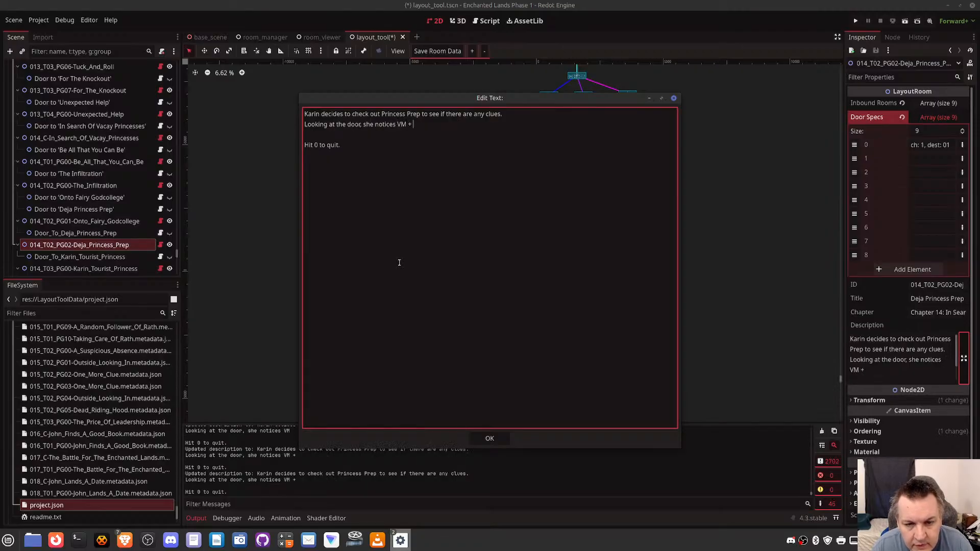
type("MS")
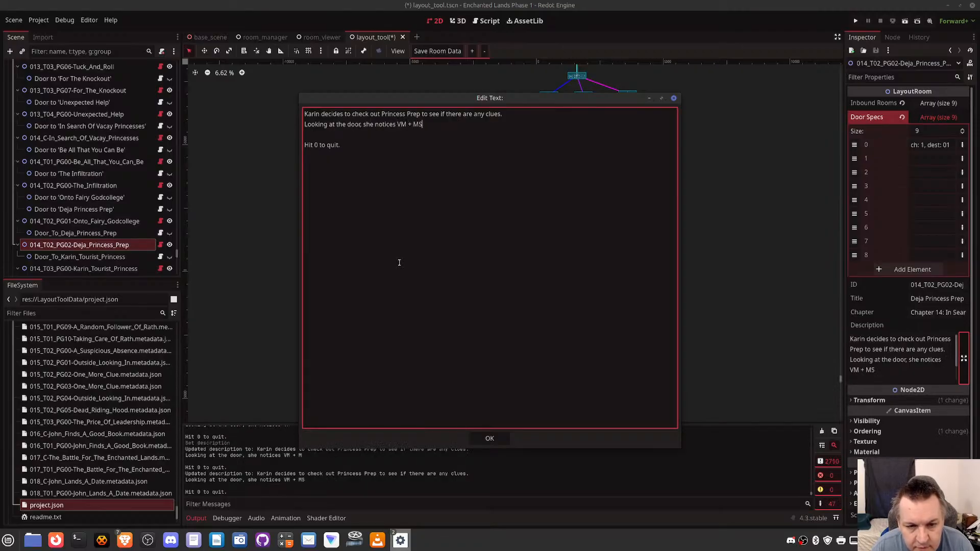
type(" carved into")
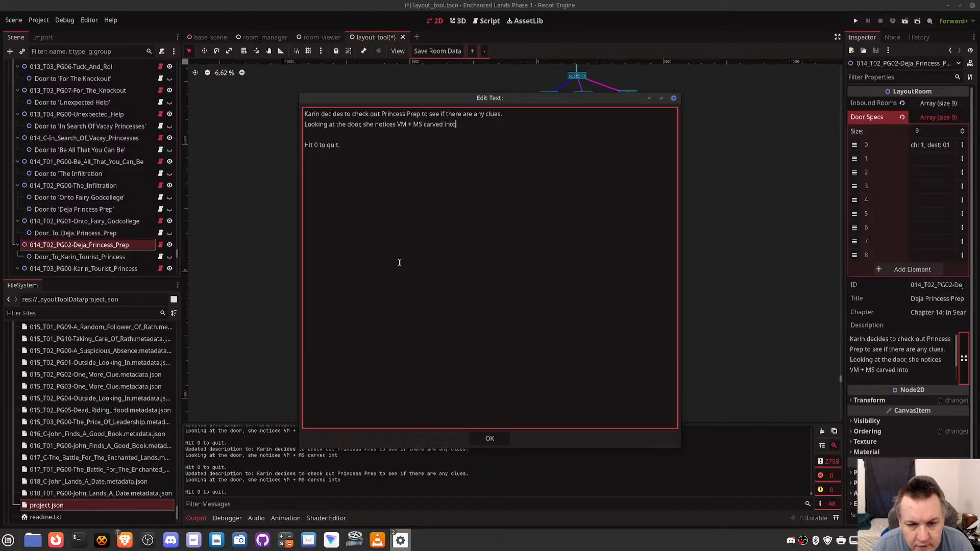
type(" the d")
type("oor with a he")
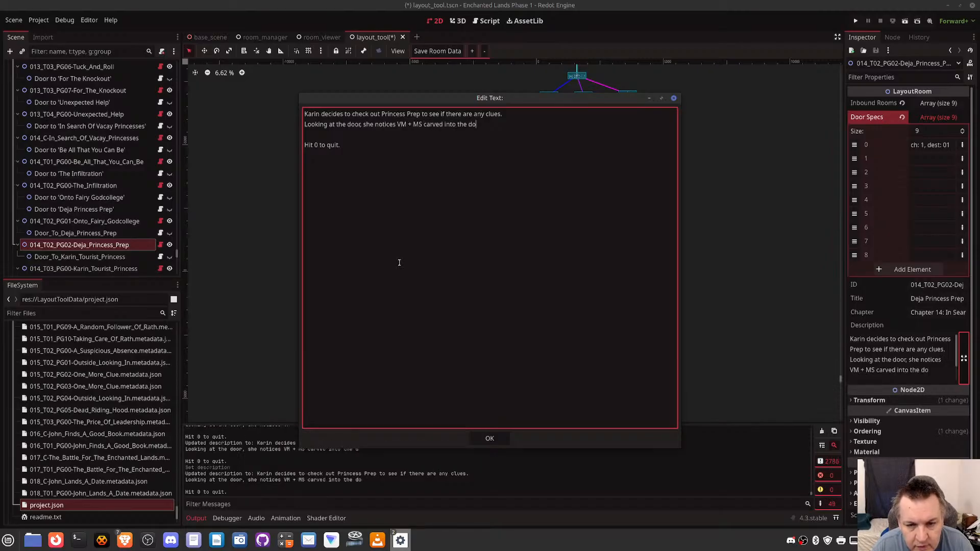
type("art around it")
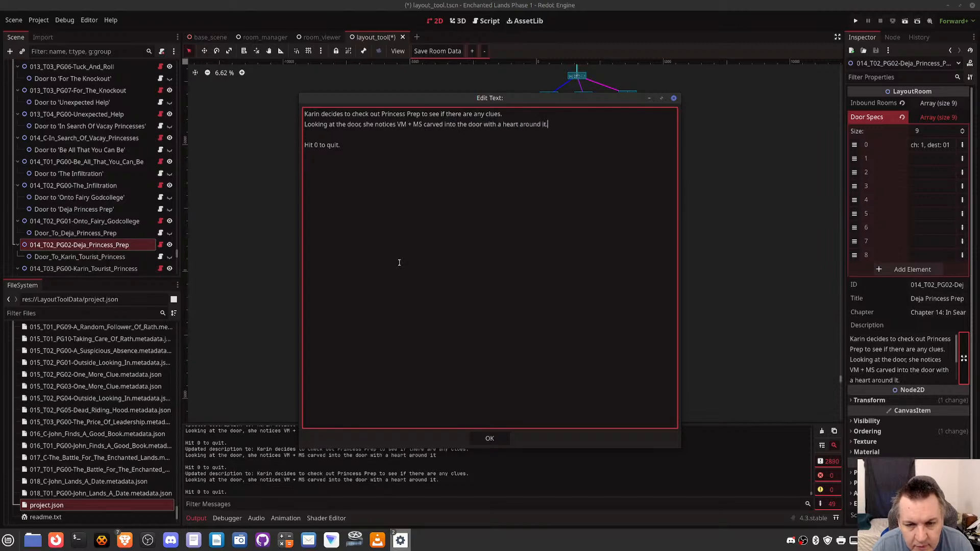
type(".")
key("Return")
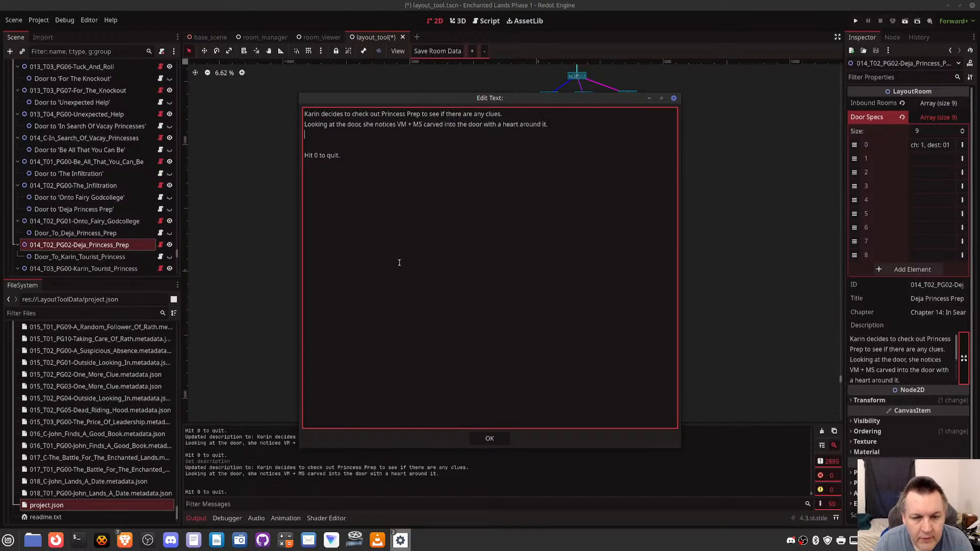
- Write the third line: She also sees a note which reads. "What are the three things every Princess wants most?"
type("She also see")
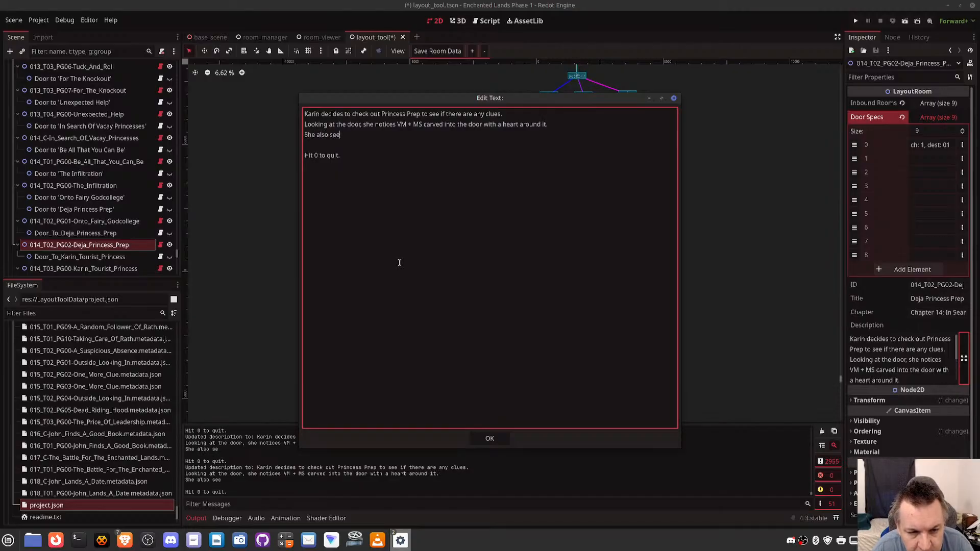
type("s a note which rea")
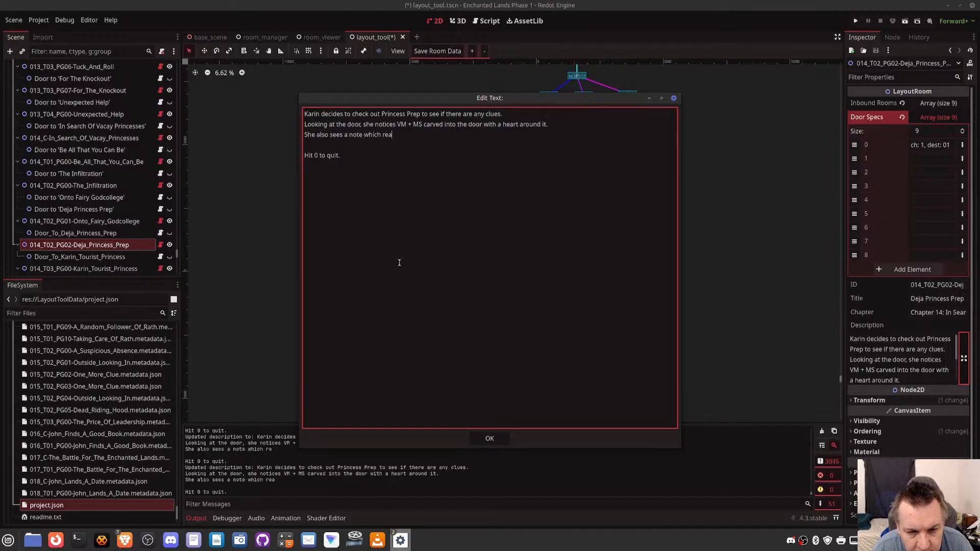
type("ds. ")
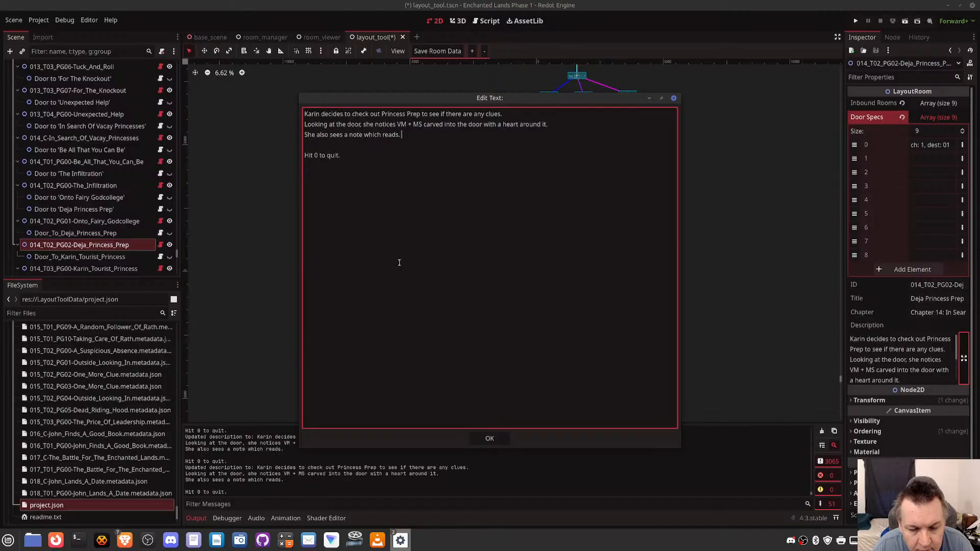
type("\"What ar")
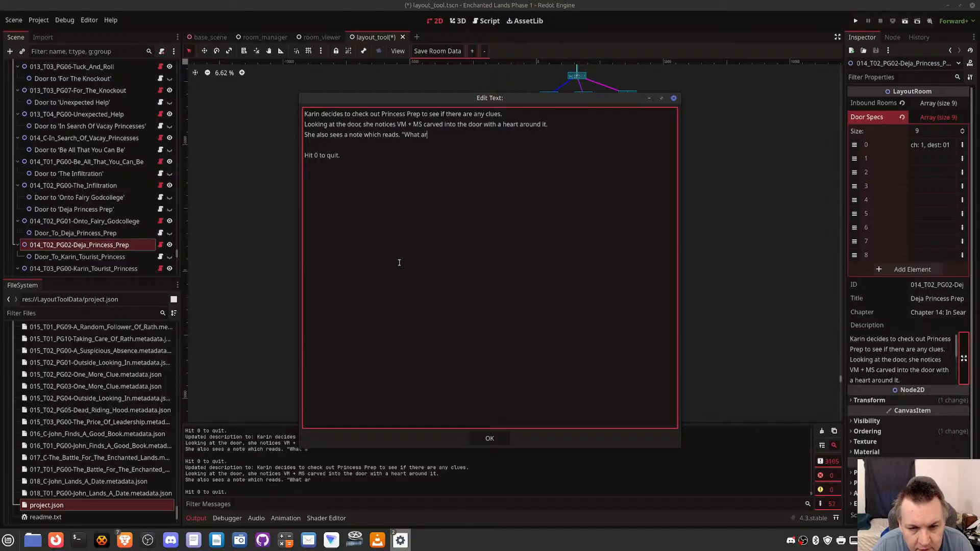
type("e the ")
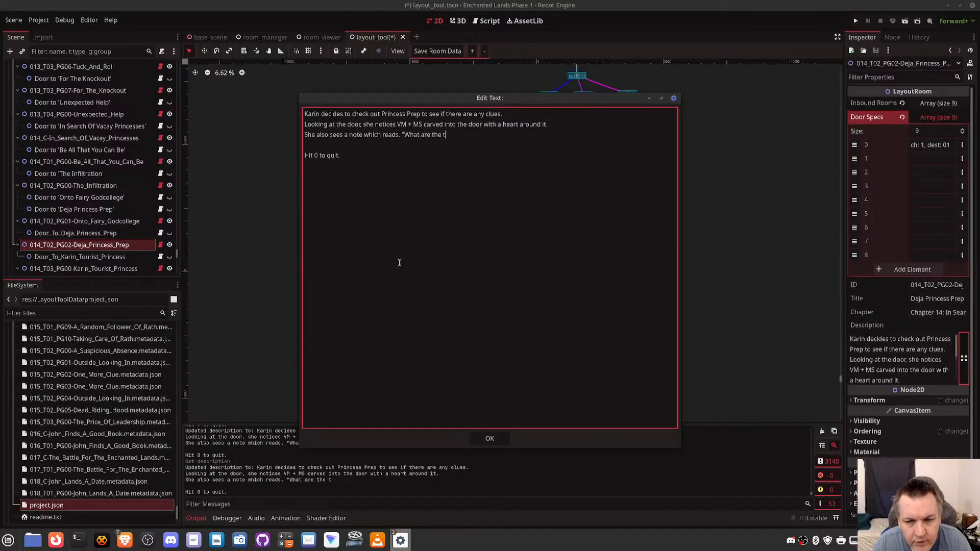
type("three things every ")
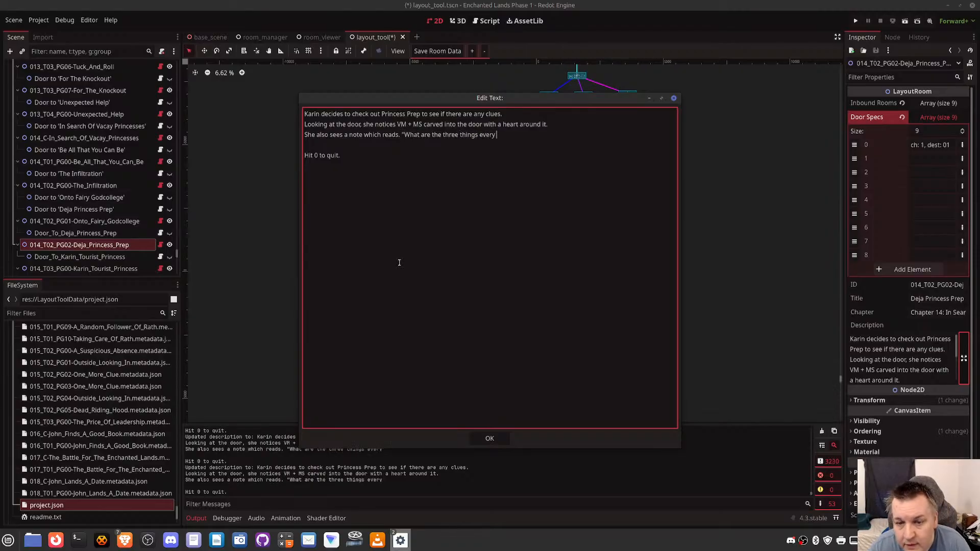
type("Princes")
type("wa")
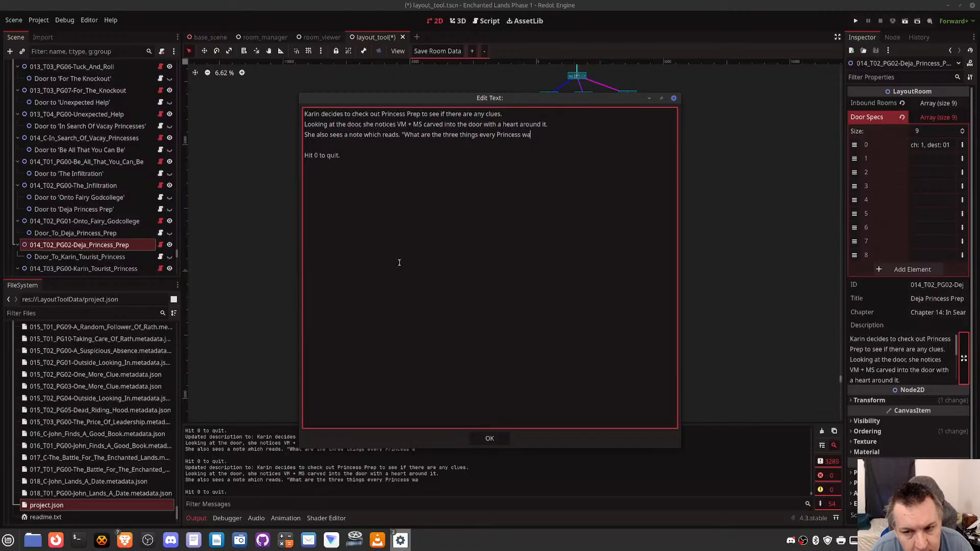
type("nts most?")
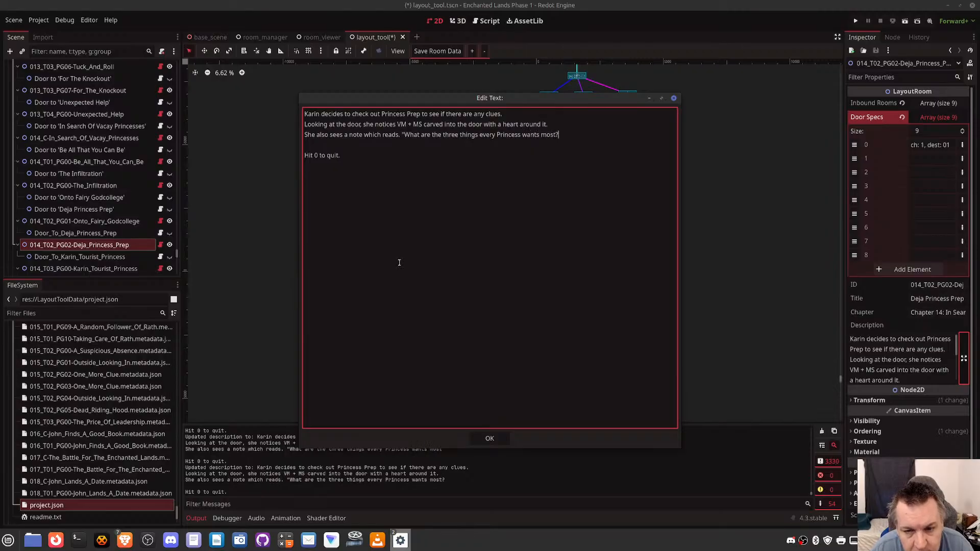
type("\"")
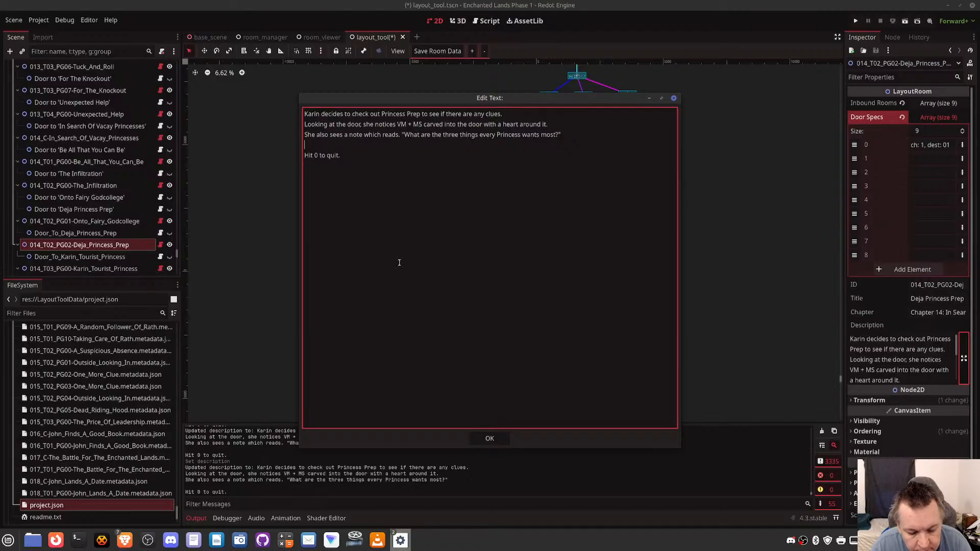
type("She ponders")
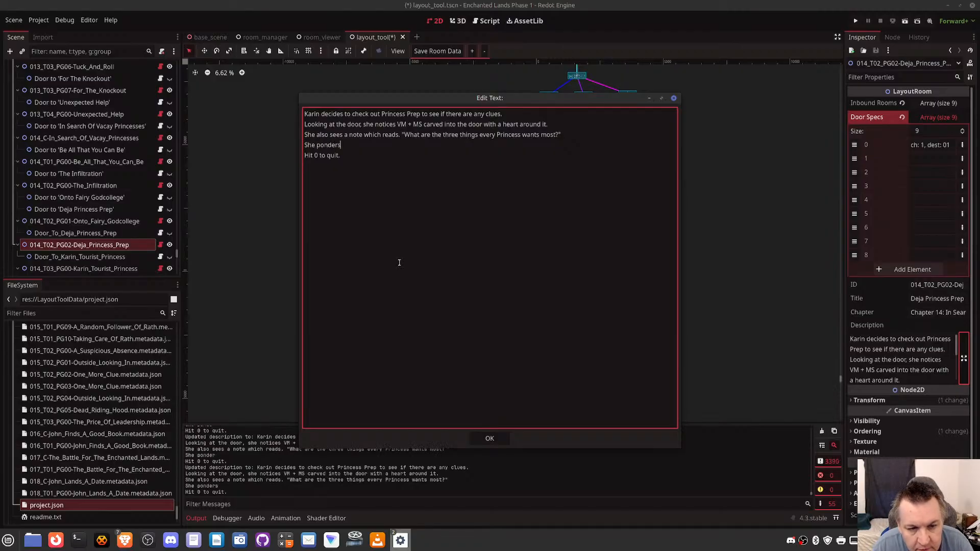
type(" a bit, before.")
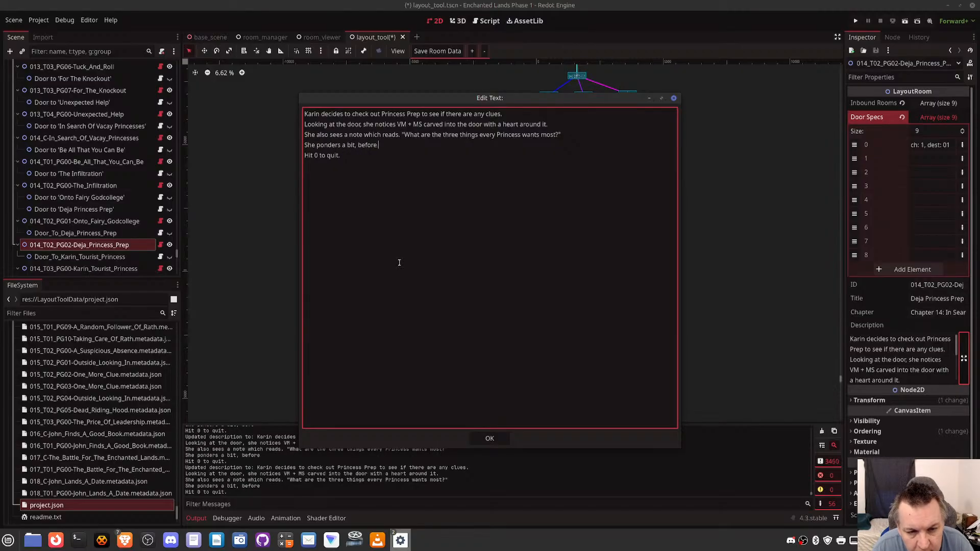
type("de")
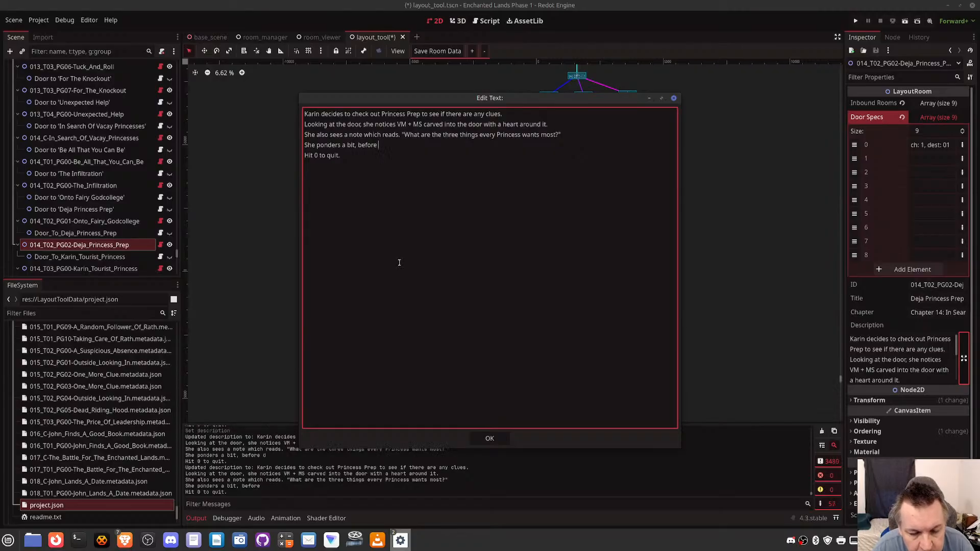
key("BackSpace")
key("BackSpace")
key("BackSpace")
key("BackSpace")
key("BackSpace")
key("BackSpace")
key("BackSpace")
key("BackSpace")
key("BackSpace")
key("BackSpace")
key("BackSpace")
key("BackSpace")
key("BackSpace")
key("BackSpace")
key("BackSpace")
key("BackSpace")
key("BackSpace")
key("BackSpace")
key("BackSpace")
key("BackSpace")
key("BackSpace")
key("BackSpace")
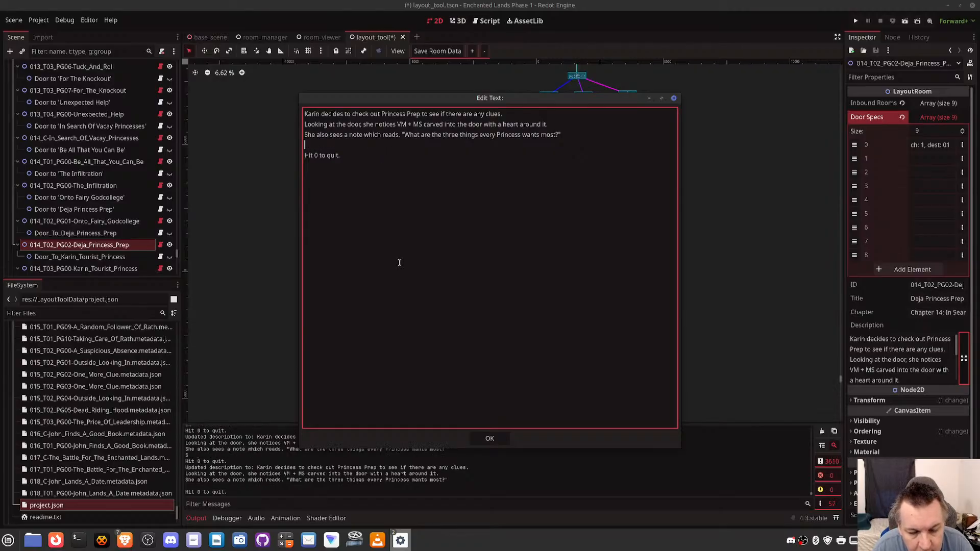
- Begin the fourth line of the description with "She remembers that John had found a file on Violet and noticed"
type("She remembers")
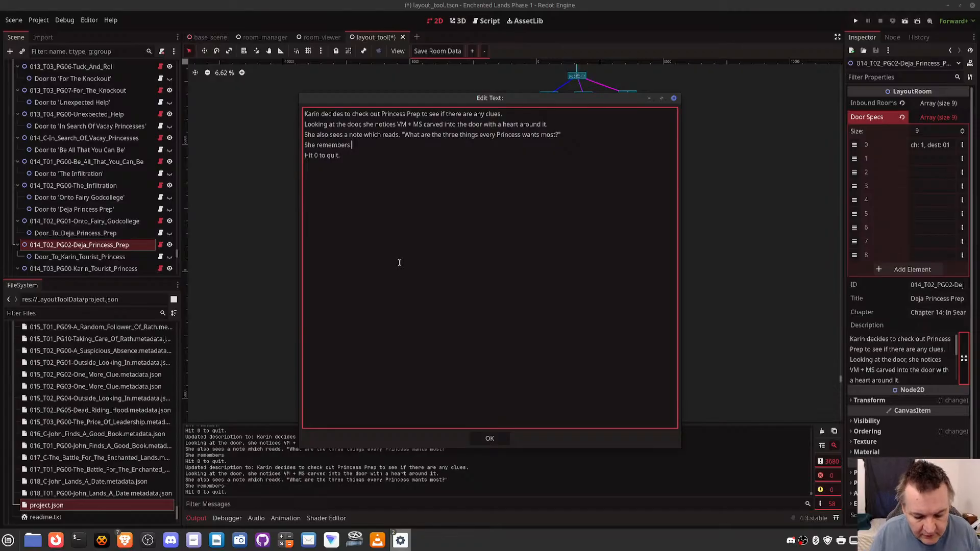
type("that John ")
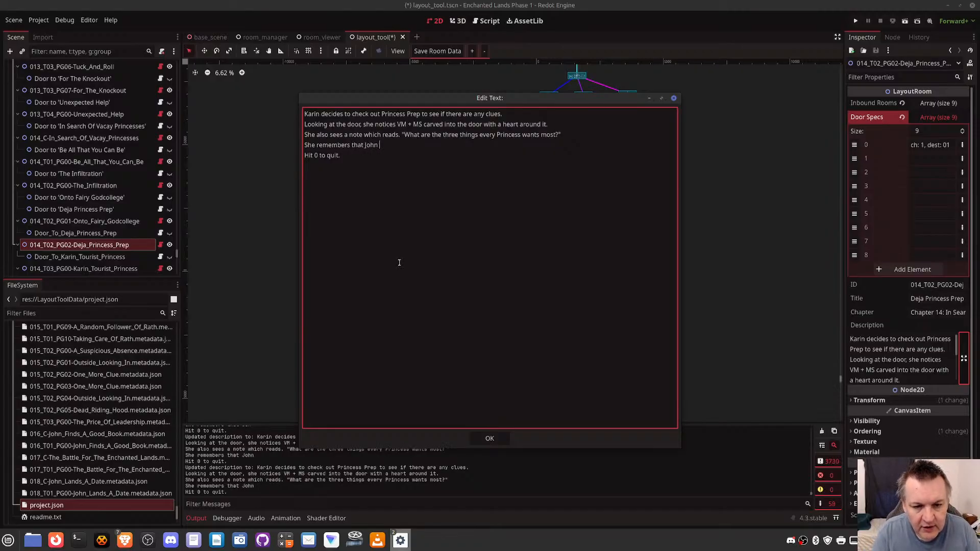
type("had found a file")
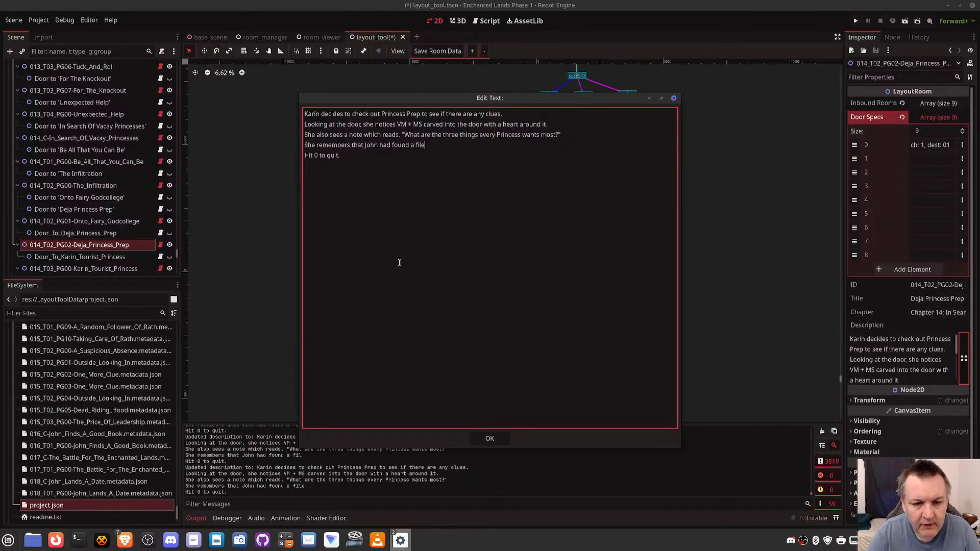
type(" o")
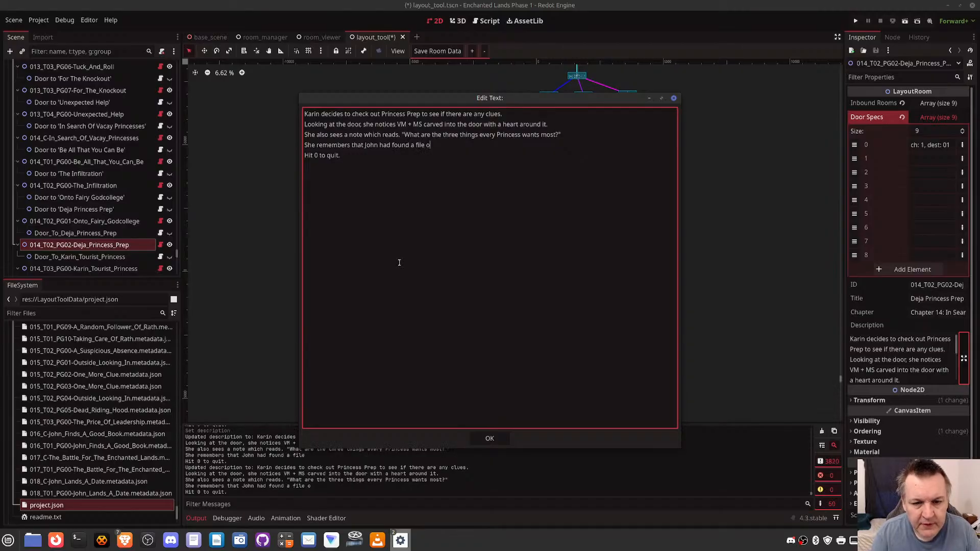
type("n Violet and noticed ")
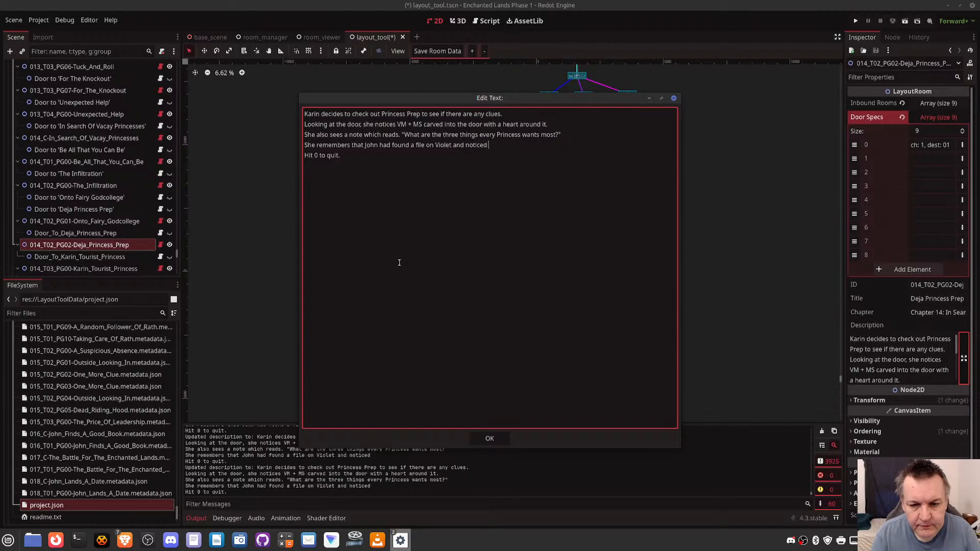
type("a paper with t")
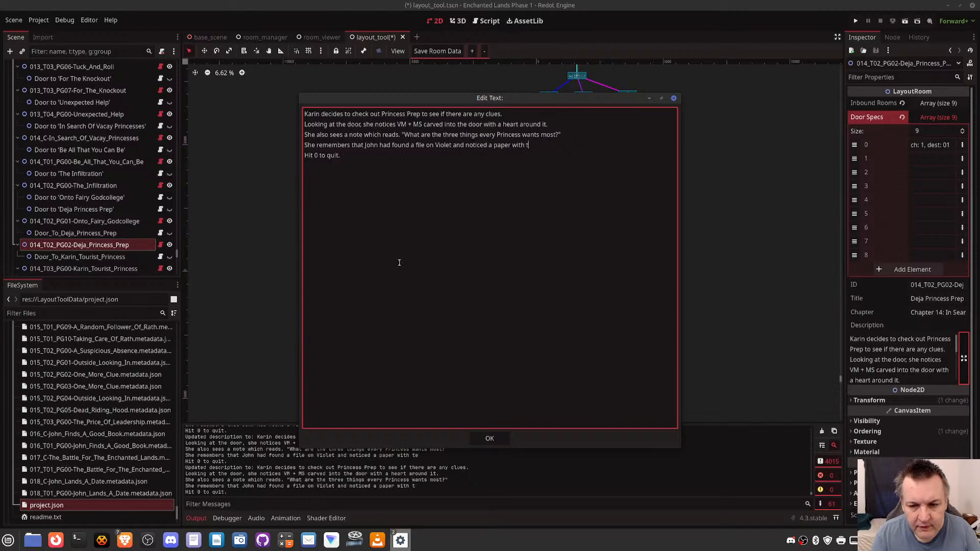
type("he same initiw")
- Complete the fourth line with "a paper with the same initials drawn on."
key("BackSpace")
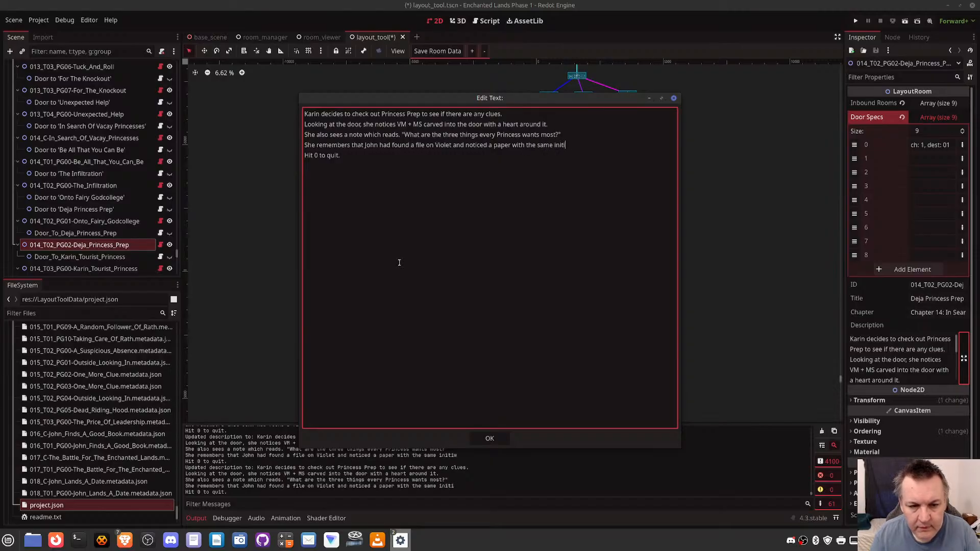
type("als carv")
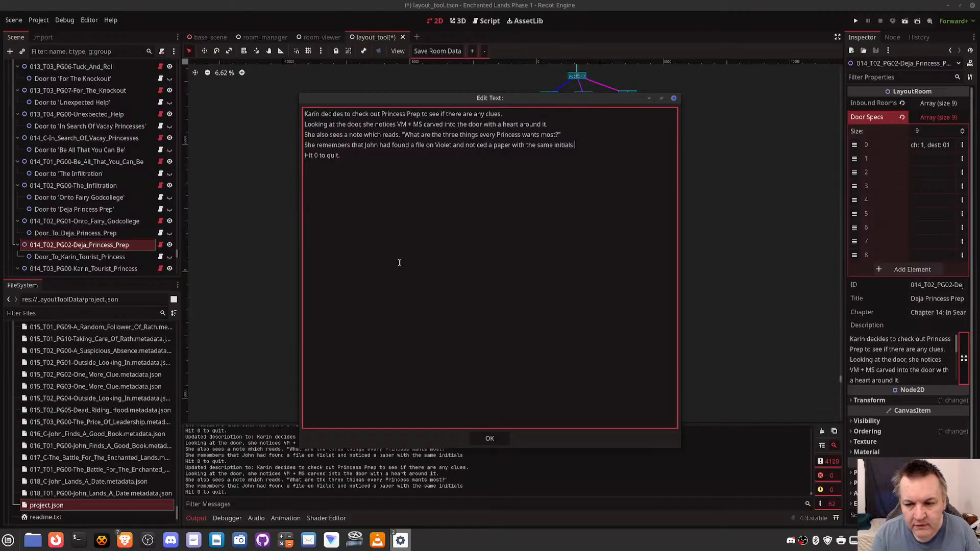
key("BackSpace")
key("BackSpace")
key("BackSpace")
key("BackSpace")
key("BackSpace")
key("BackSpace")
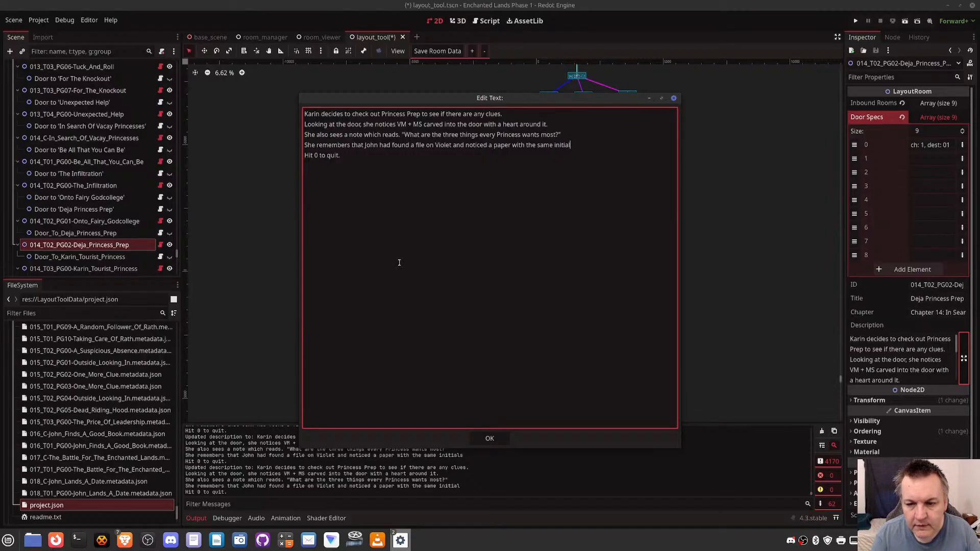
type("s d")
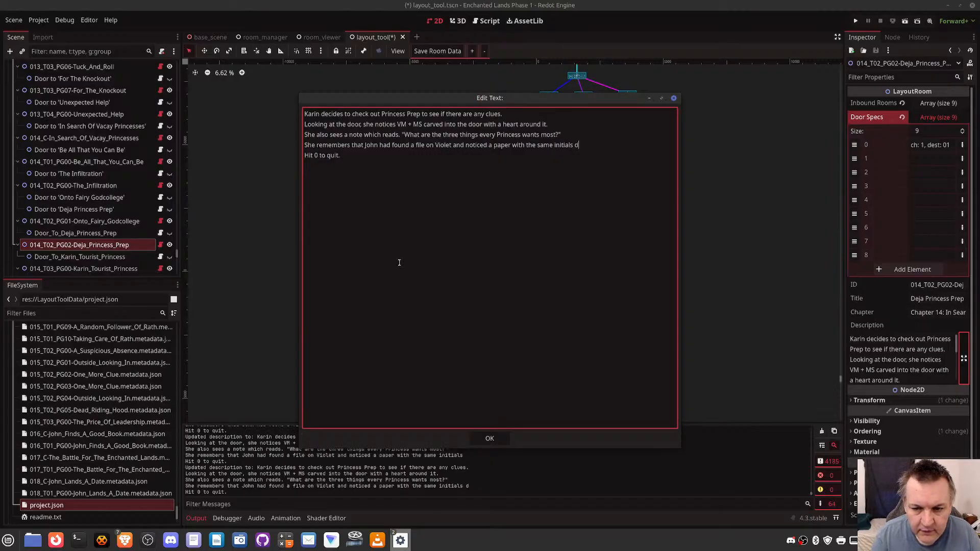
type("rawn on.")
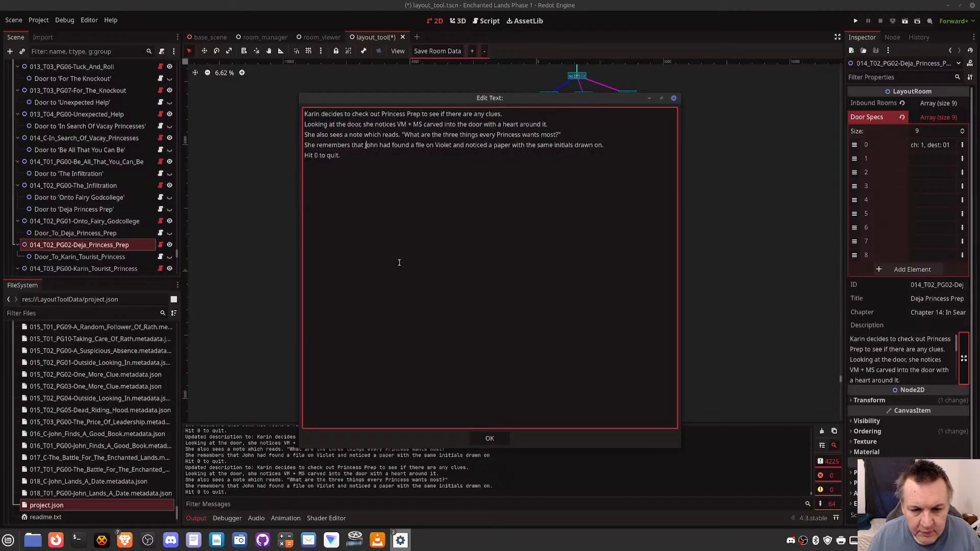
- Remove the words "that" and "had" from the fourth line so it begins "She remembers John found a file"
key("Delete")
key("Delete")
key("Delete")
key("Delete")
key("Delete")
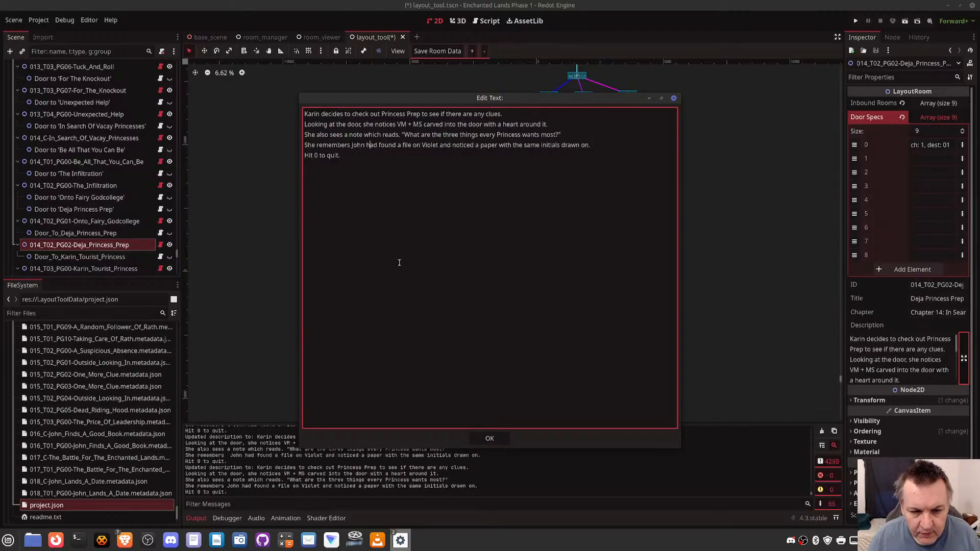
key("Delete")
key("Delete")
key("Delete")
key("Delete")
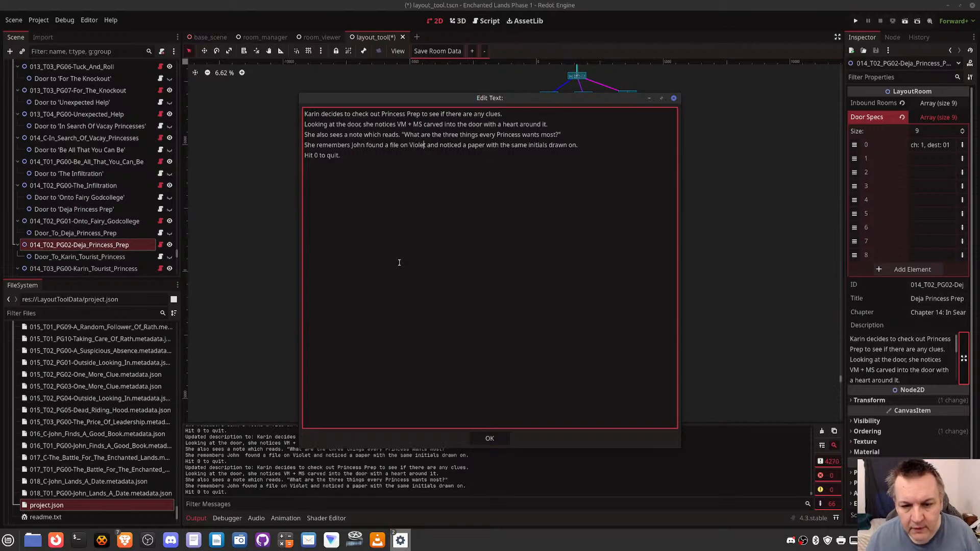
- Replace "and noticed" with "with" in the fourth line of the description
key("Right")
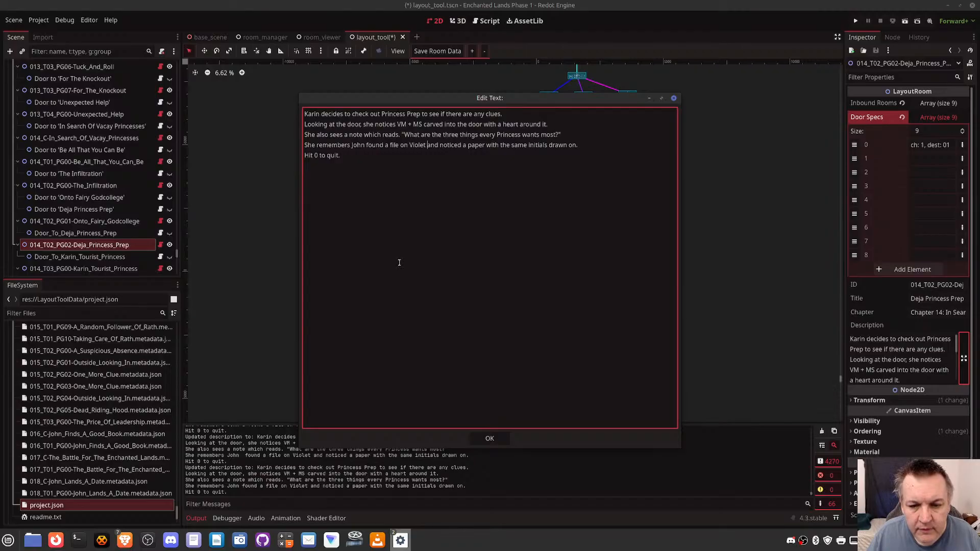
key("shift+Right")
key("shift+Right")
key("shift+Right")
key("shift+Right")
key("shift+Right")
key("shift+Right")
key("shift+Right")
key("shift+Right")
key("shift+Right")
key("shift+Right")
key("shift+Right")
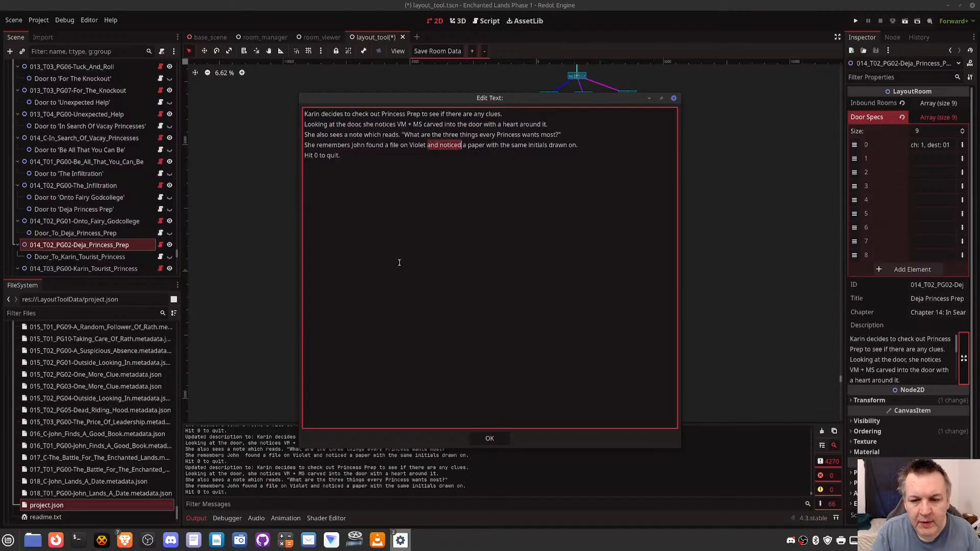
type("with")
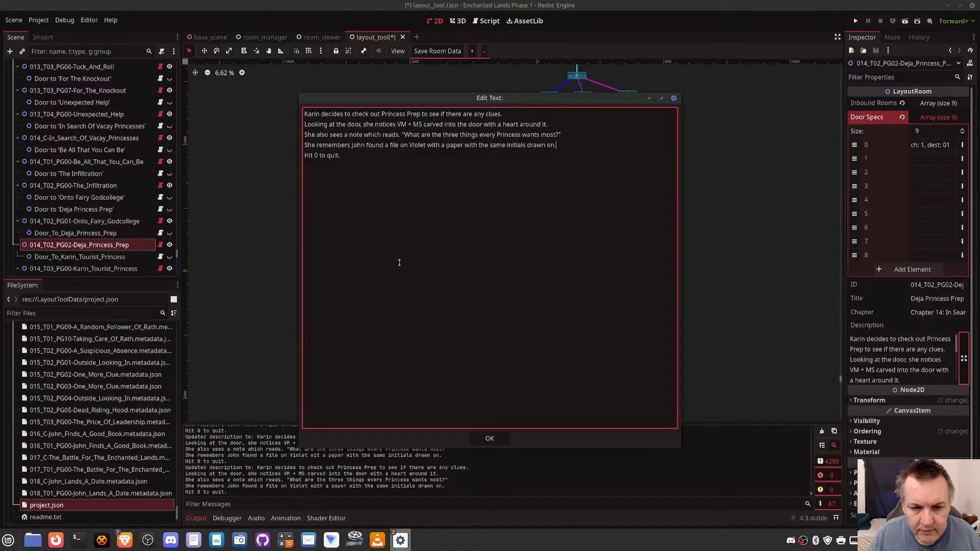
- Move the "She remembers John" line above the line about the note she sees
key("shift+Down")
key("ctrl+c")
key("BackSpace")
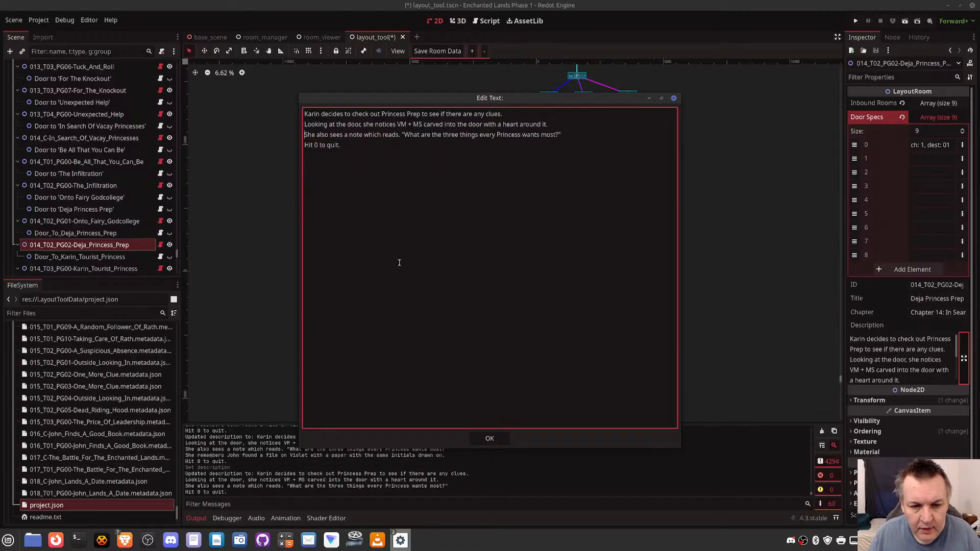
key("ctrl+v")
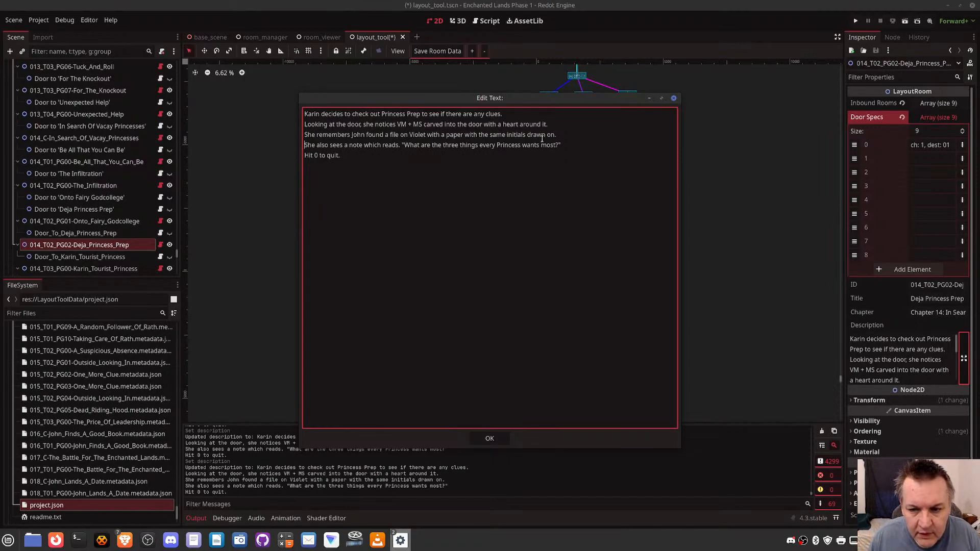
- Replace "drawn" with "doodled" in the line about the paper with the same initials
left_click_drag(527, 135, 546, 135)
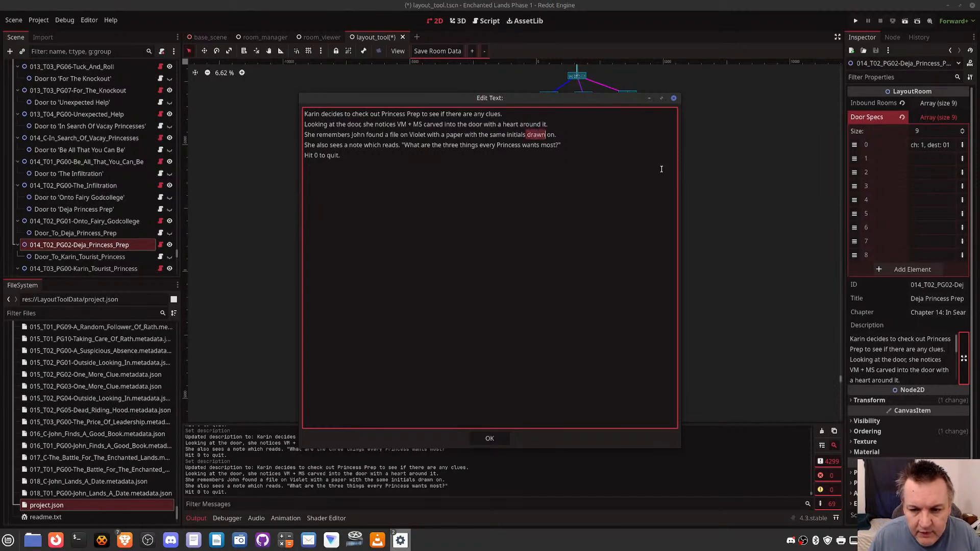
type("doo")
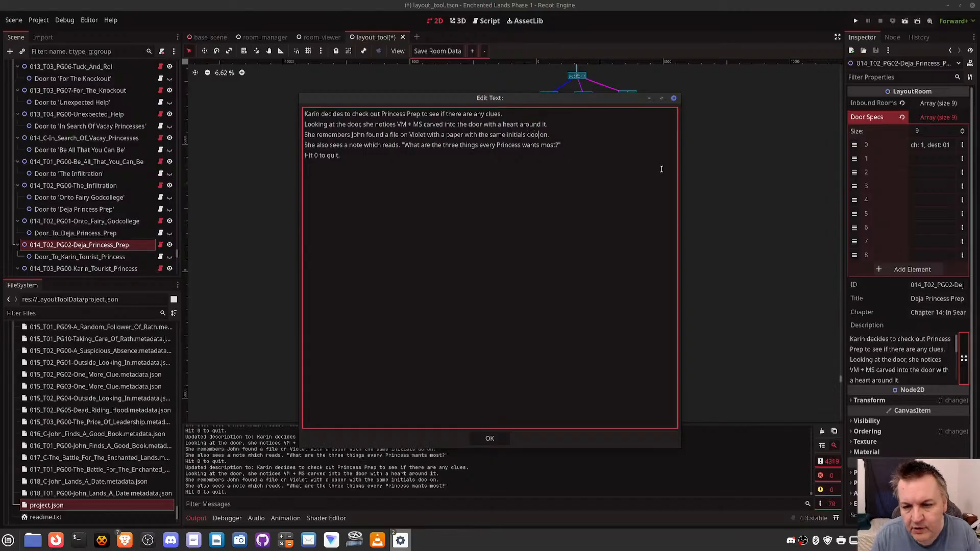
type("d")
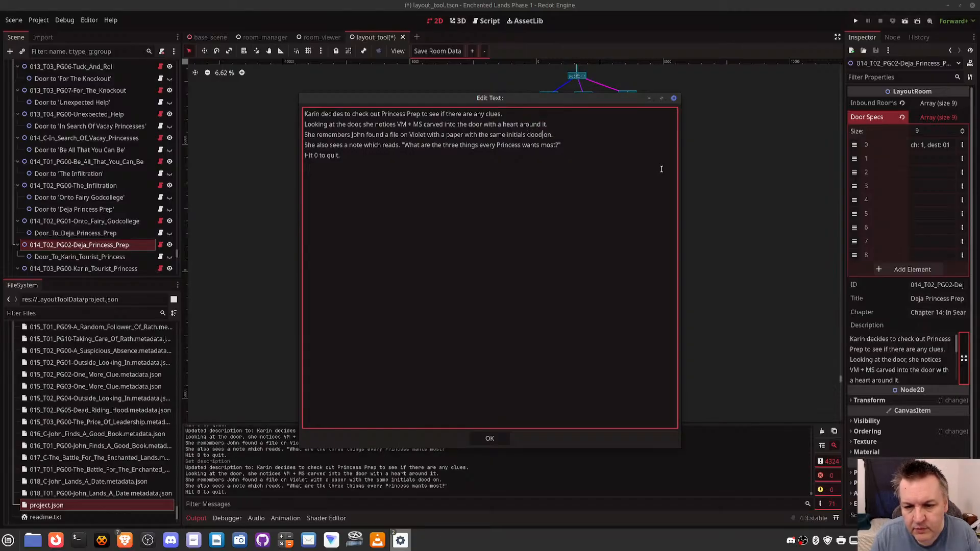
type("led")
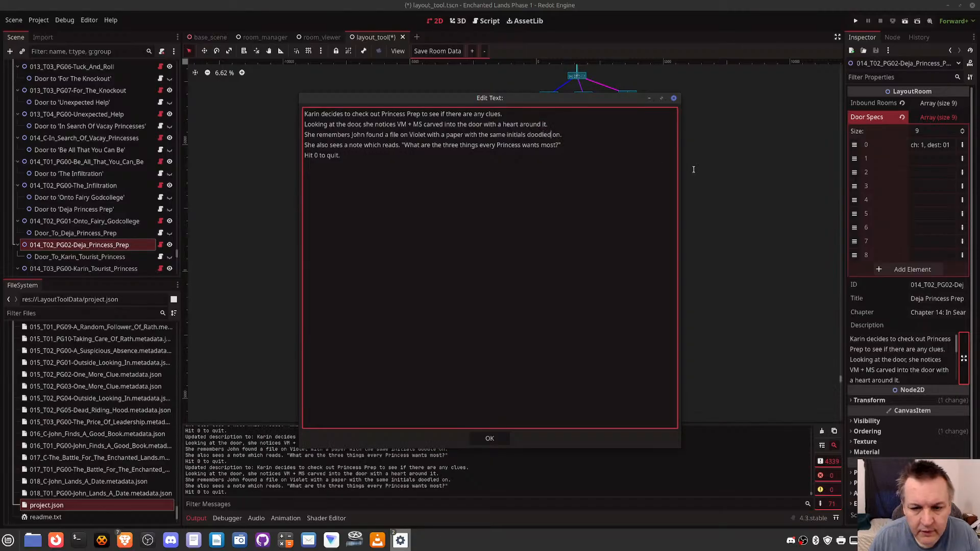
- Add a fifth line after the note question reading "She then goes back to Fairy Godcollege."
left_click(571, 145)
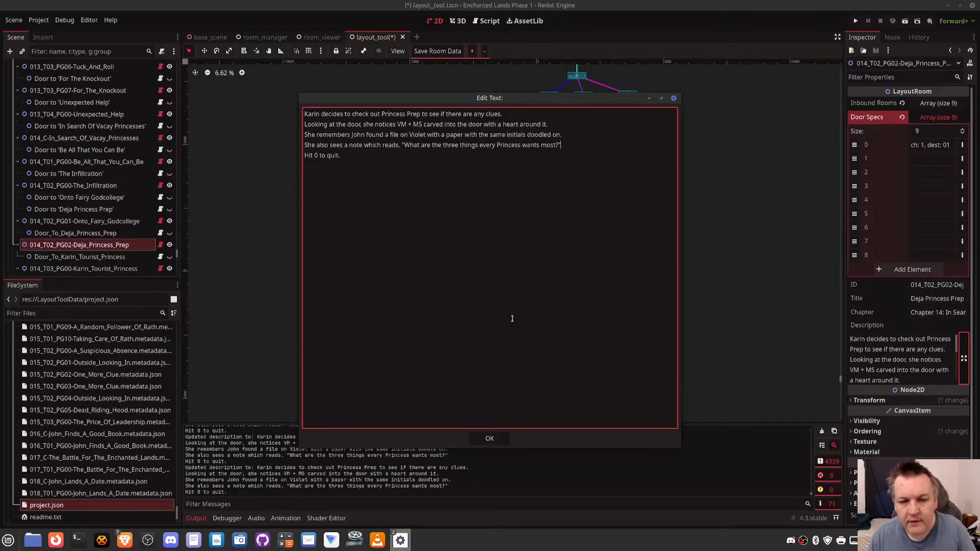
key("Return")
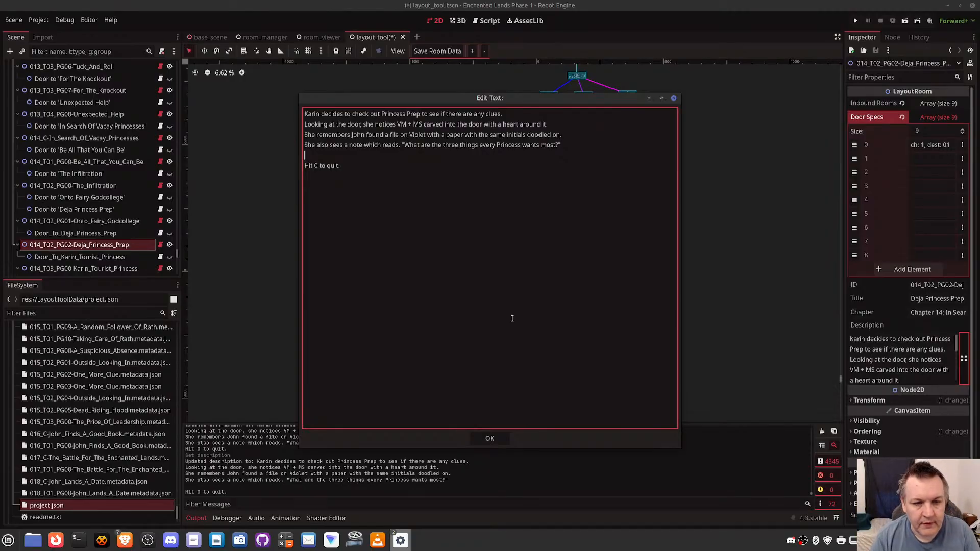
type("She then goes")
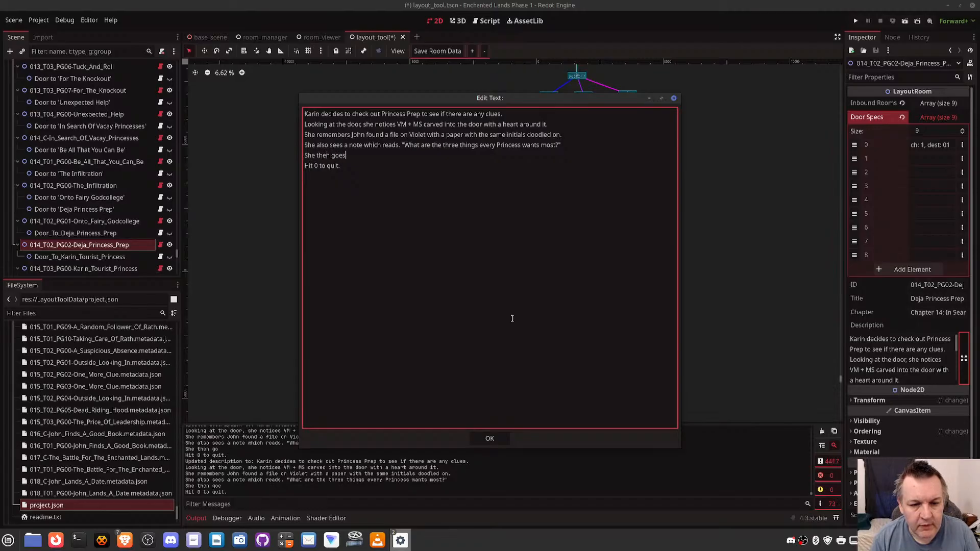
type(" back to ")
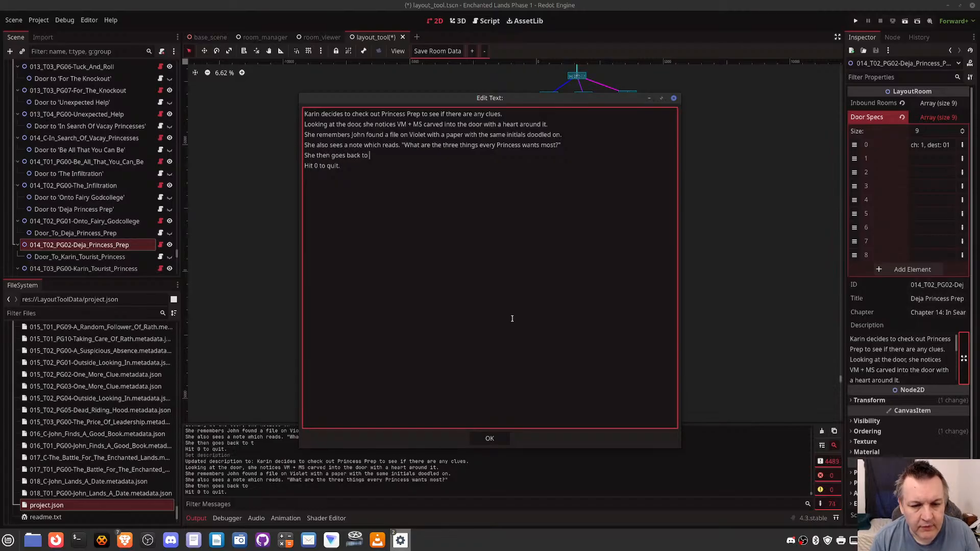
type("Fairy God")
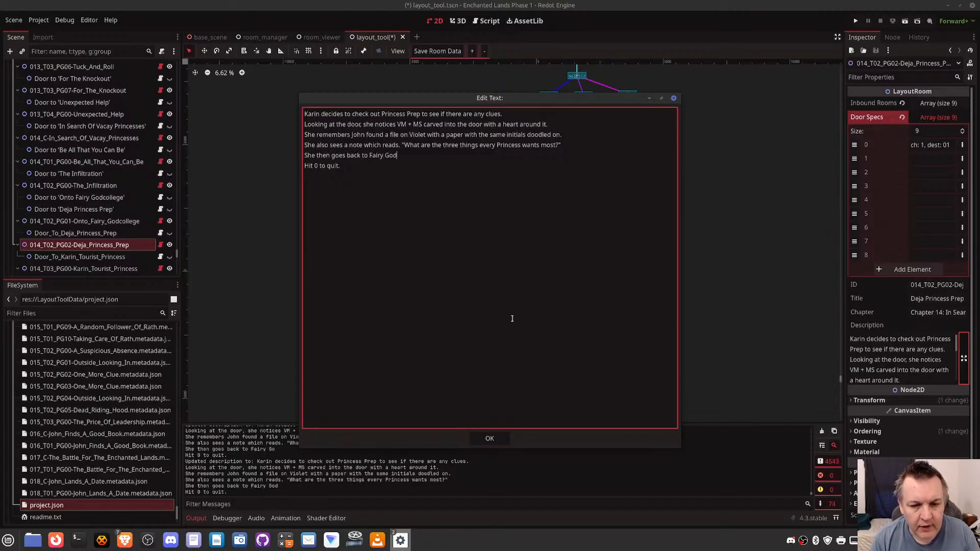
type("college.")
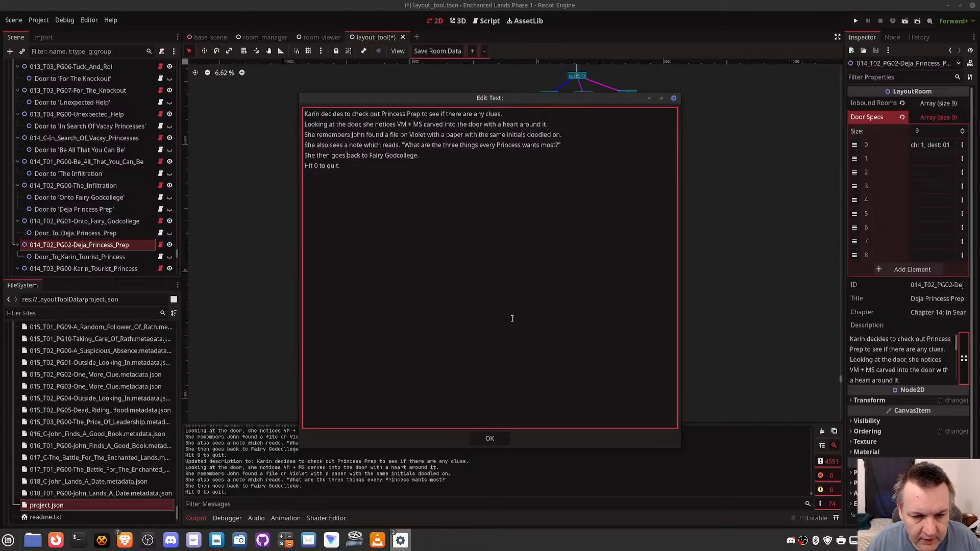
- Change "back to" to "onto" in the fifth line about Fairy Godcollege
key("shift+Right")
key("shift+Right")
key("shift+Right")
key("shift+Right")
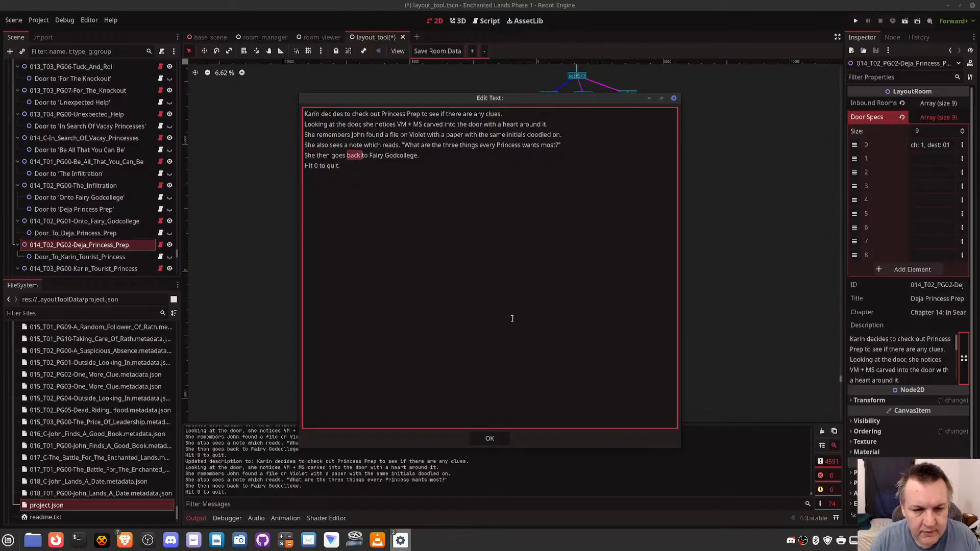
type("on")
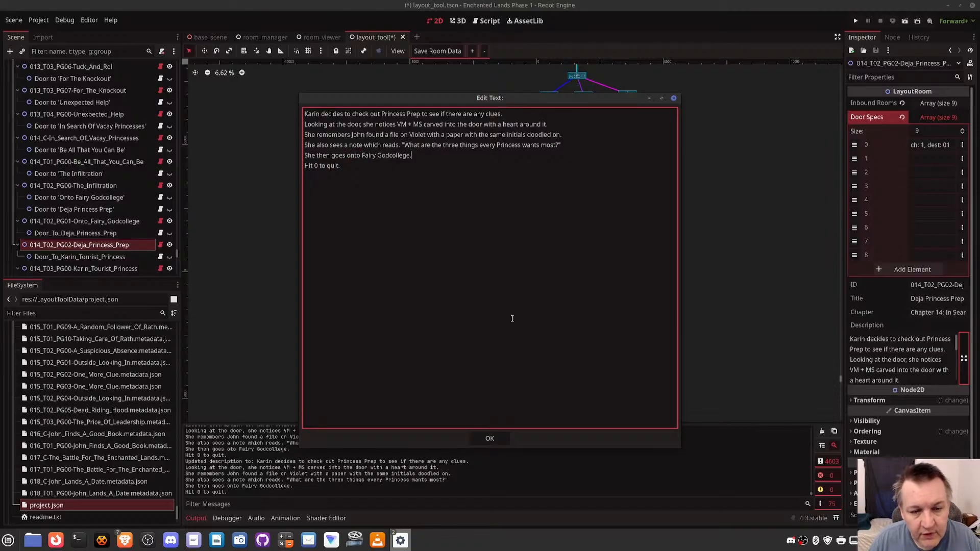
- Add a line after the Fairy Godcollege line reading 'When she knocks on the door, a voice asks, "Do you have a burning question to ask?"'
key("Return")
type("Wh")
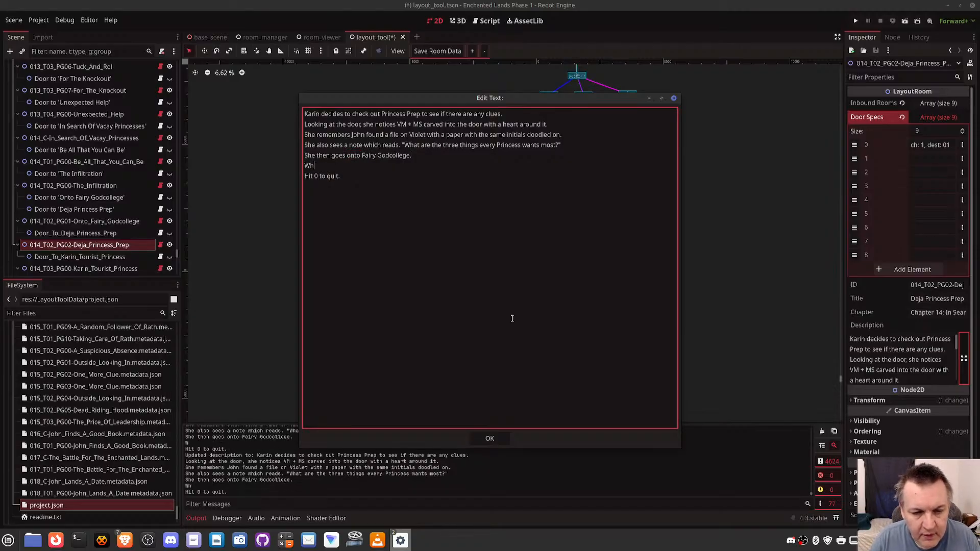
type("en she knocks on")
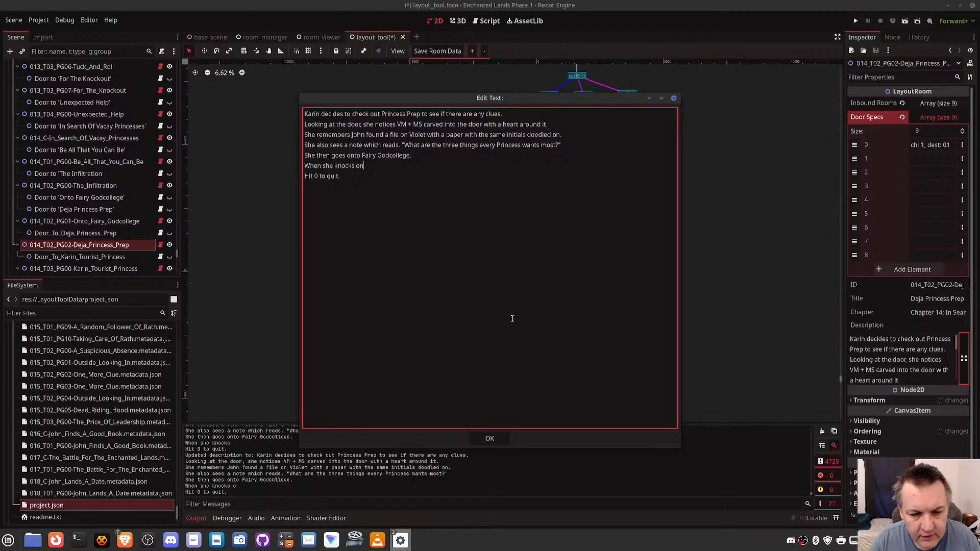
type(" the door, a voic")
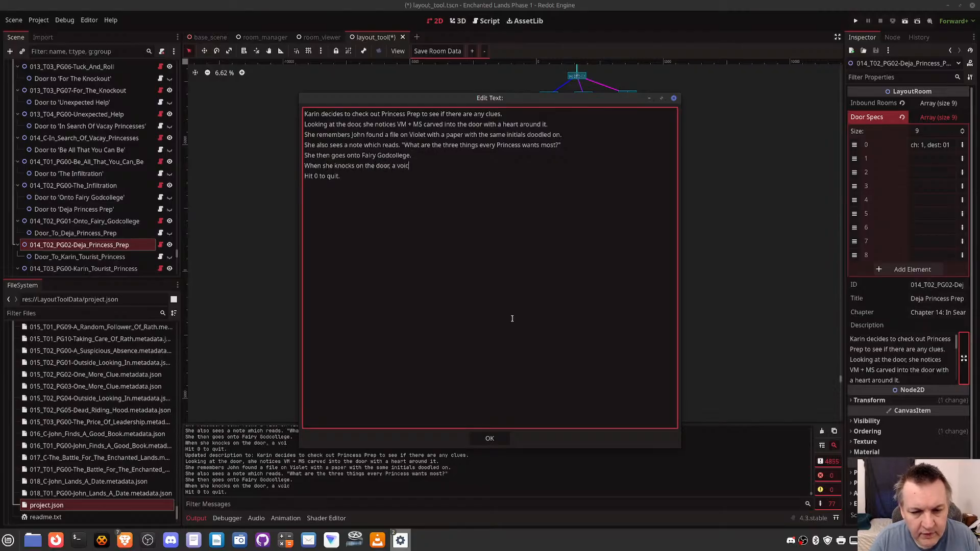
type("e asks \"")
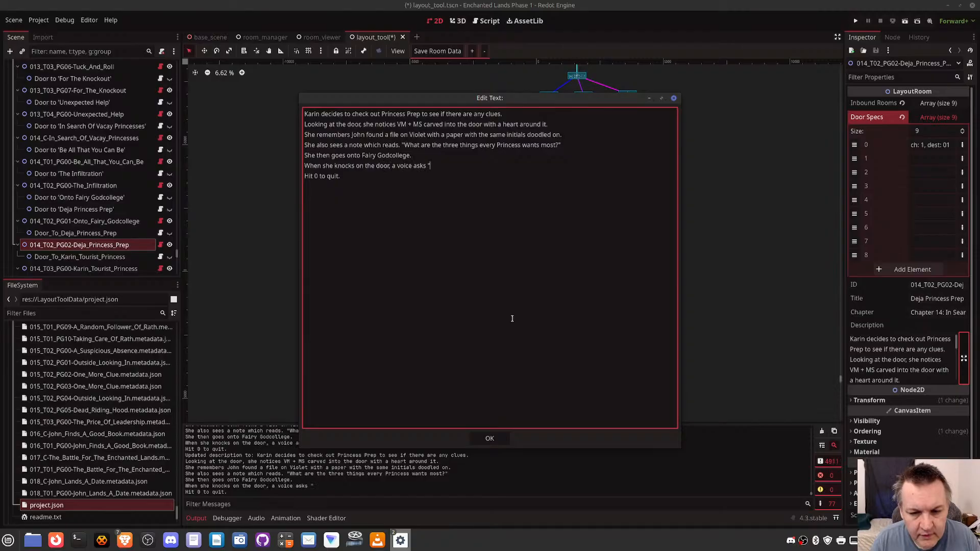
key("BackSpace")
key("BackSpace")
type(", \"Do you have a bu")
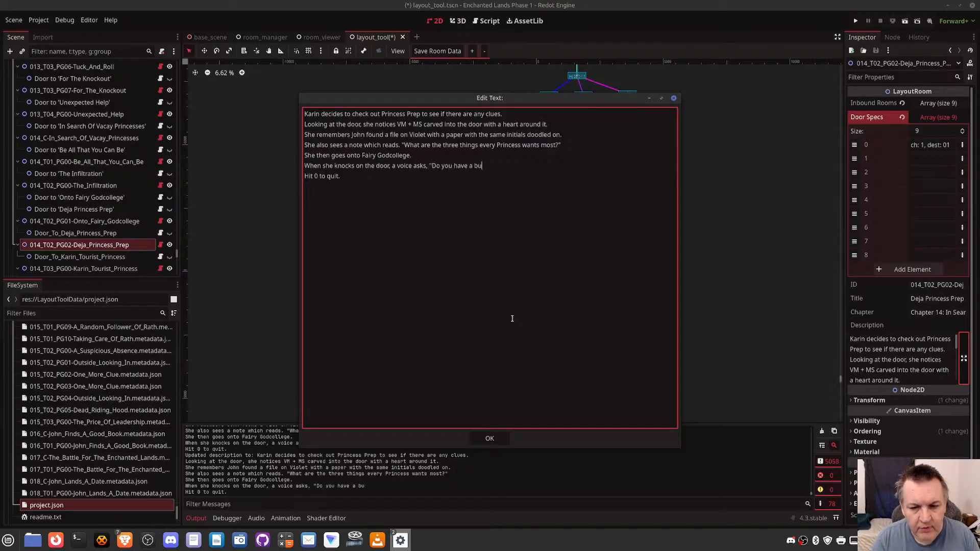
type("rning question to a")
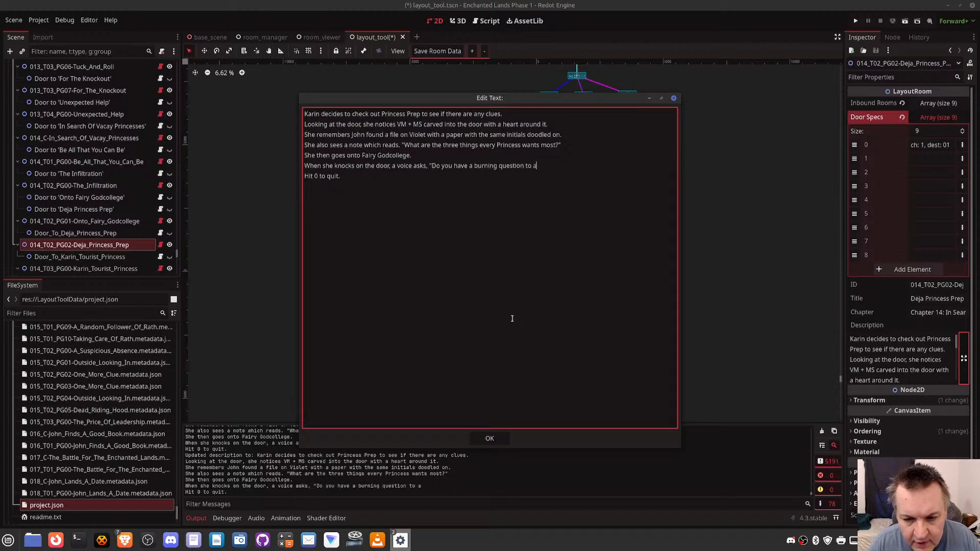
type("sk?")
key("Return")
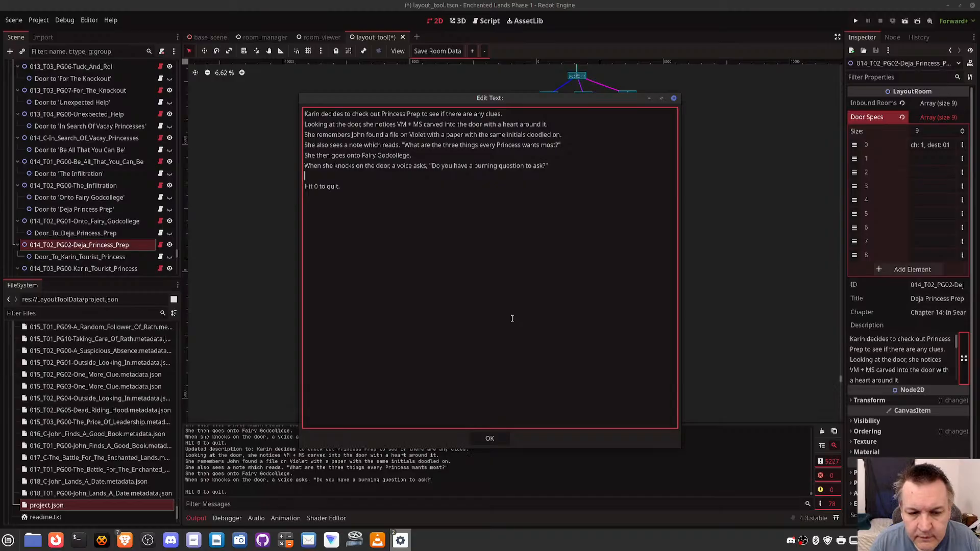
type("And Princes")
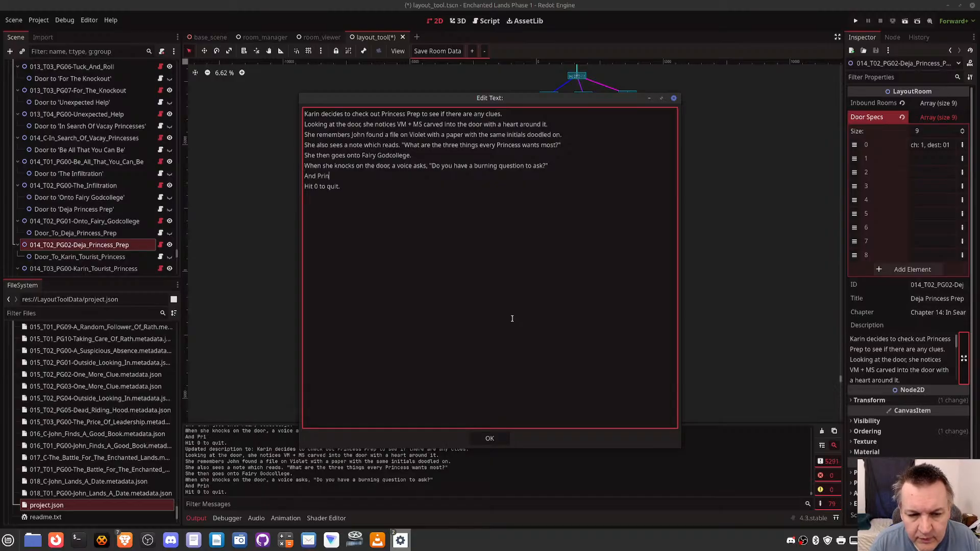
key("BackSpace")
key("BackSpace")
key("BackSpace")
key("BackSpace")
key("BackSpace")
key("BackSpace")
key("BackSpace")
key("BackSpace")
key("BackSpace")
key("BackSpace")
key("BackSpace")
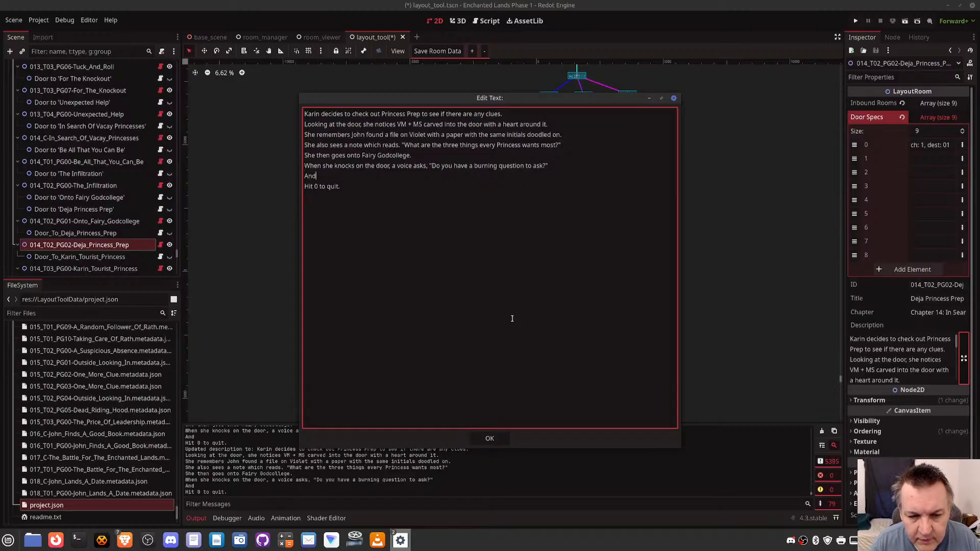
- Below the burning question line, write 'Princess Karin says "What are three things every Princess wants most?"'
type("Princess Karin")
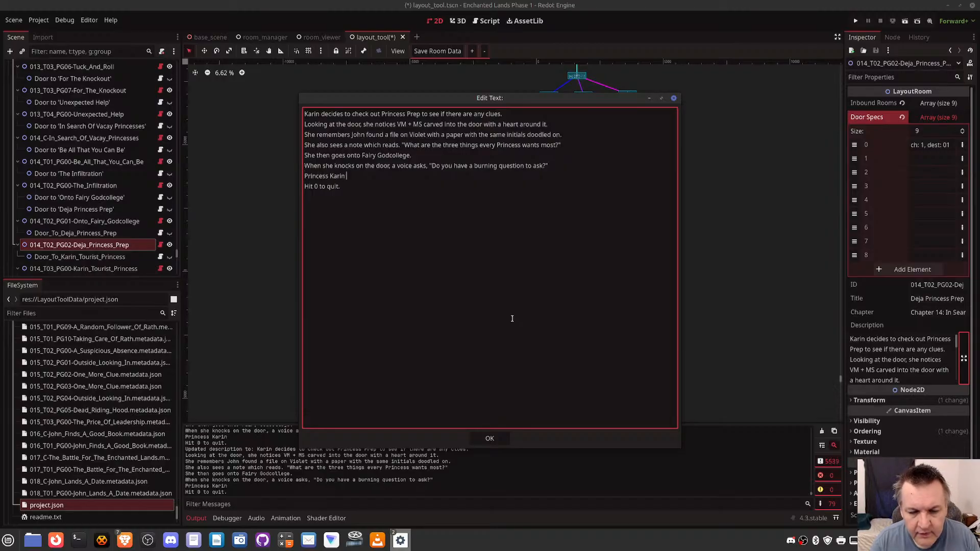
type(" says \"What")
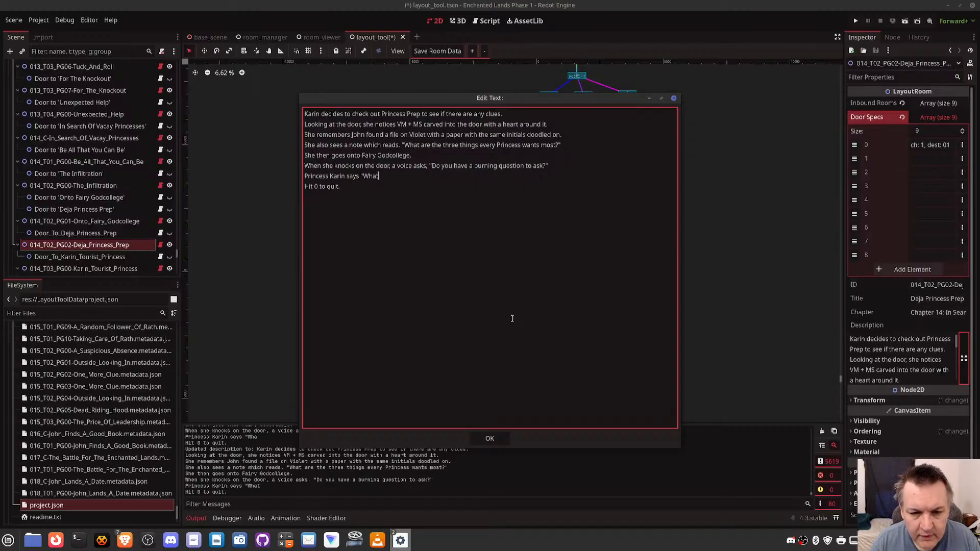
type(" th")
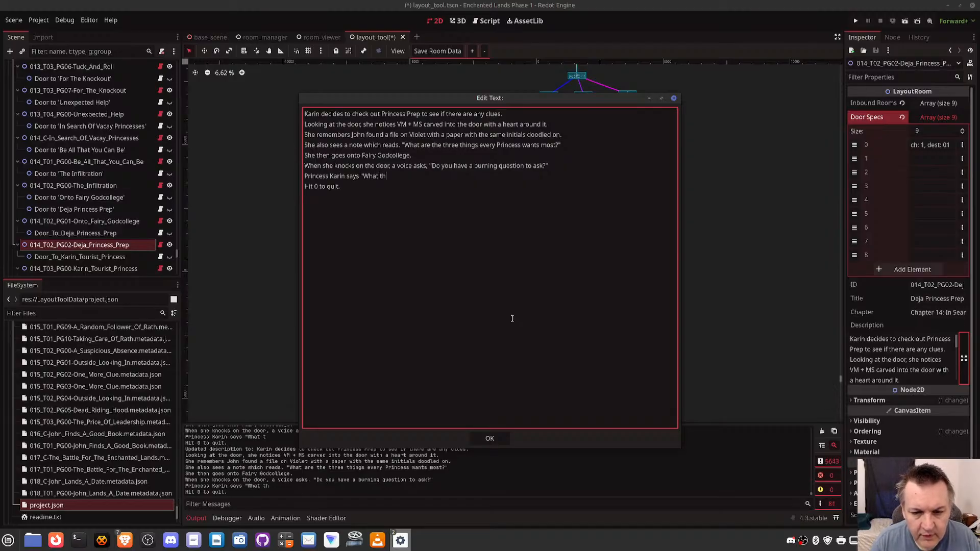
type("ree")
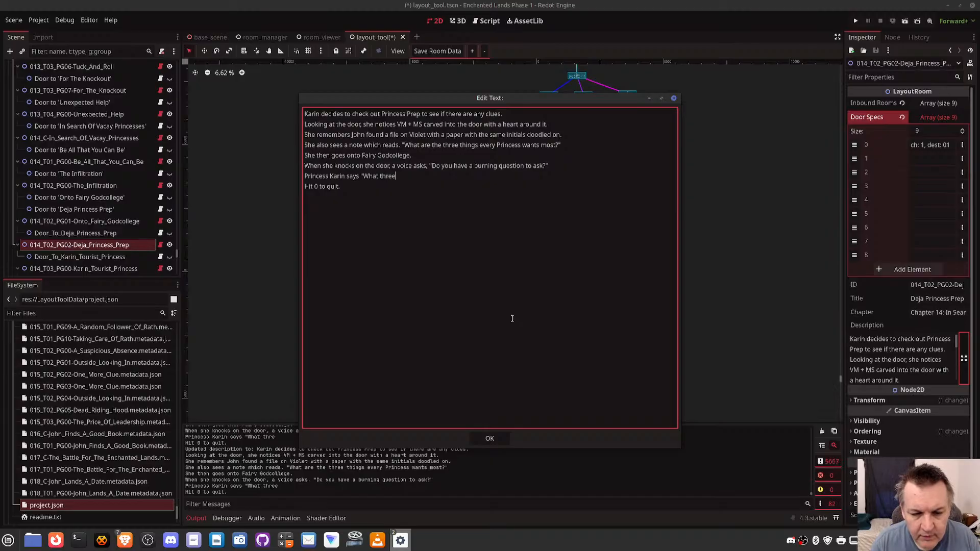
key("BackSpace")
key("BackSpace")
key("BackSpace")
key("BackSpace")
key("BackSpace")
type("are t")
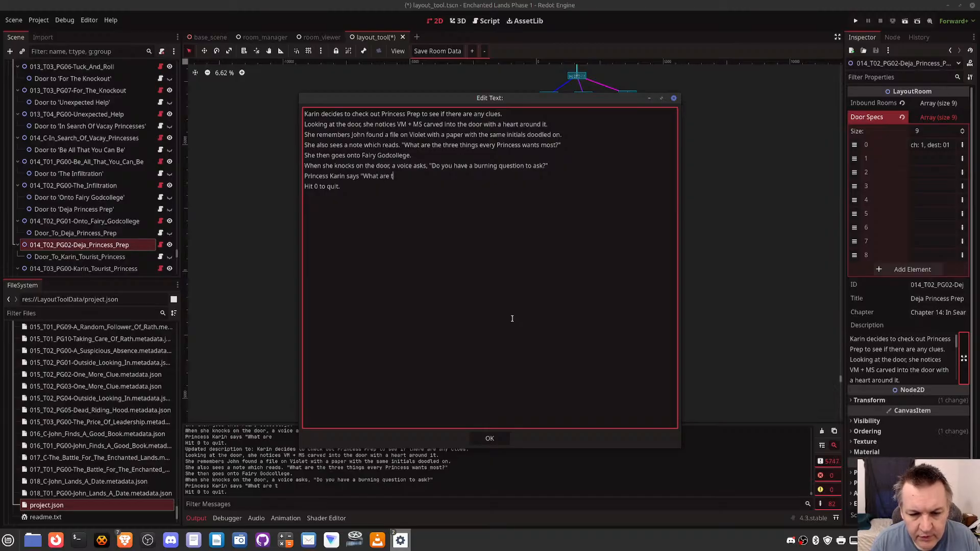
type("hree things every")
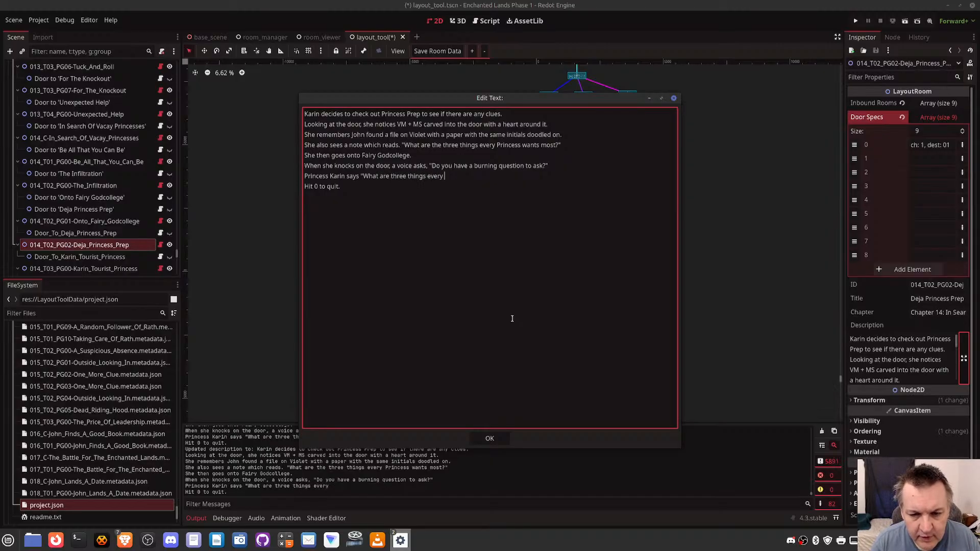
type(" Princess")
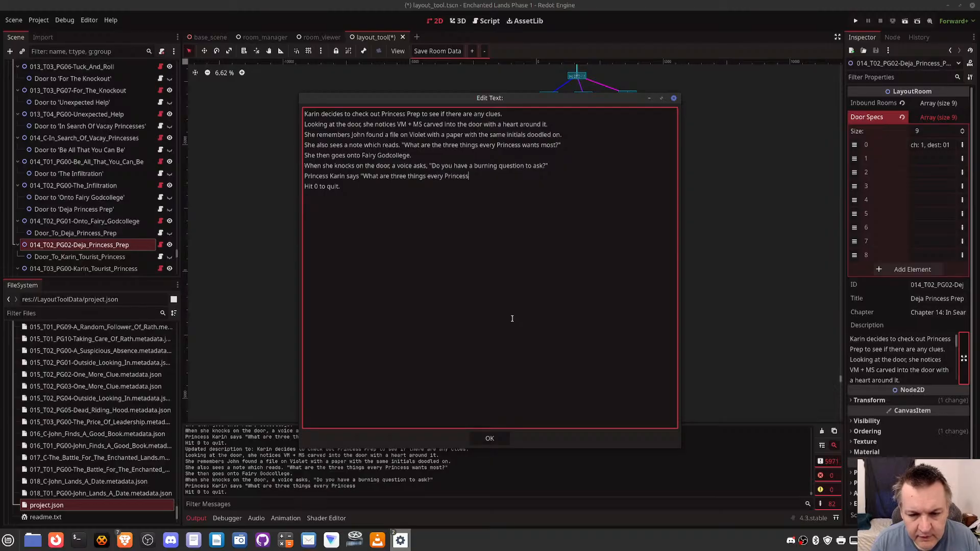
type(" wants most")
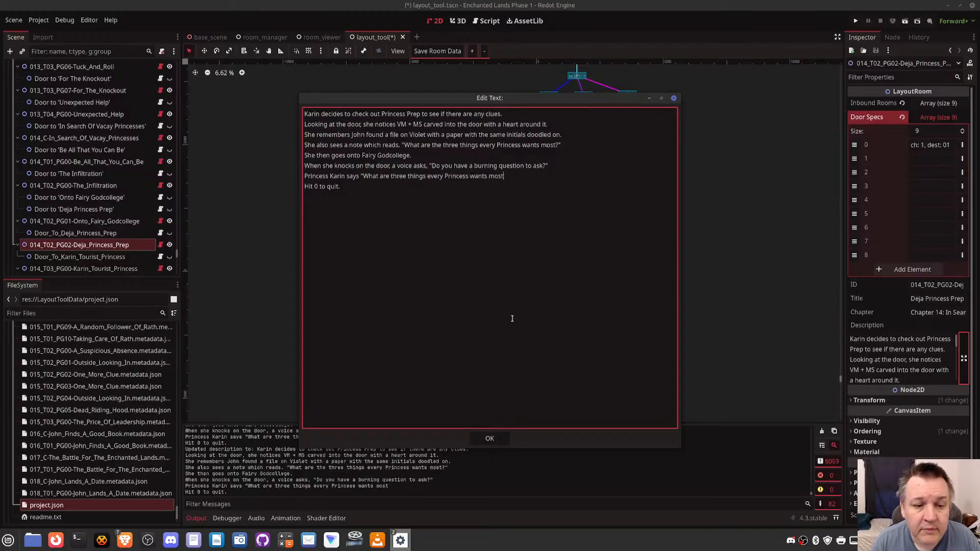
type("?\"")
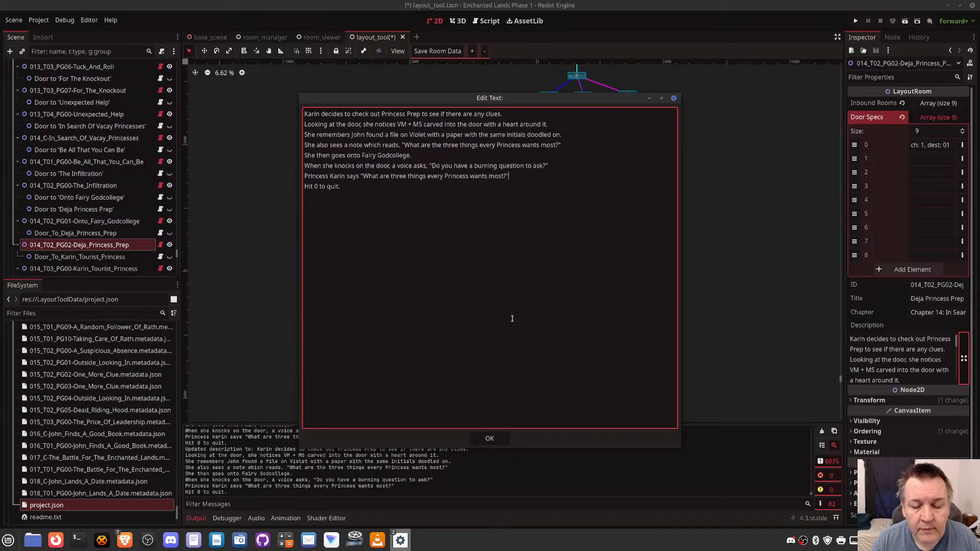
- Add a line below Princess Karin's question reading "The voice asks her what her answer is."
key("Return")
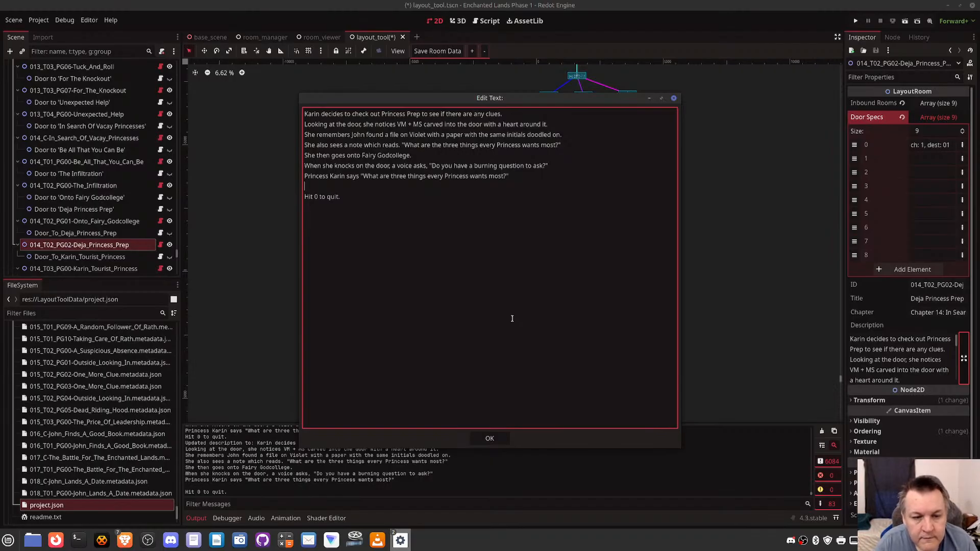
type("A")
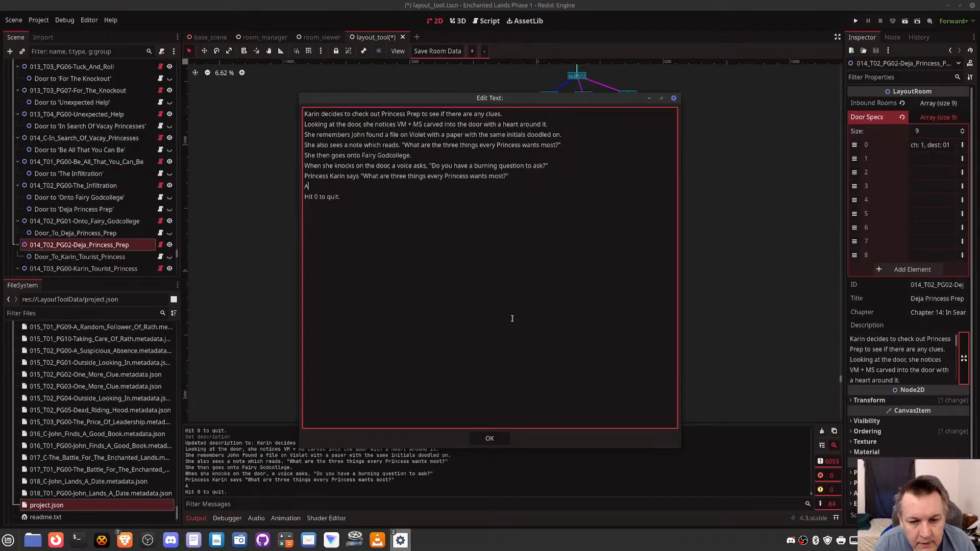
key("BackSpace")
type("The ")
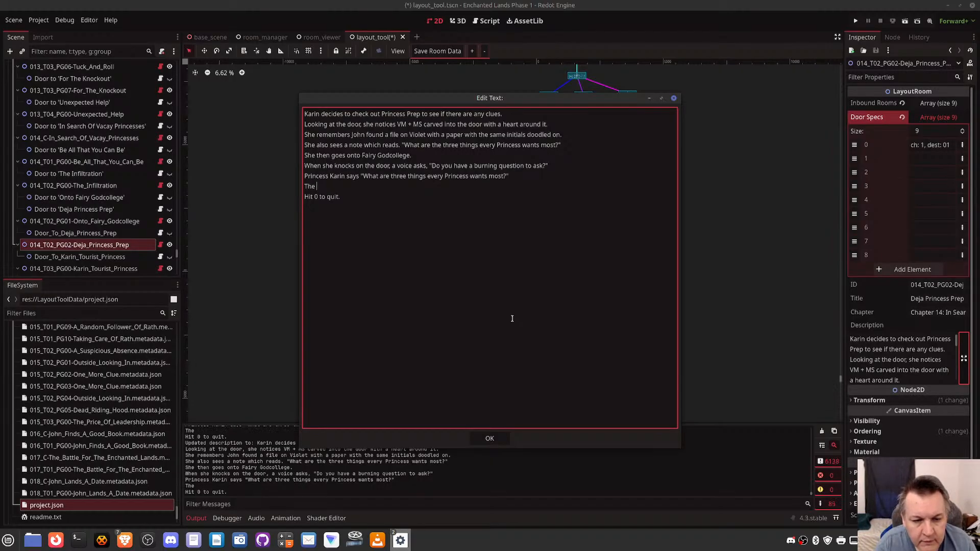
type("voice replie")
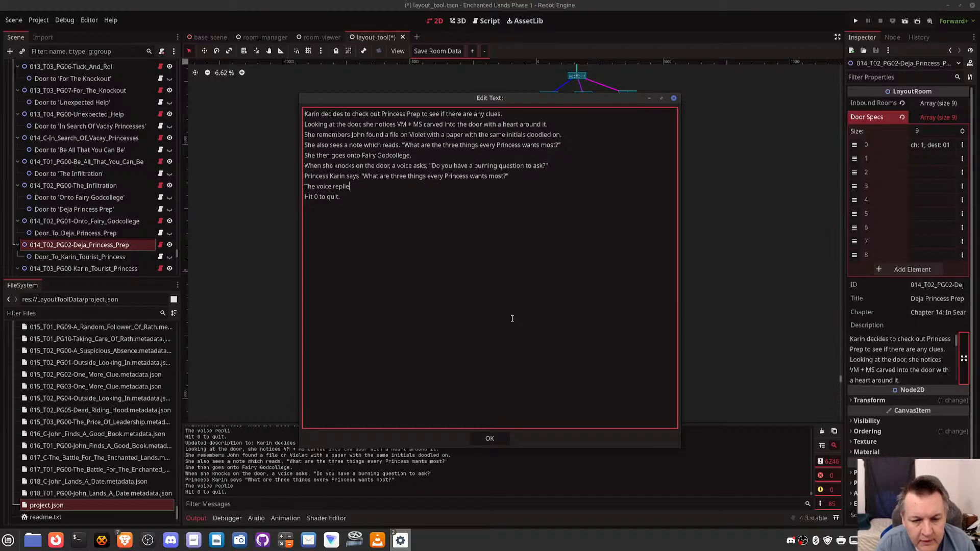
type("s wh")
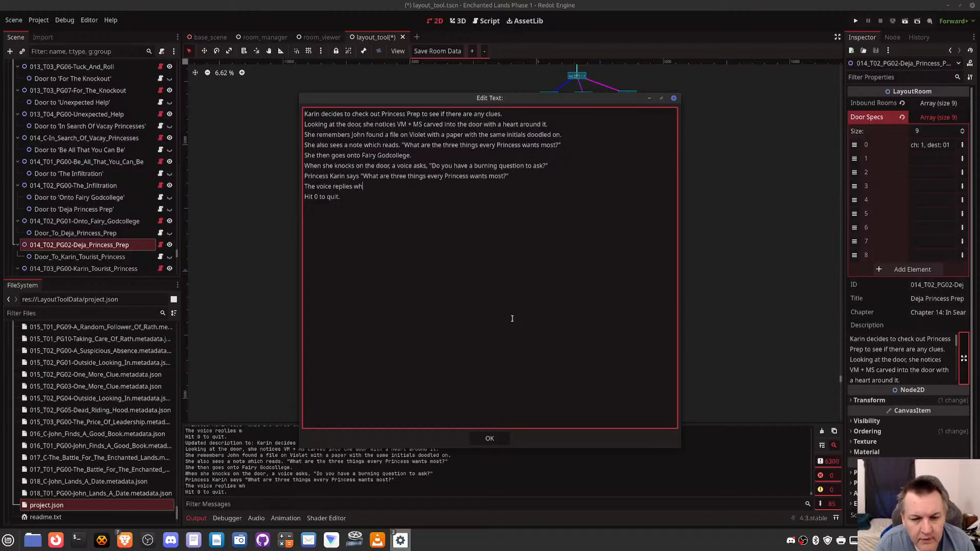
key("BackSpace")
key("BackSpace")
key("BackSpace")
key("BackSpace")
key("BackSpace")
key("BackSpace")
key("BackSpace")
key("BackSpace")
key("BackSpace")
key("BackSpace")
type("asks ")
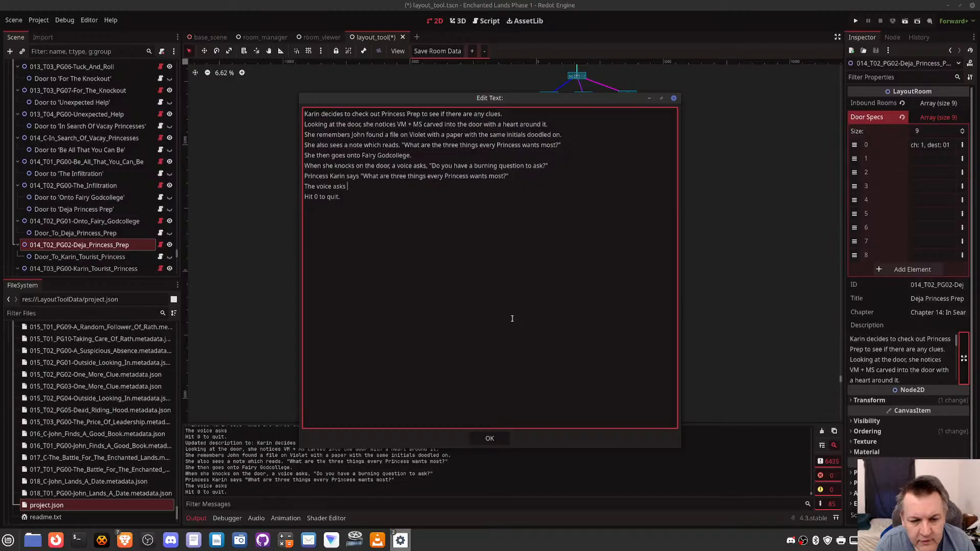
type("her what her re")
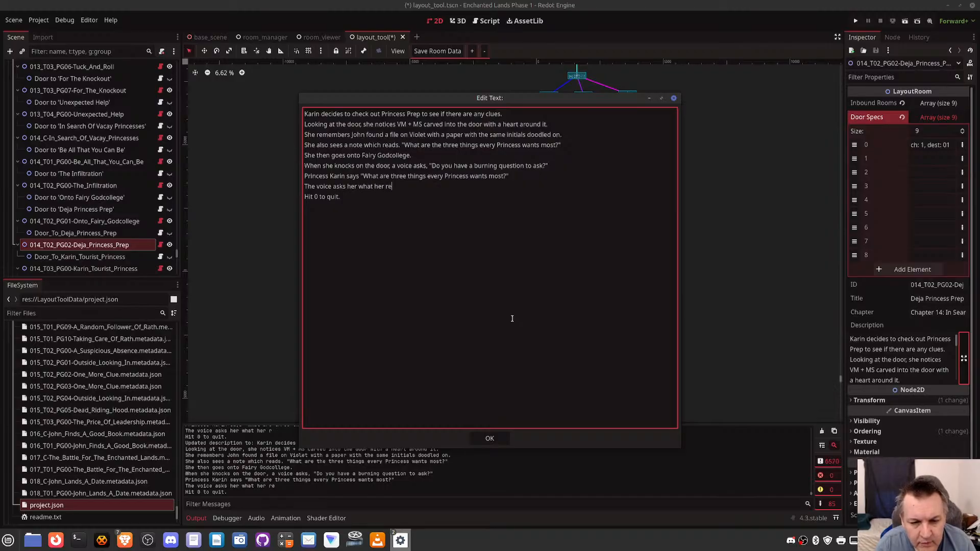
key("BackSpace")
key("BackSpace")
type("answer")
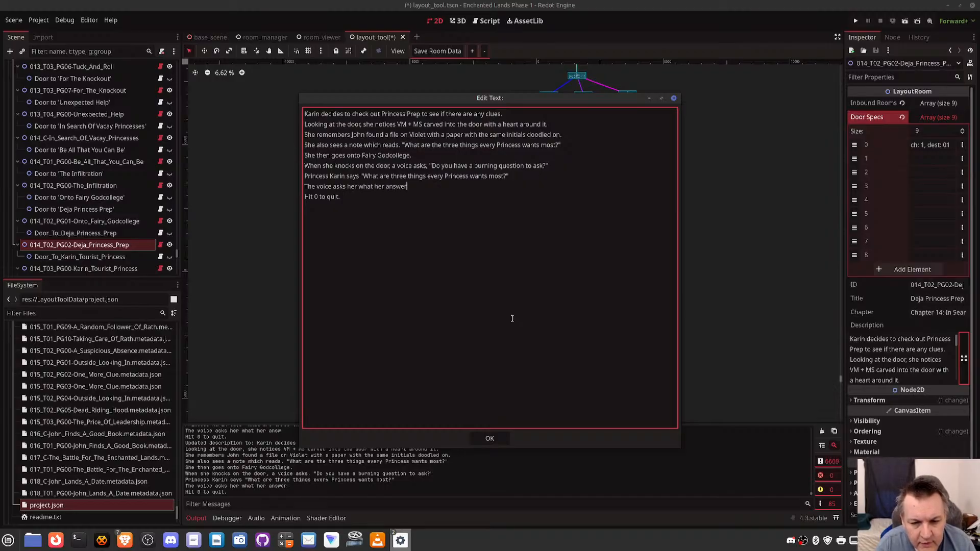
type(" is.")
key("Return")
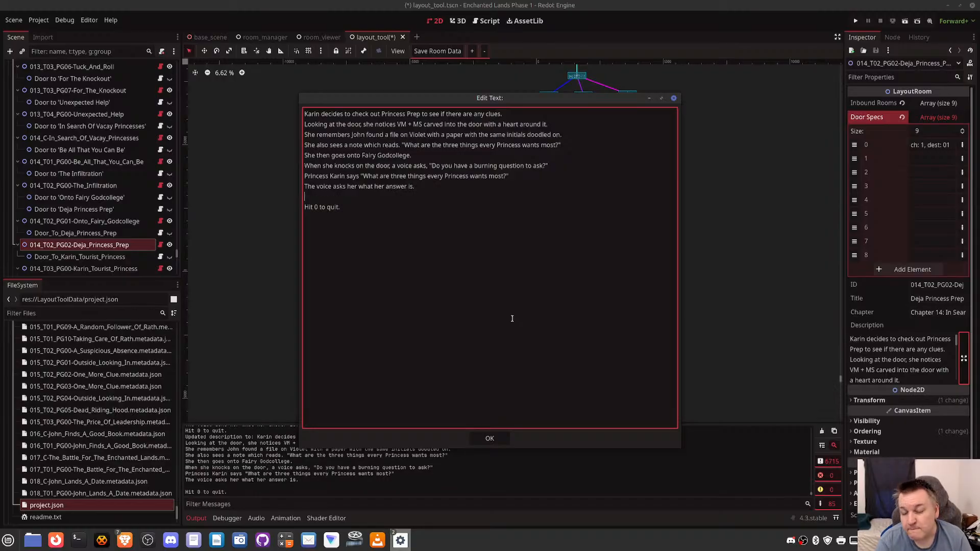
type("Ka")
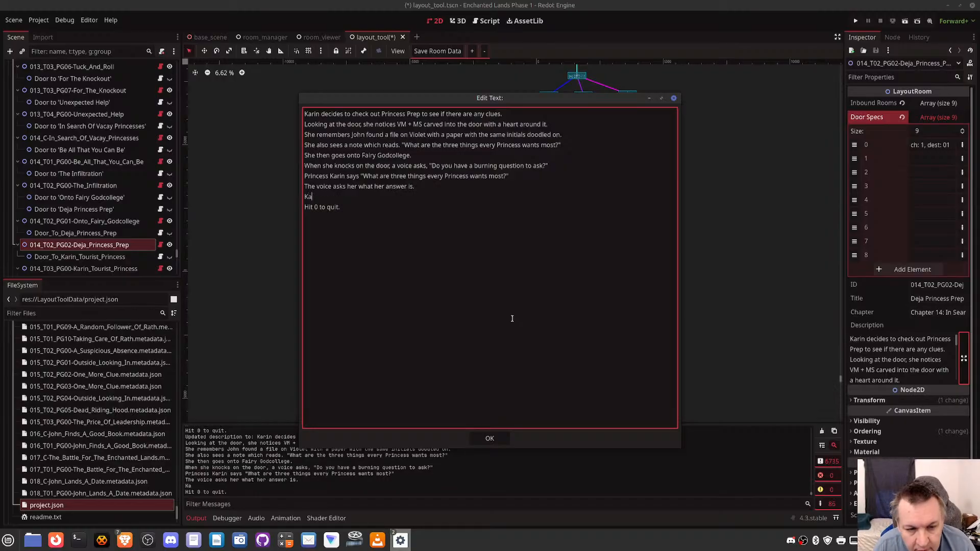
type("rin remembers a")
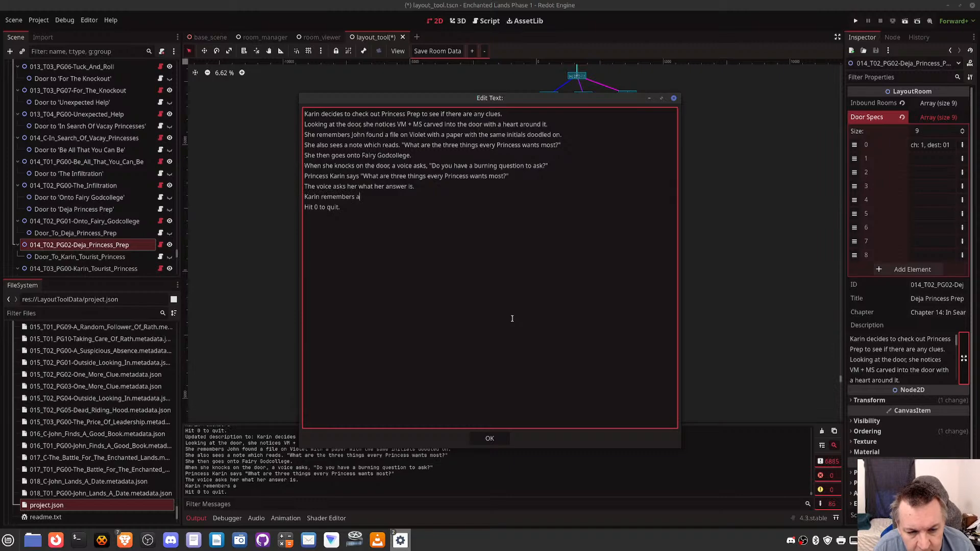
key("ctrl+BackSpace")
key("ctrl+BackSpace")
key("ctrl+BackSpace")
key("ctrl+BackSpace")
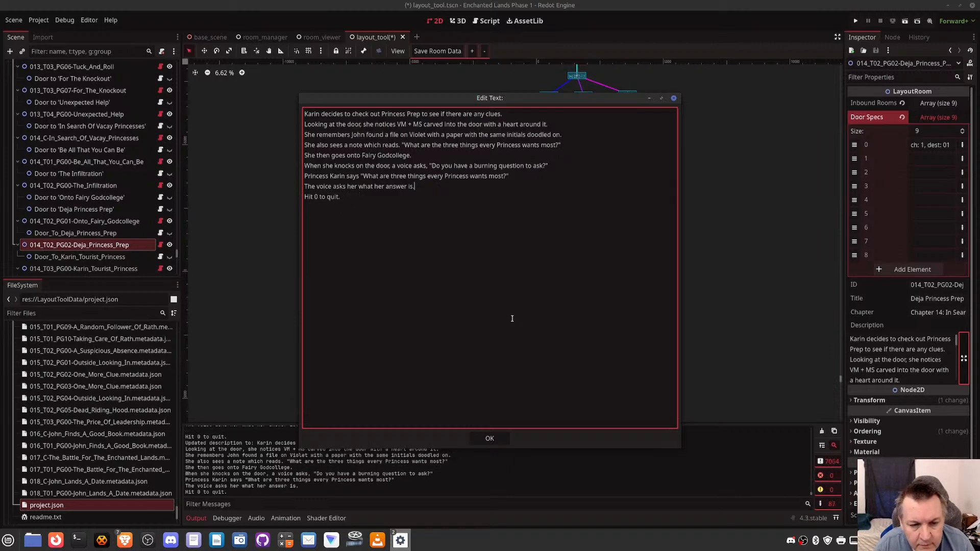
key("Return")
type("Sinc")
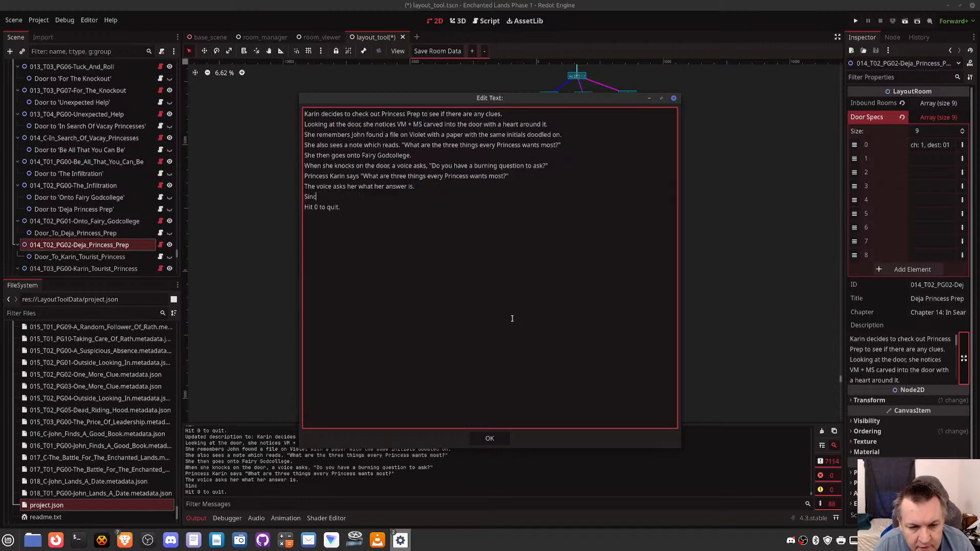
type("e Max is back")
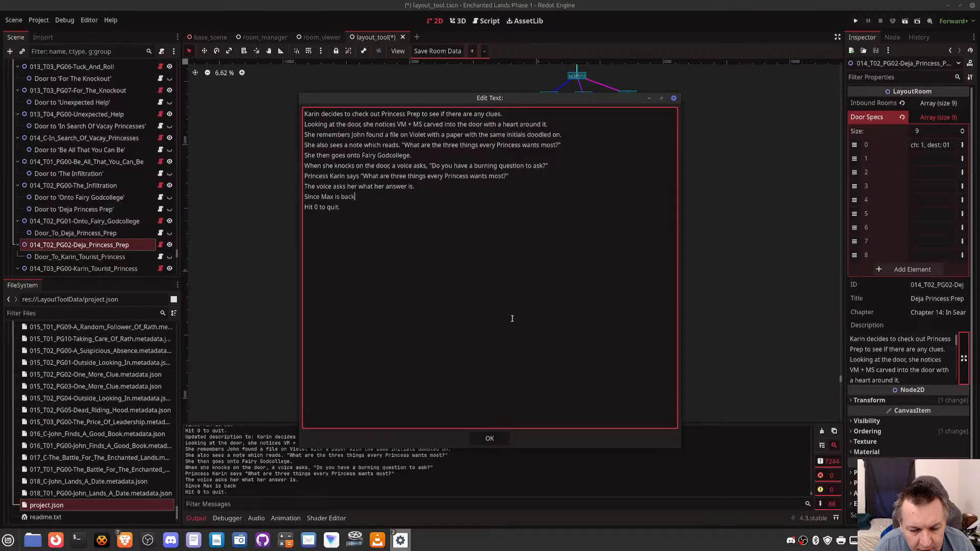
type(" and it seems lik")
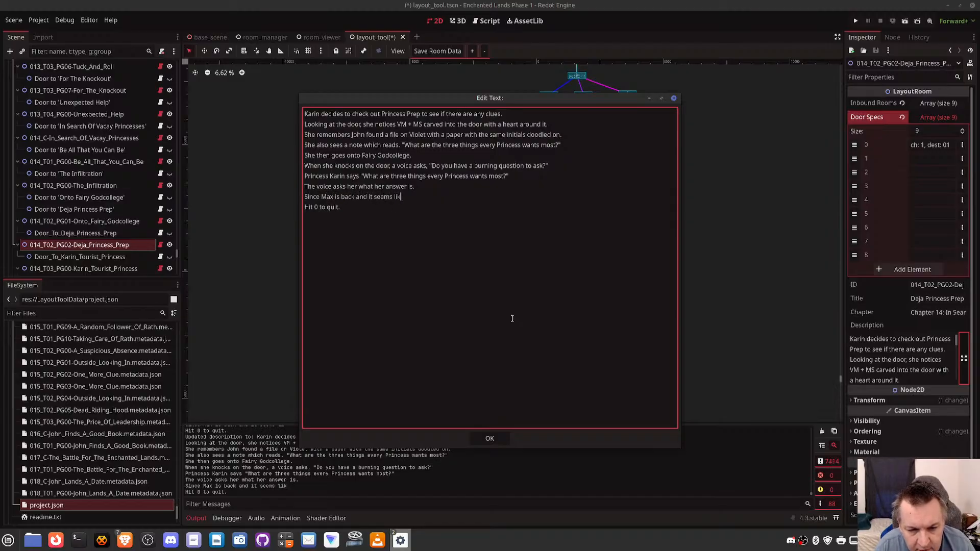
type("e Violet had ")
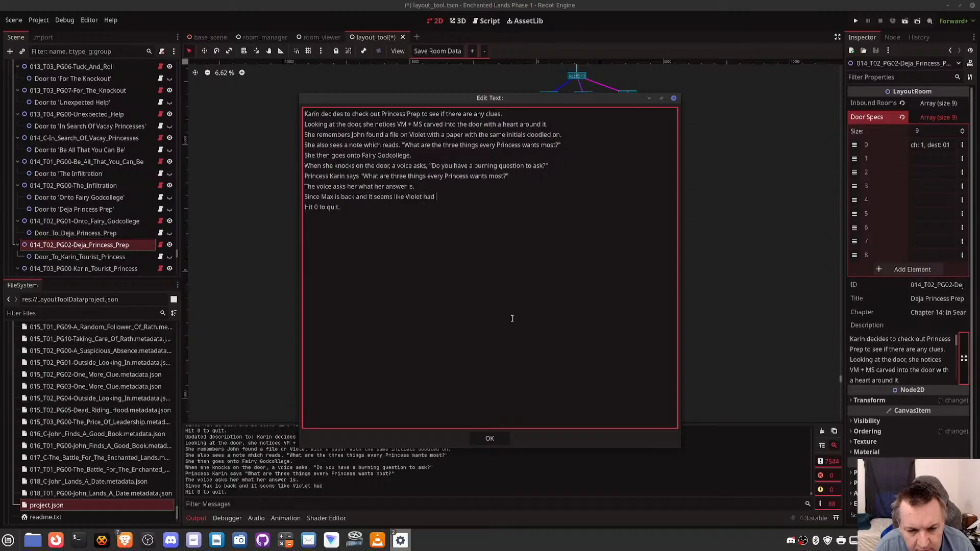
type("a bit of a crush on him")
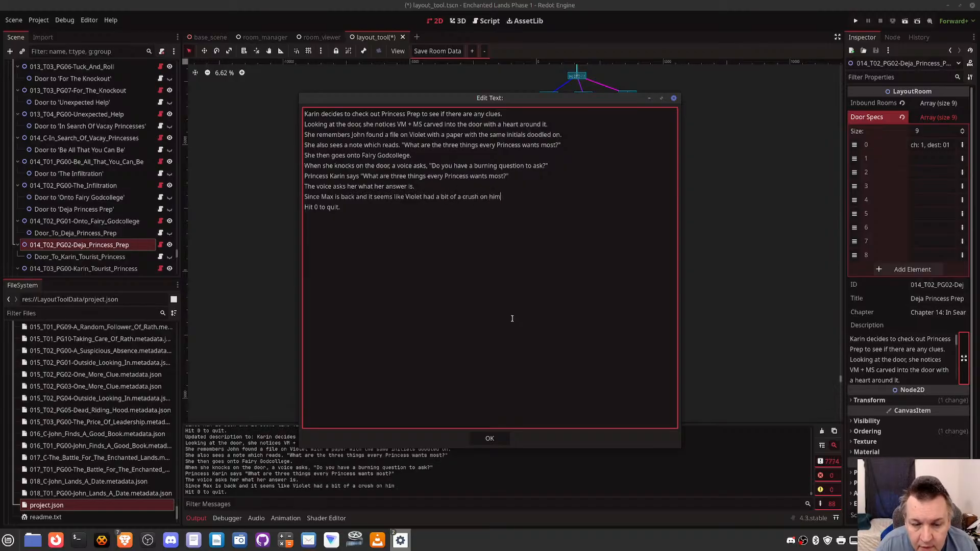
type(", Karin re")
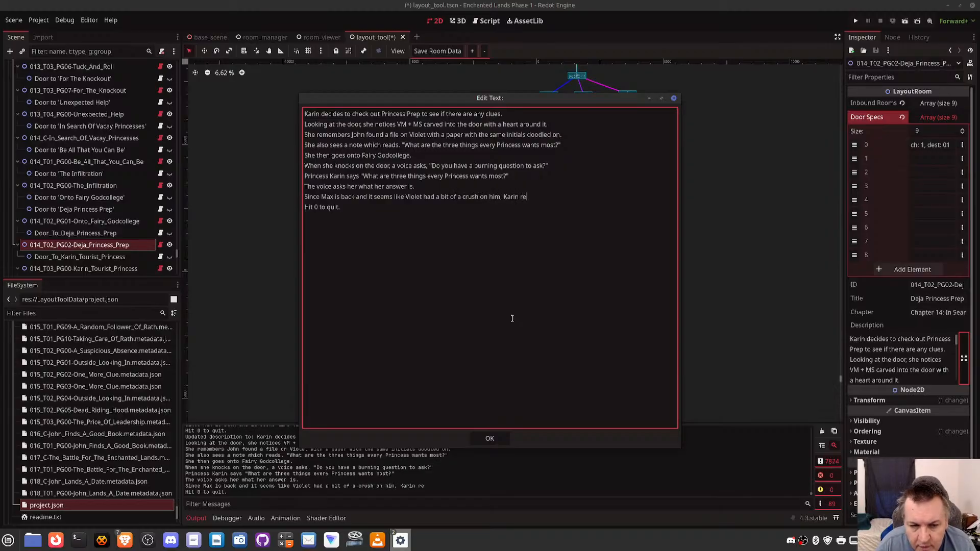
key("BackSpace")
key("BackSpace")
key("BackSpace")
key("BackSpace")
key("BackSpace")
key("BackSpace")
key("BackSpace")
key("BackSpace")
key("BackSpace")
key("BackSpace")
key("BackSpace")
key("BackSpace")
key("BackSpace")
key("BackSpace")
key("BackSpace")
key("BackSpace")
key("BackSpace")
key("BackSpace")
key("BackSpace")
key("BackSpace")
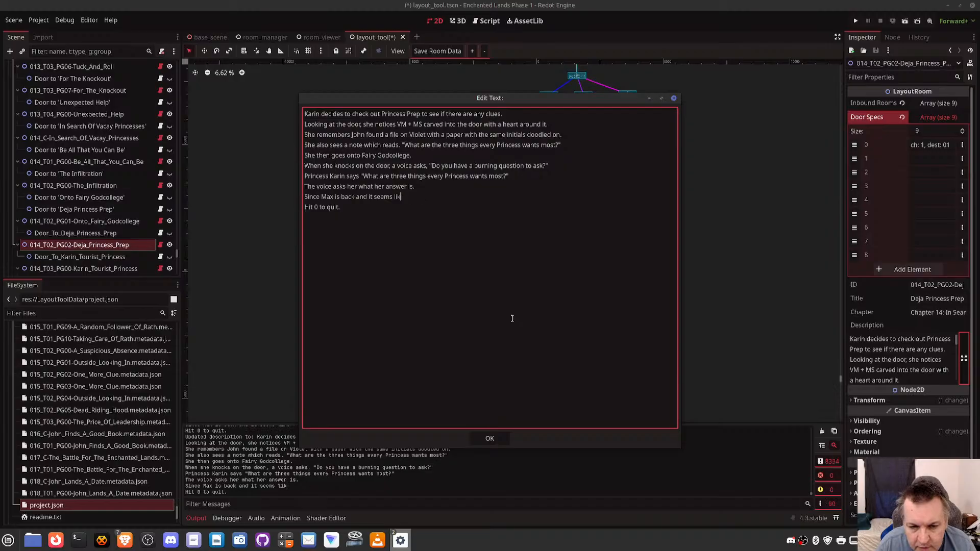
key("BackSpace")
key("BackSpace")
key("BackSpace")
key("BackSpace")
key("BackSpace")
key("BackSpace")
key("BackSpace")
key("BackSpace")
key("BackSpace")
key("BackSpace")
key("BackSpace")
key("BackSpace")
key("BackSpace")
key("BackSpace")
key("BackSpace")
key("BackSpace")
key("BackSpace")
key("BackSpace")
key("BackSpace")
key("BackSpace")
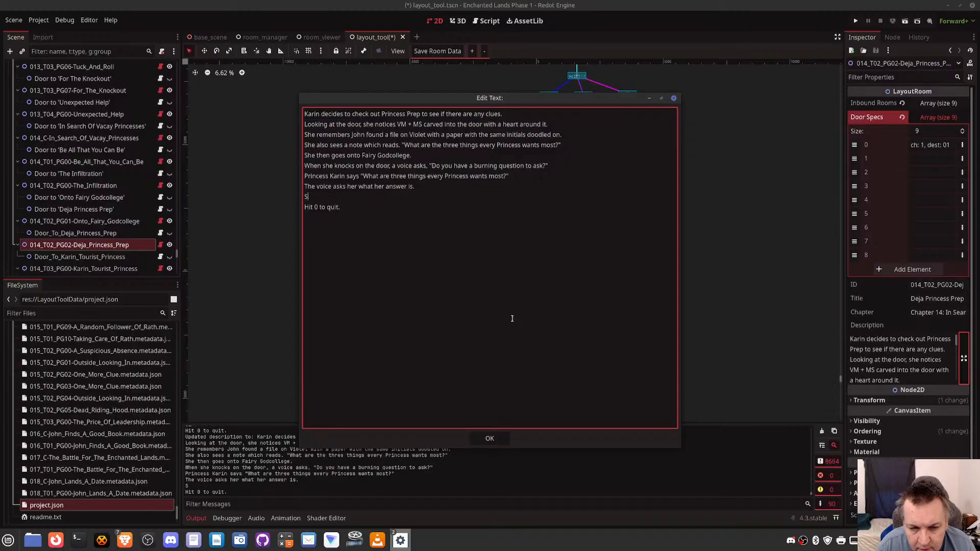
key("BackSpace")
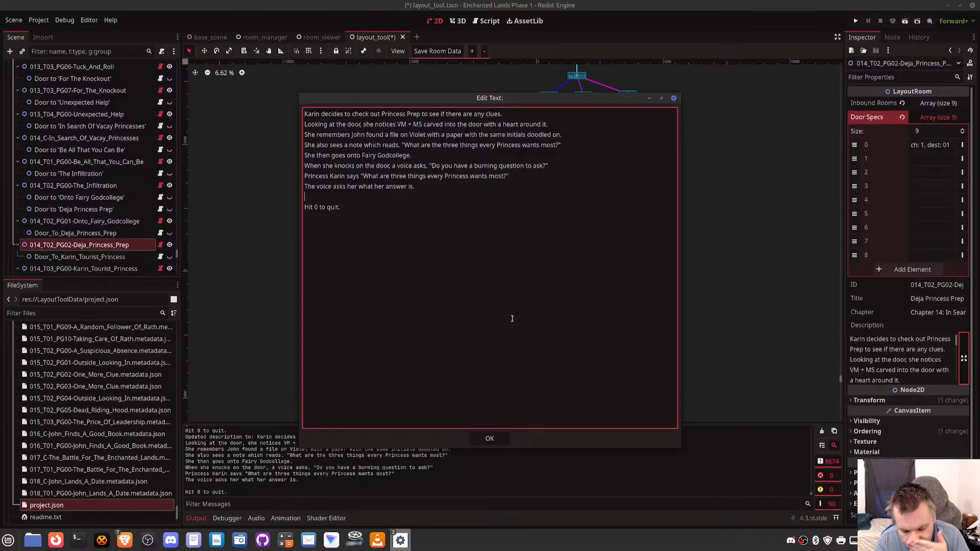
- Below the voice's question, write "Karen suddenly realizes Violet had a Crush on Max which is why the initails appear."
type("Karen")
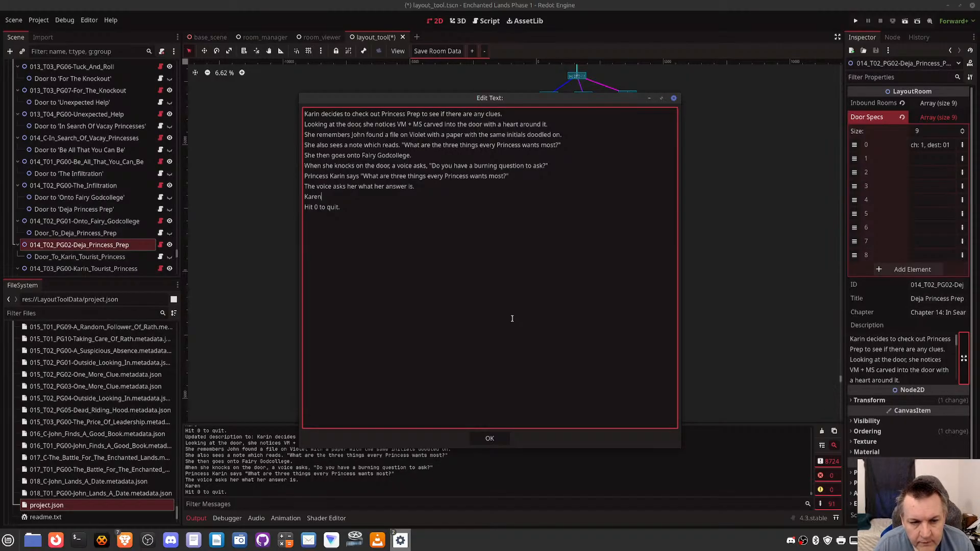
type("suddenly realiz")
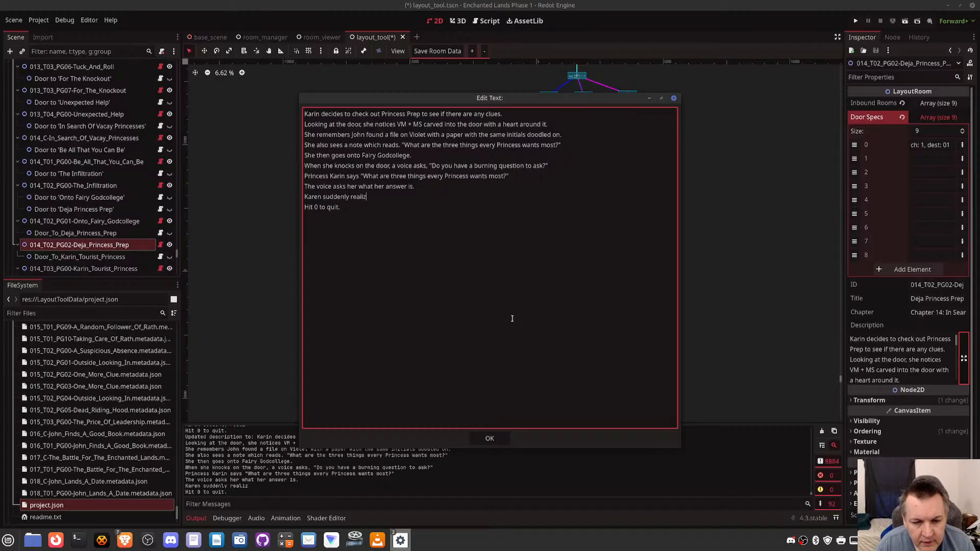
type("es")
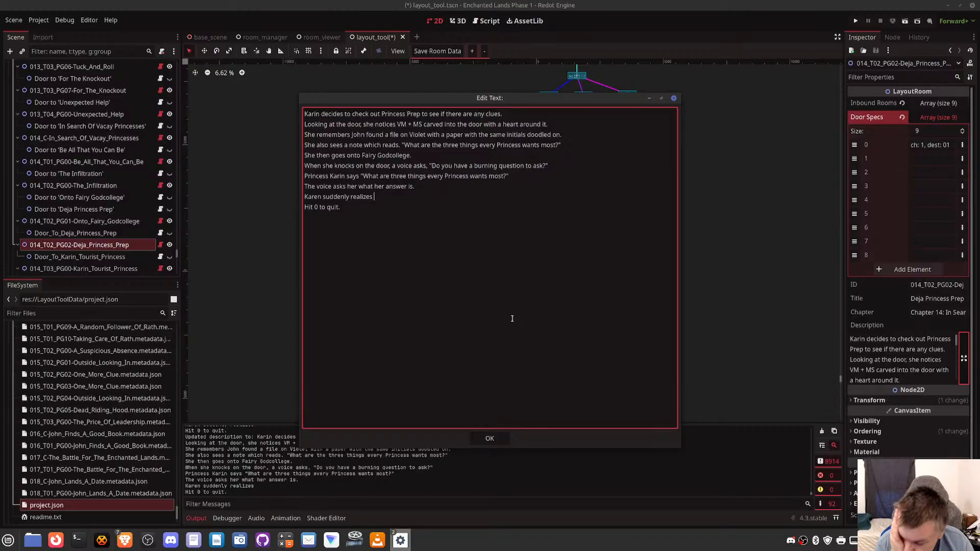
type("Violoet")
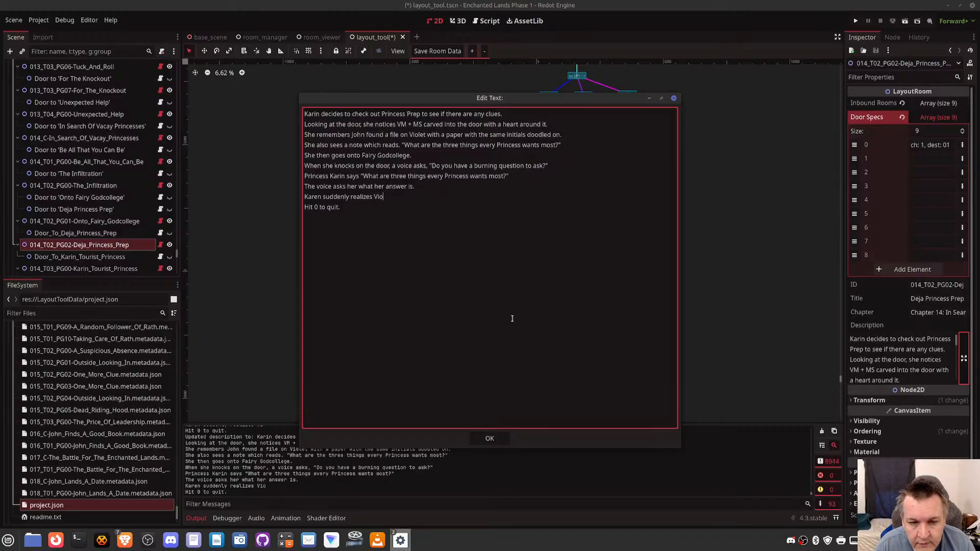
key("BackSpace")
key("BackSpace")
key("BackSpace")
key("BackSpace")
type("et")
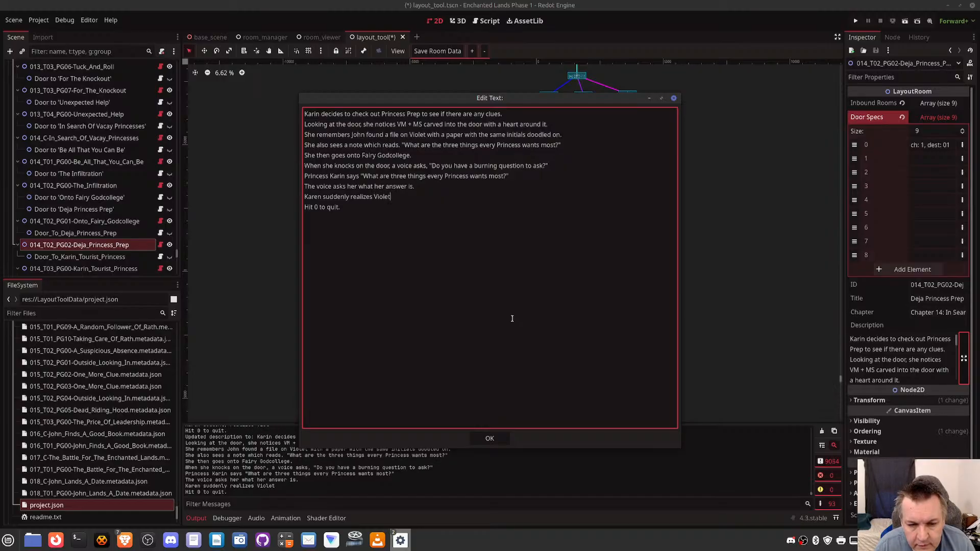
type(" had a Crush on m")
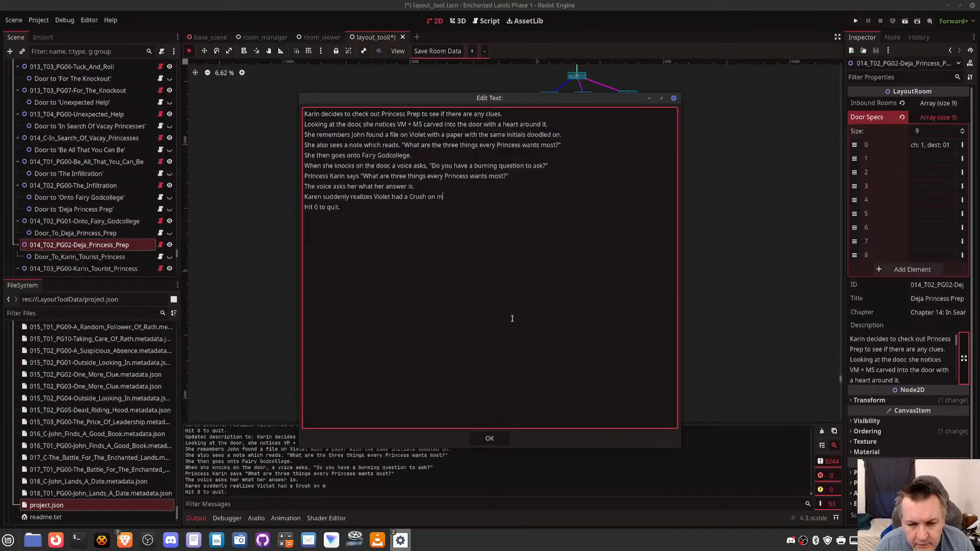
key("BackSpace")
type("Max which is w")
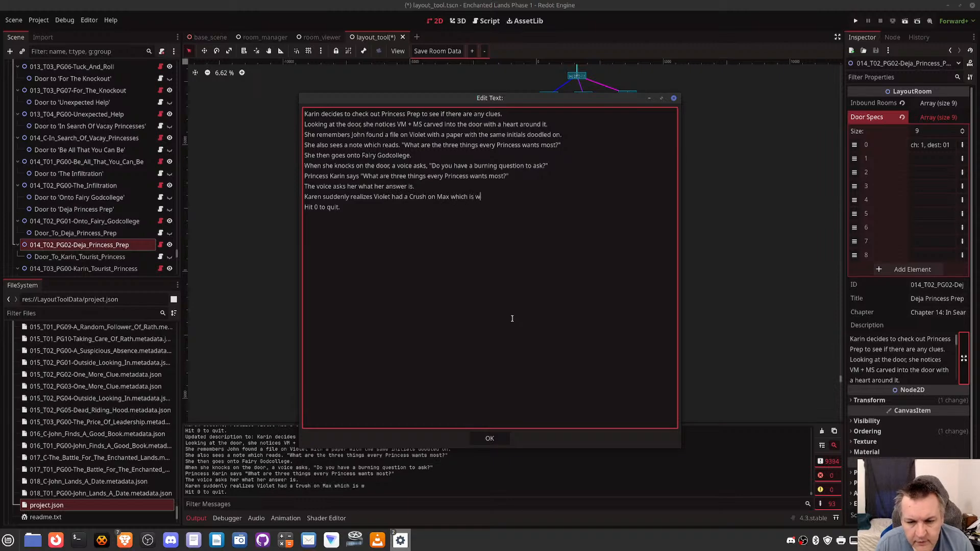
type("hy the ")
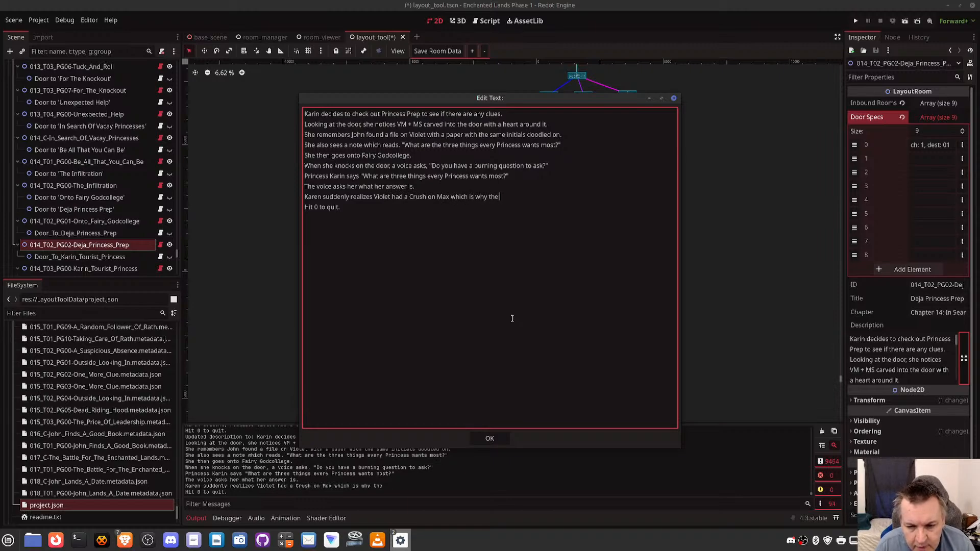
type("initails appea")
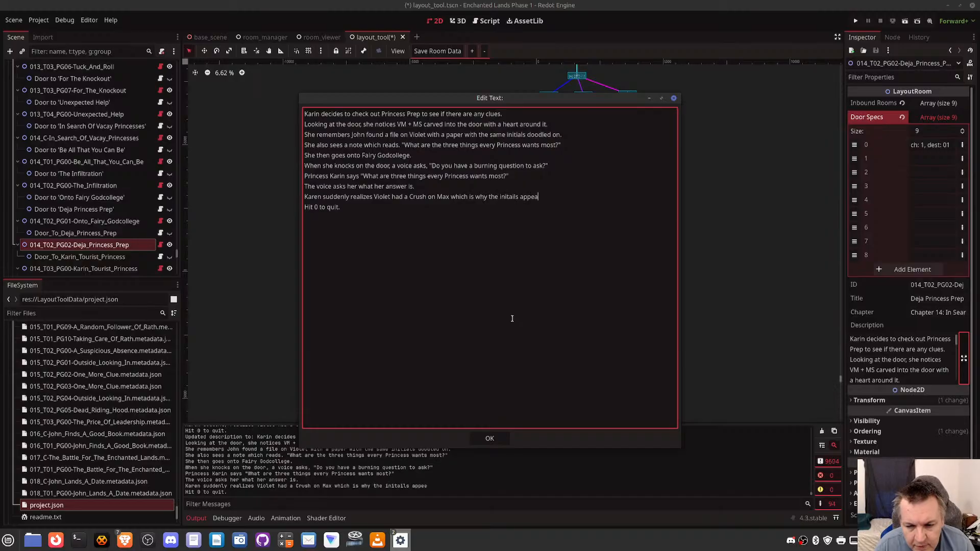
type("r.")
key("Return")
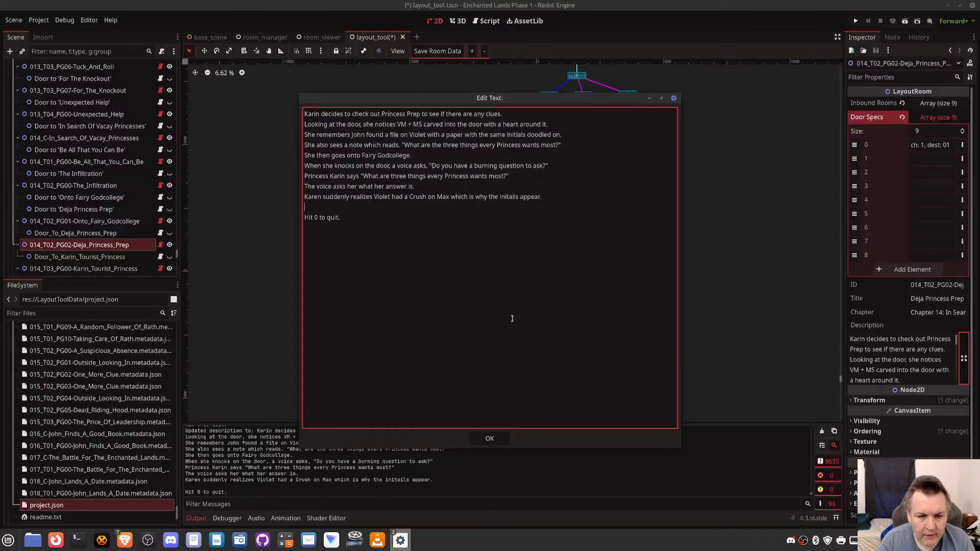
type("She then re")
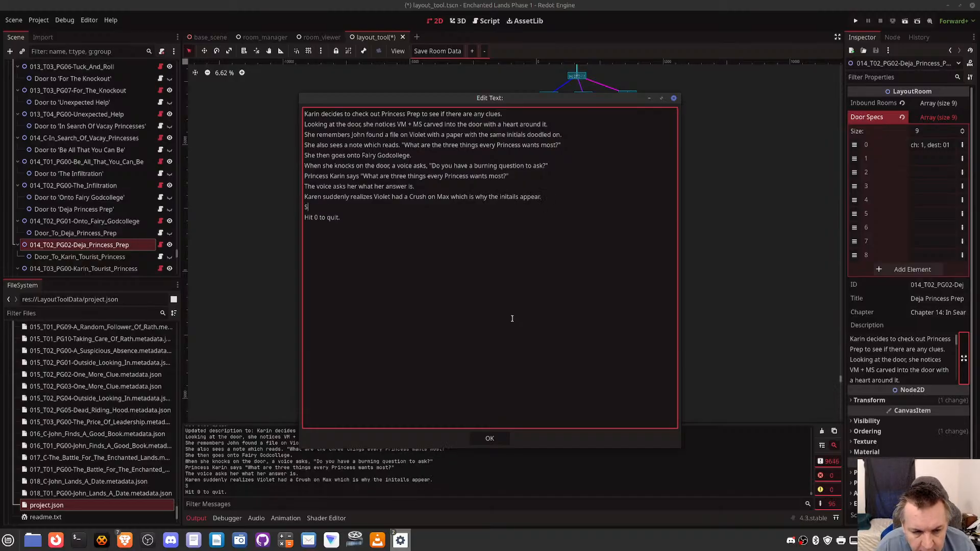
key("BackSpace")
key("BackSpace")
key("BackSpace")
key("BackSpace")
key("BackSpace")
key("BackSpace")
key("BackSpace")
key("BackSpace")
key("BackSpace")
key("BackSpace")
key("BackSpace")
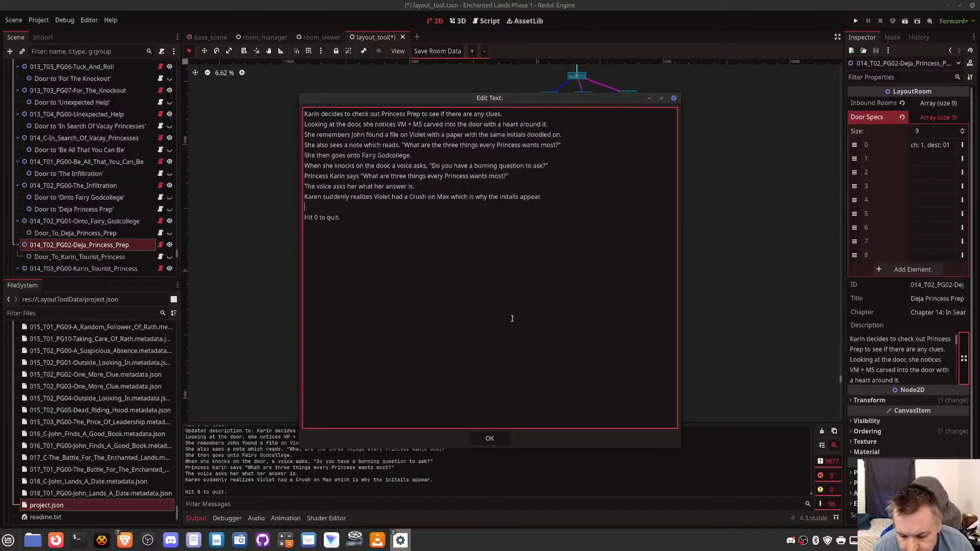
type("YOu c")
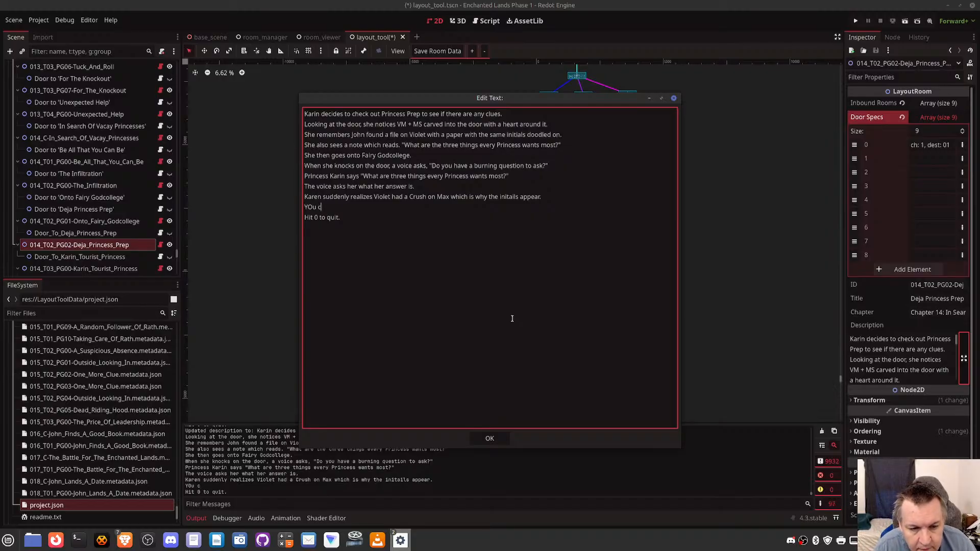
key("BackSpace")
key("BackSpace")
key("BackSpace")
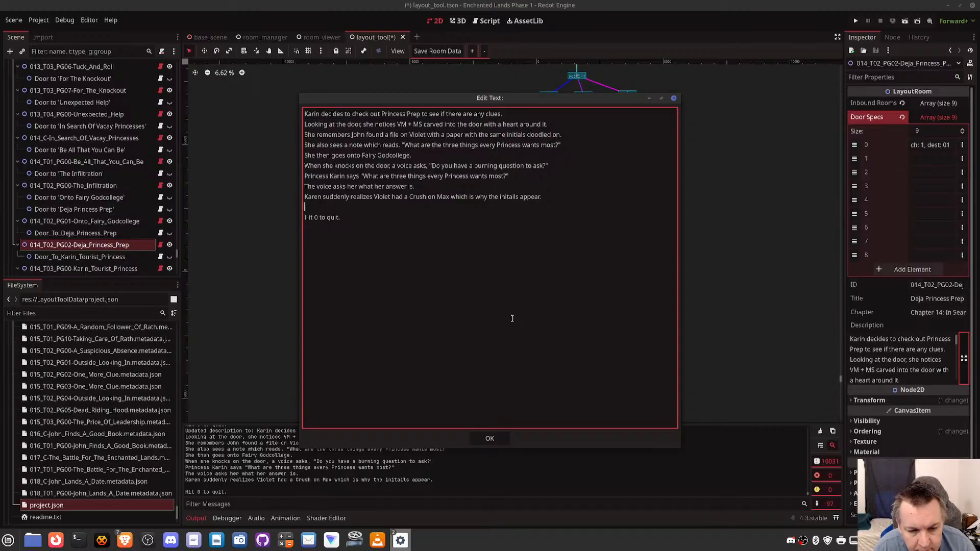
- Below the line about Violet's crush, write 'You can reply with a generic "Princess" answer, or you can try something risky.'
type("You can reply")
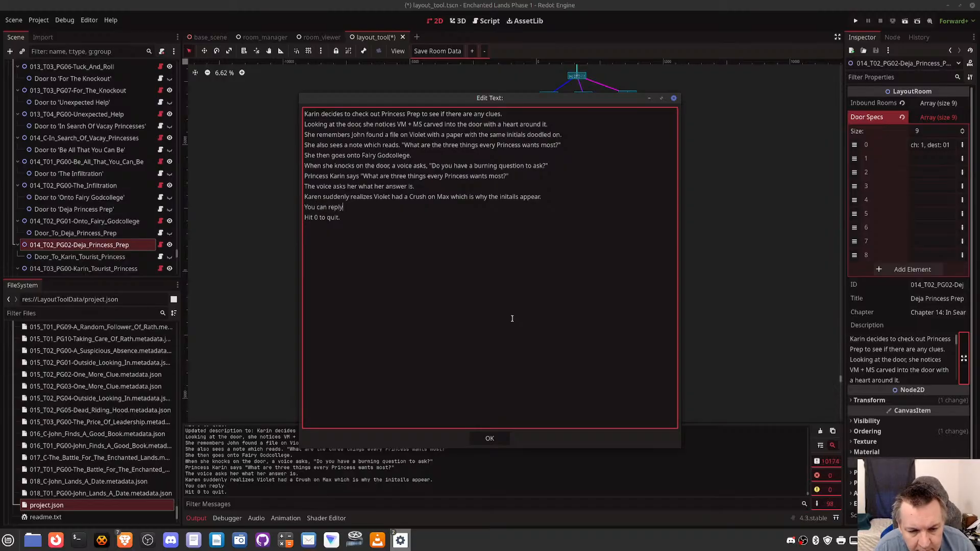
type(" with a generic")
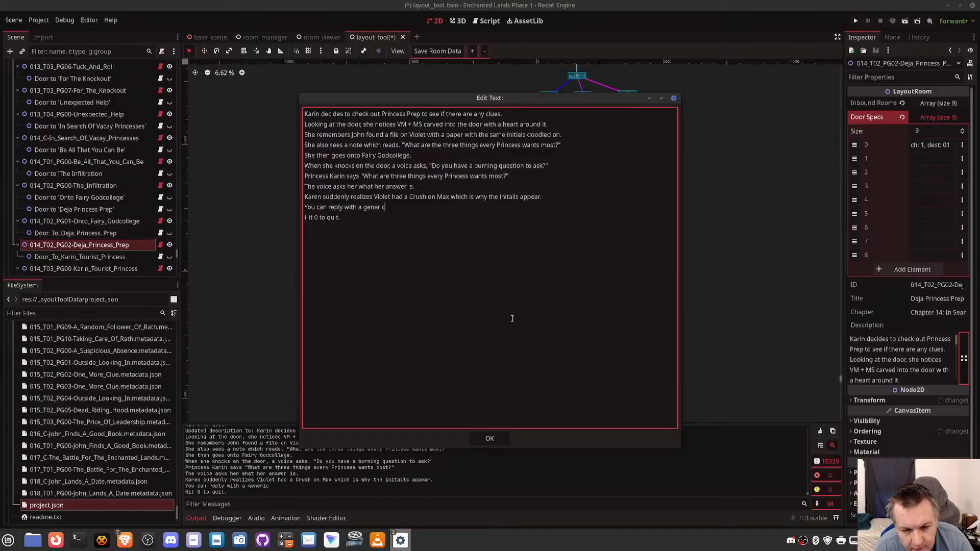
type(" \"Pr")
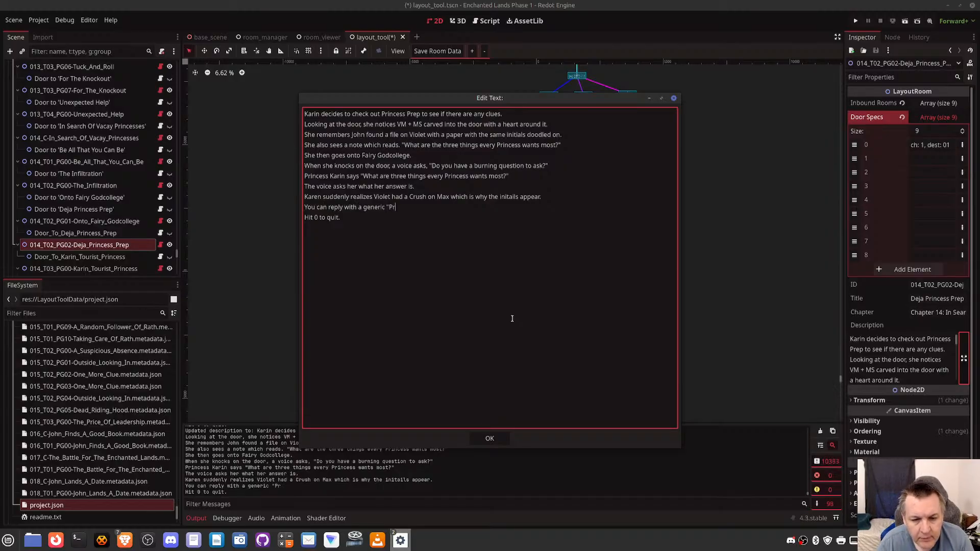
type("incess\" answ")
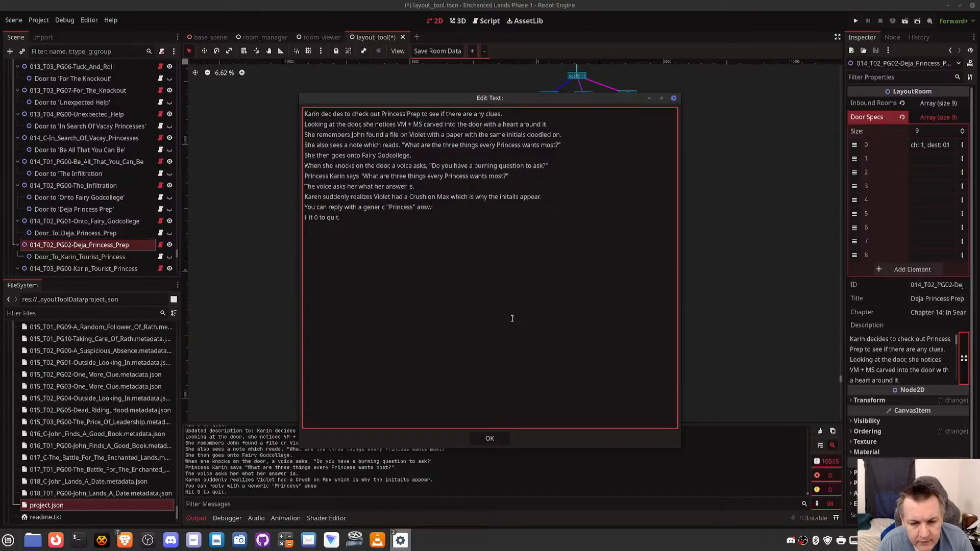
type("er, or you ca")
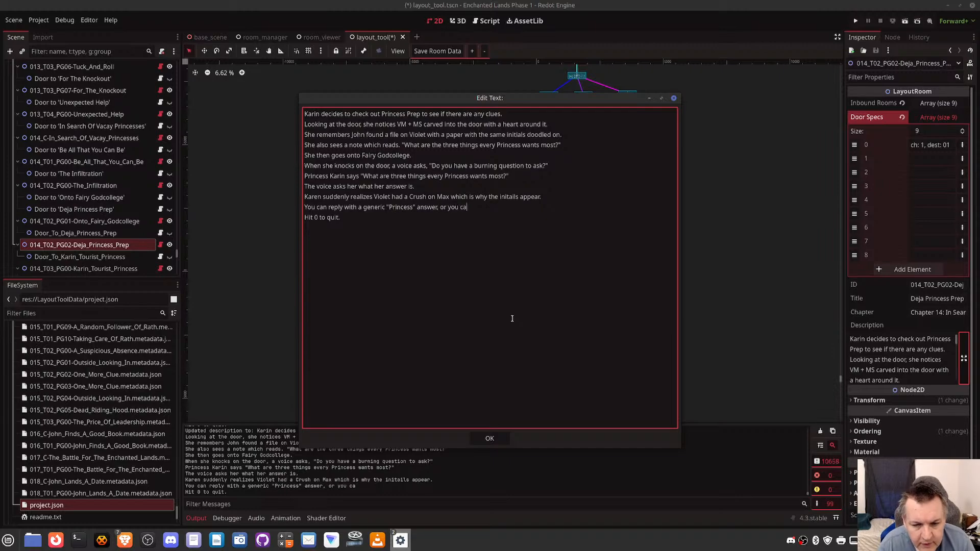
type("n try something ri")
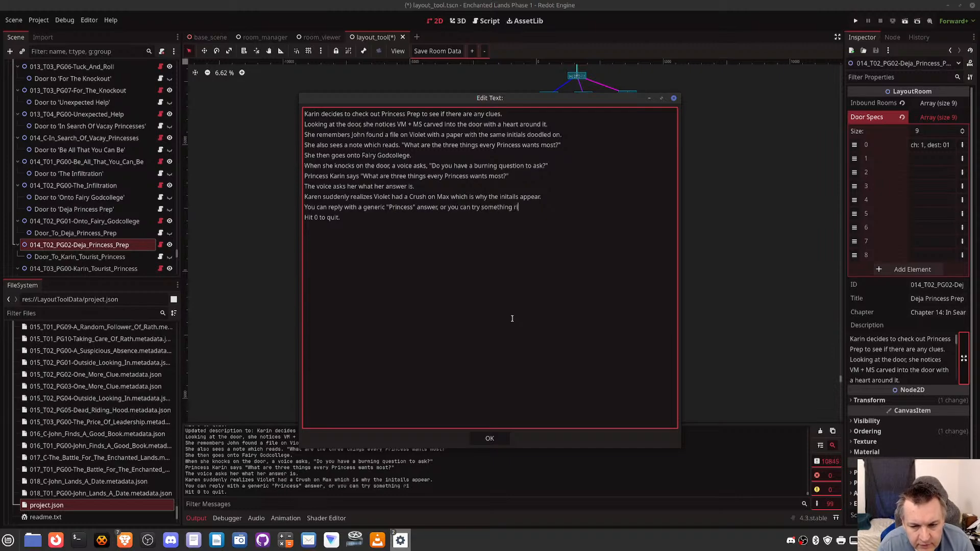
type("sky.")
- Below the risky-answer line, leave a blank line and add the choice "Hit 1 to reply with the generic answer."
key("Return")
key("Return")
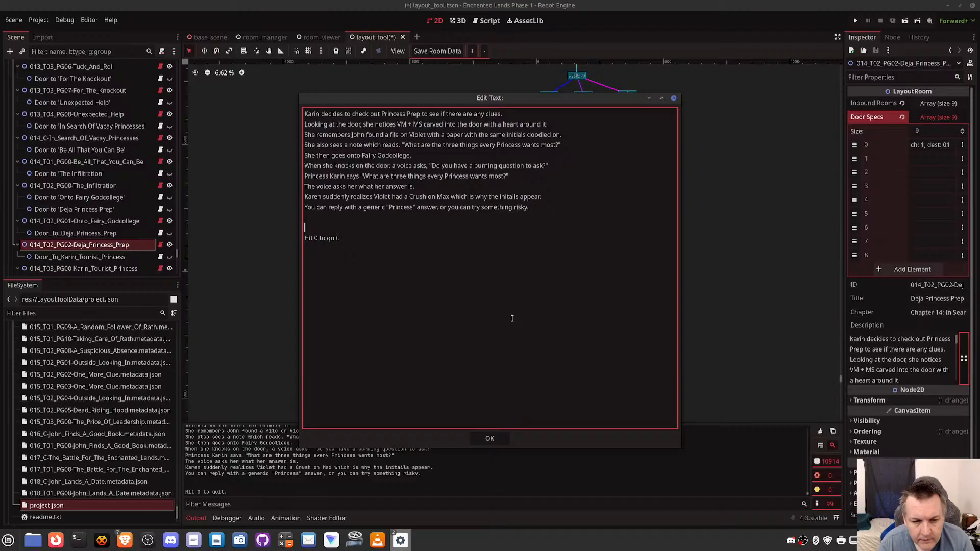
type("Hit 1 to")
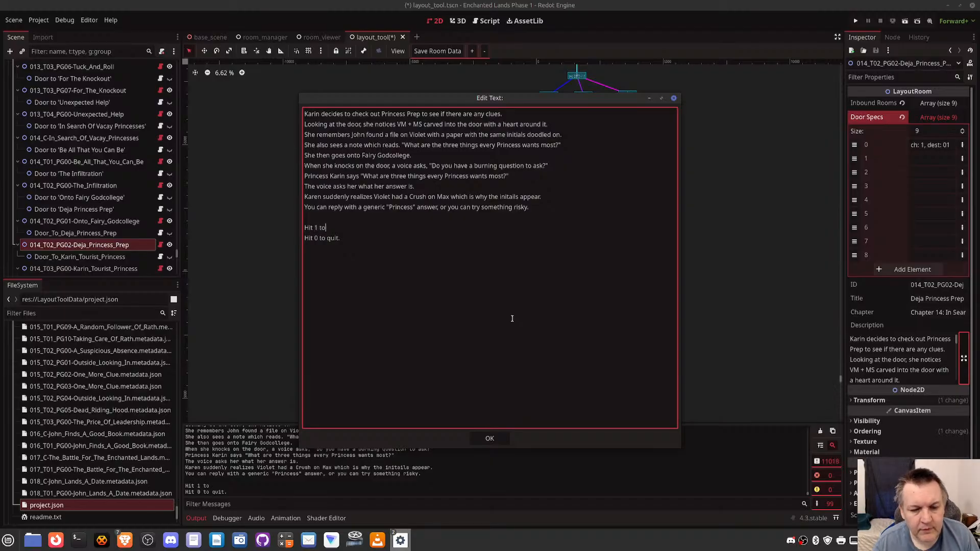
type(" reply")
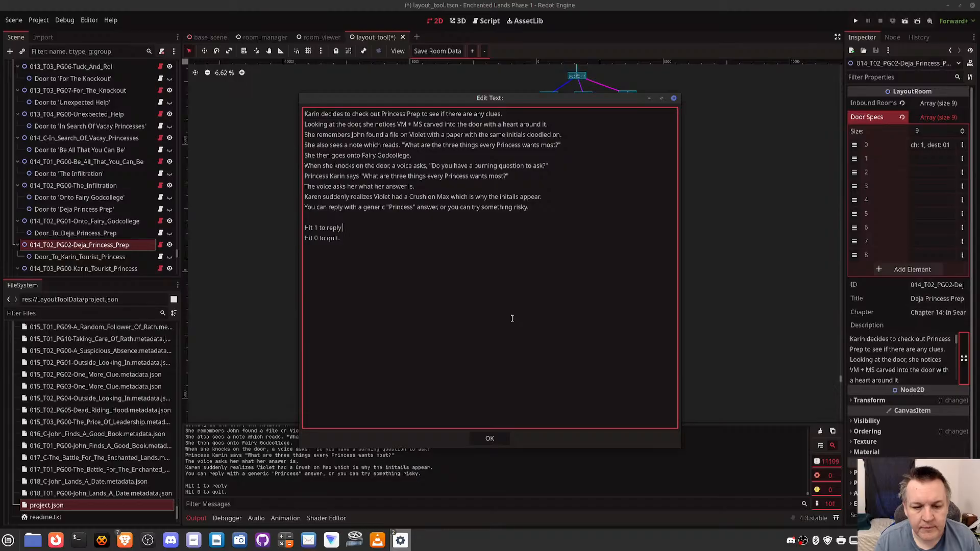
type("with the ")
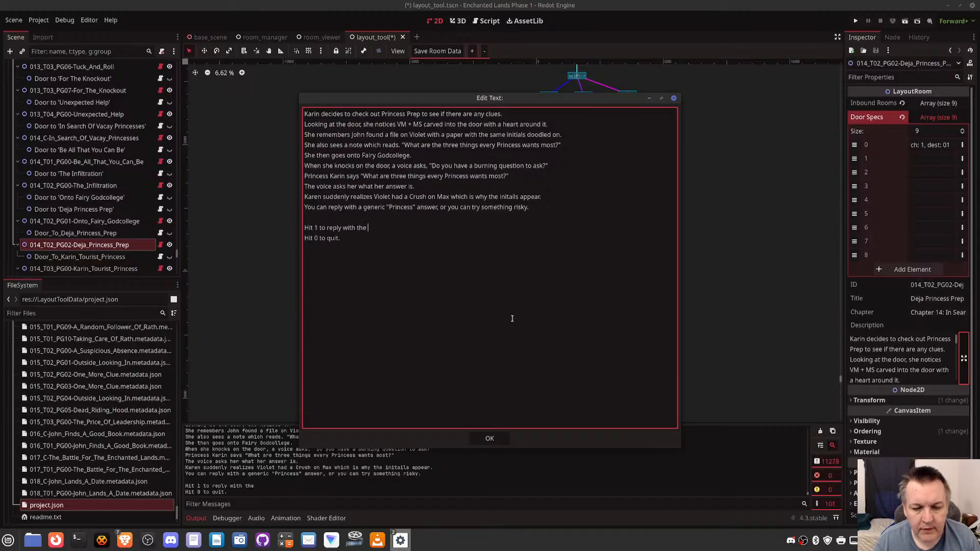
type("generic asnwer")
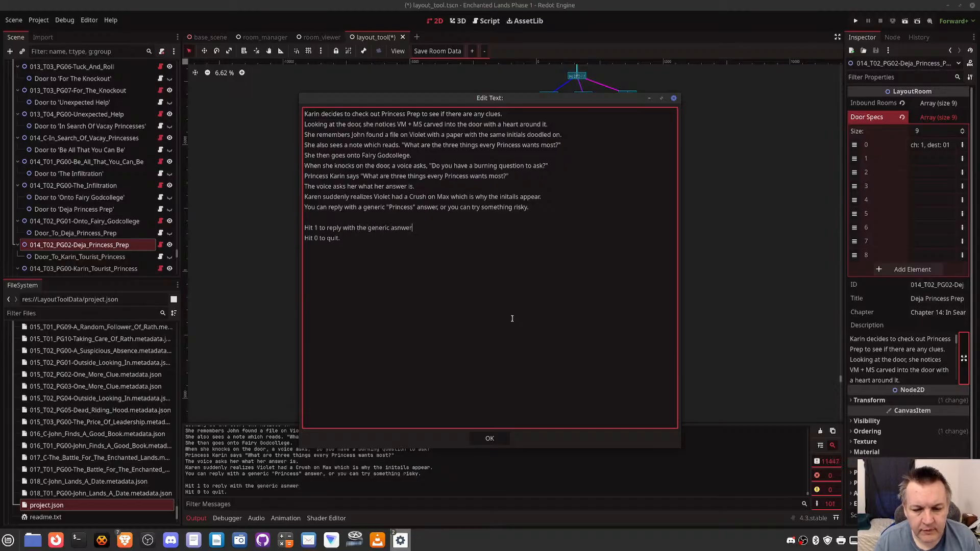
key("BackSpace")
key("BackSpace")
key("BackSpace")
key("BackSpace")
key("BackSpace")
type("nswer")
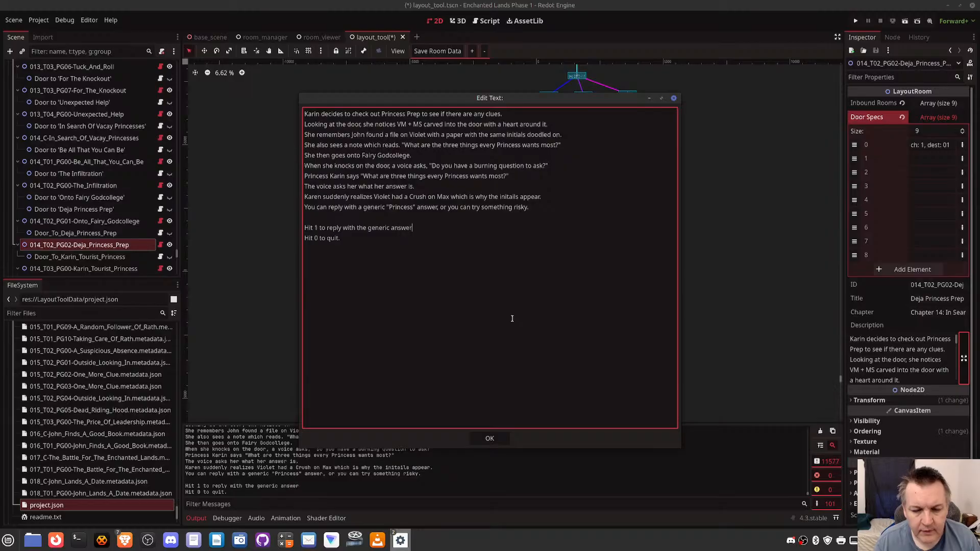
type(".")
- Add a second choice line reading "Hit 2 to try something risky." above the quit option
key("Return")
type("Hit 2 to")
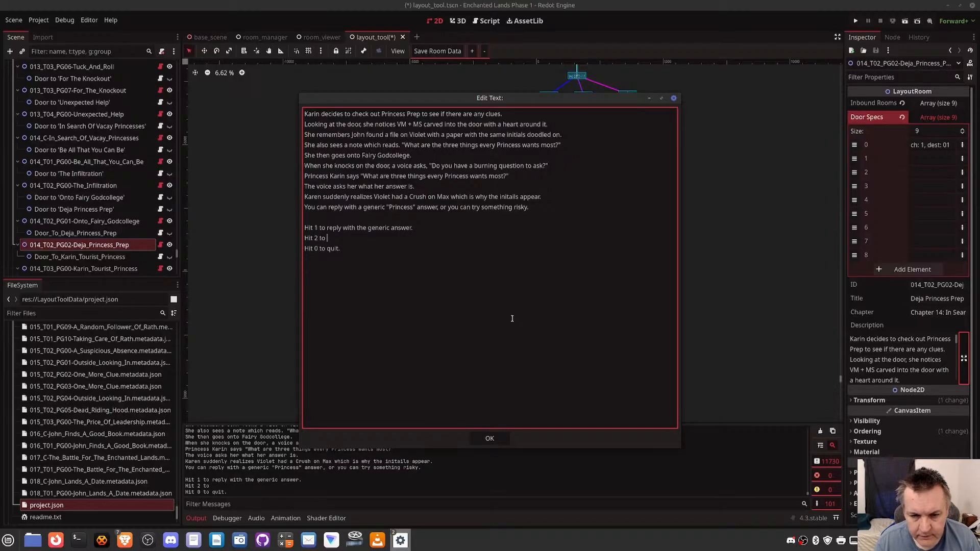
type("replyy with")
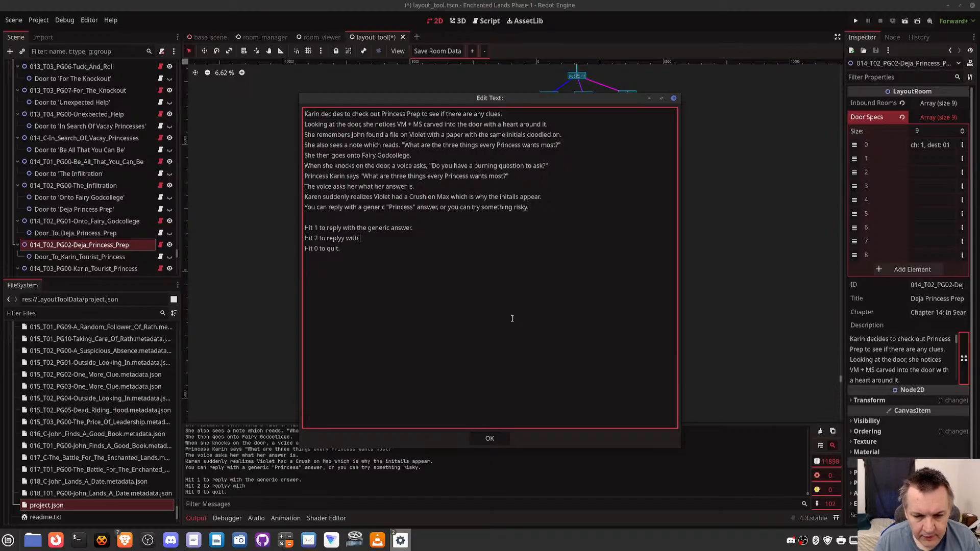
key("BackSpace")
key("BackSpace")
key("BackSpace")
key("BackSpace")
key("BackSpace")
key("BackSpace")
key("BackSpace")
key("BackSpace")
key("BackSpace")
key("BackSpace")
key("BackSpace")
type("tr")
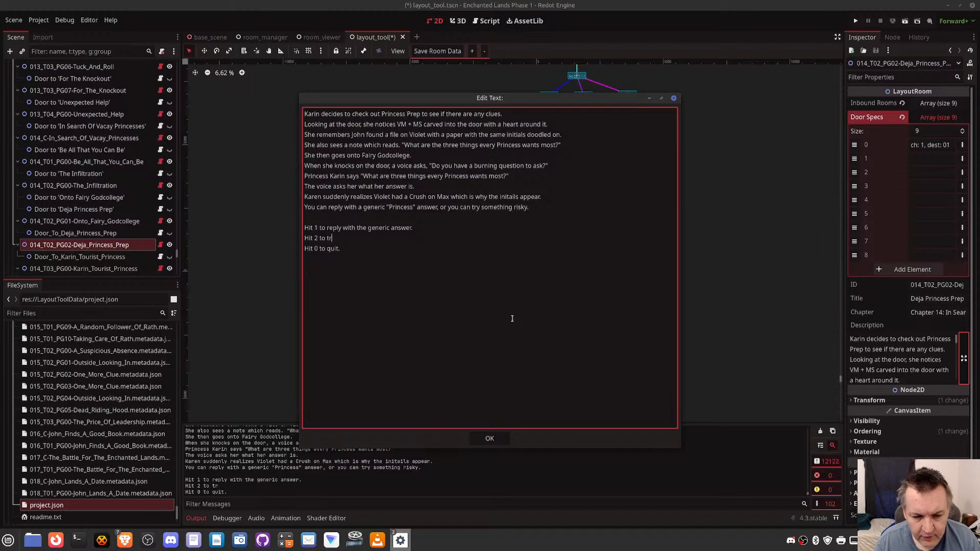
type("y something risky.")
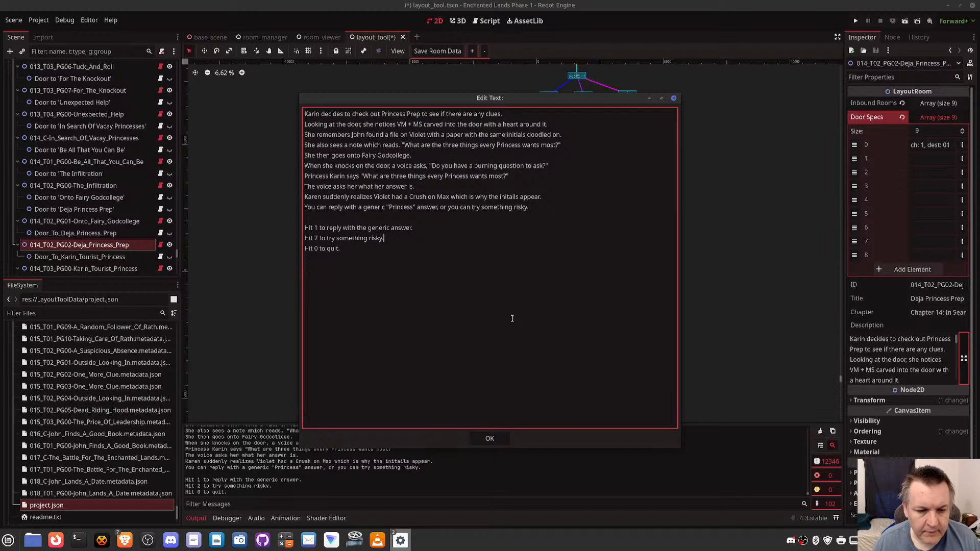
- Put the risky choice above the generic reply and renumber them as Hit 1 and Hit 2
key("shift+Down")
key("BackSpace")
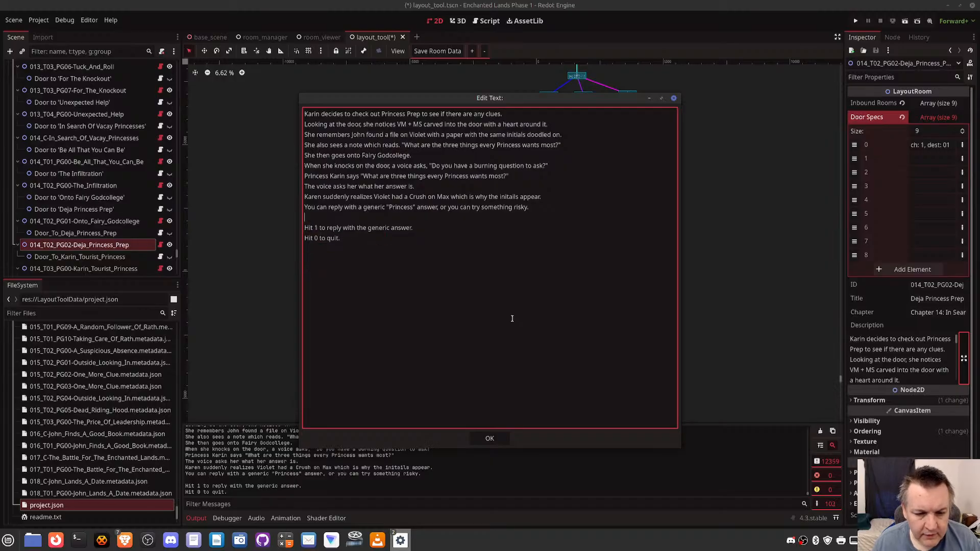
key("ctrl+z")
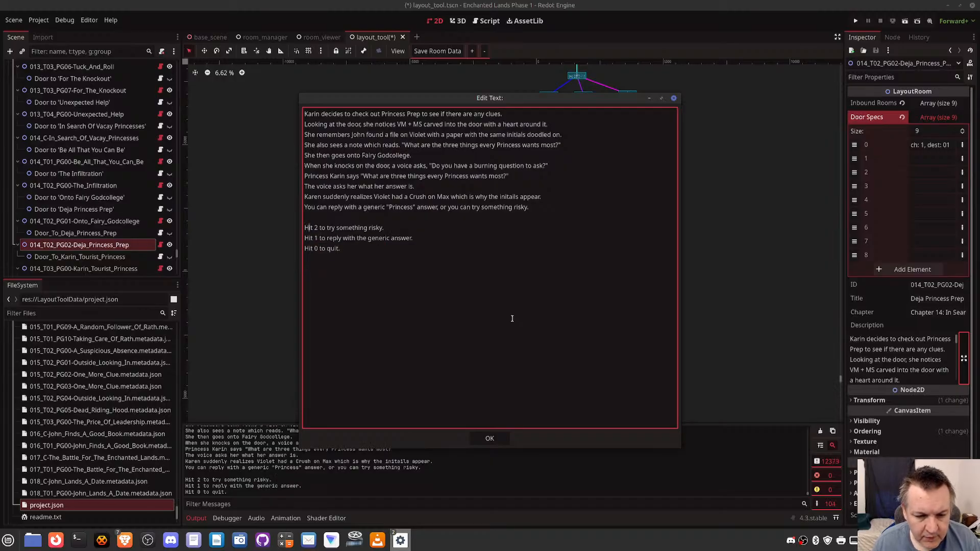
key("Delete")
type("1")
key("BackSpace")
type("2")
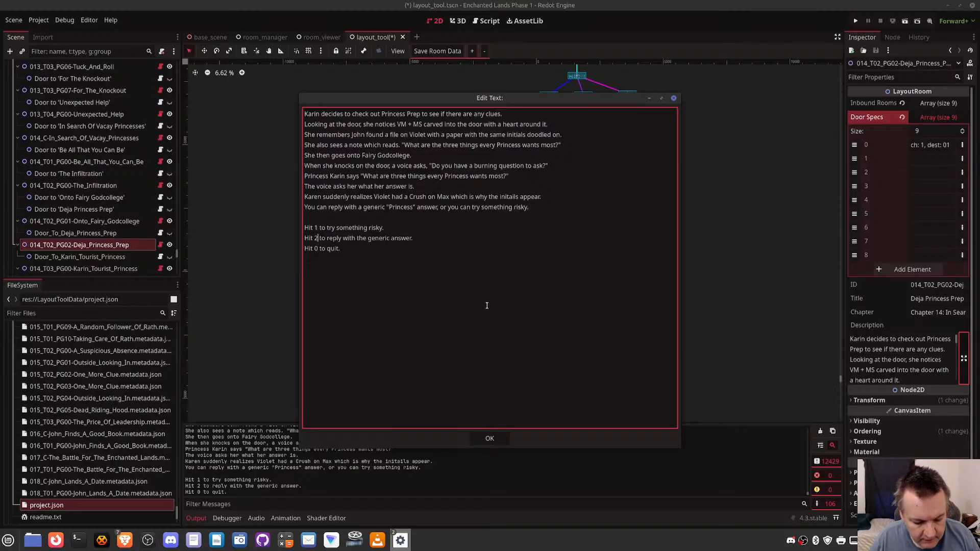
- Renumber the generic reply as Hit 1 and the risky choice as Hit 2, and place the risky choice second
key("BackSpace")
type("1")
key("Up")
key("BackSpace")
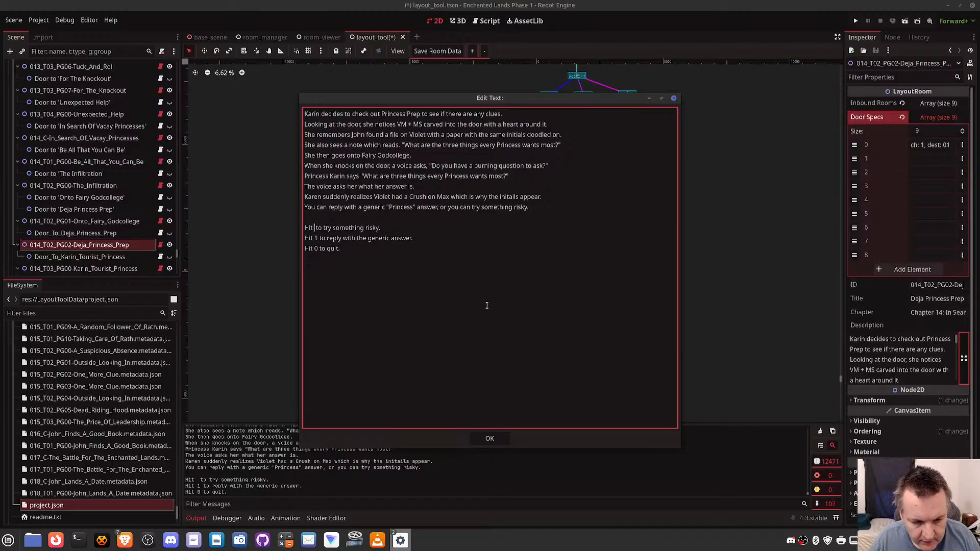
type("2")
key("Home")
key("shift+Down")
key("ctrl+x")
key("Down")
key("ctrl+v")
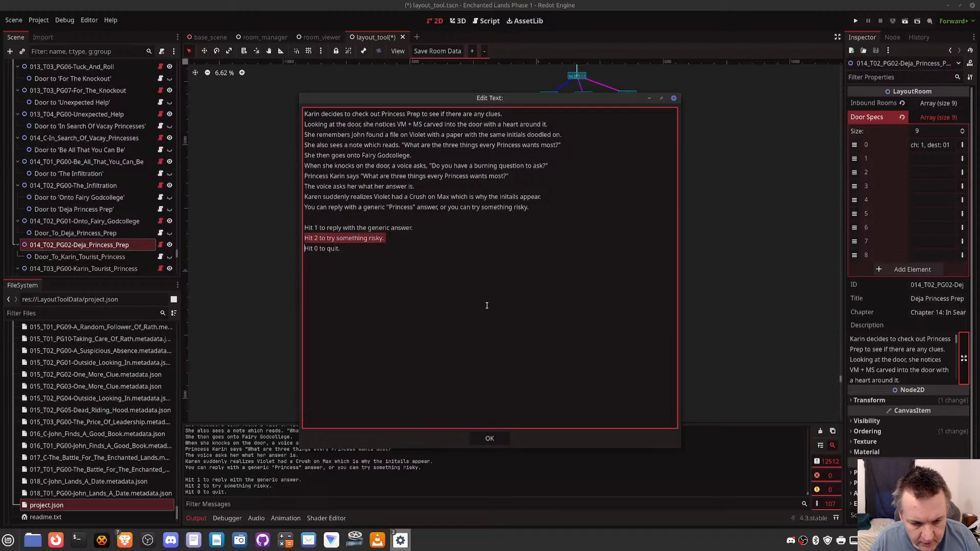
- Insert a blank line between the risky choice and "Hit 0 to quit." and accept the edited description
key("End")
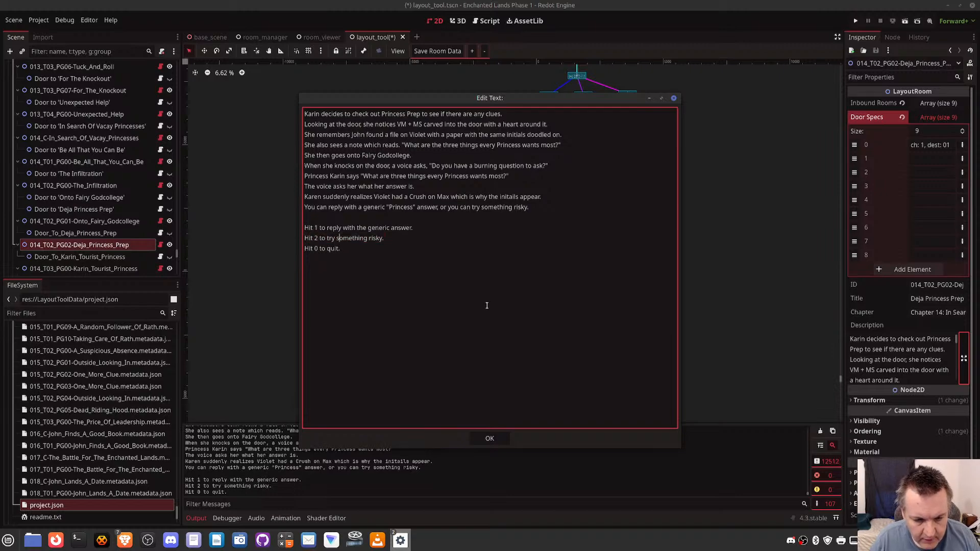
key("Return")
type("s")
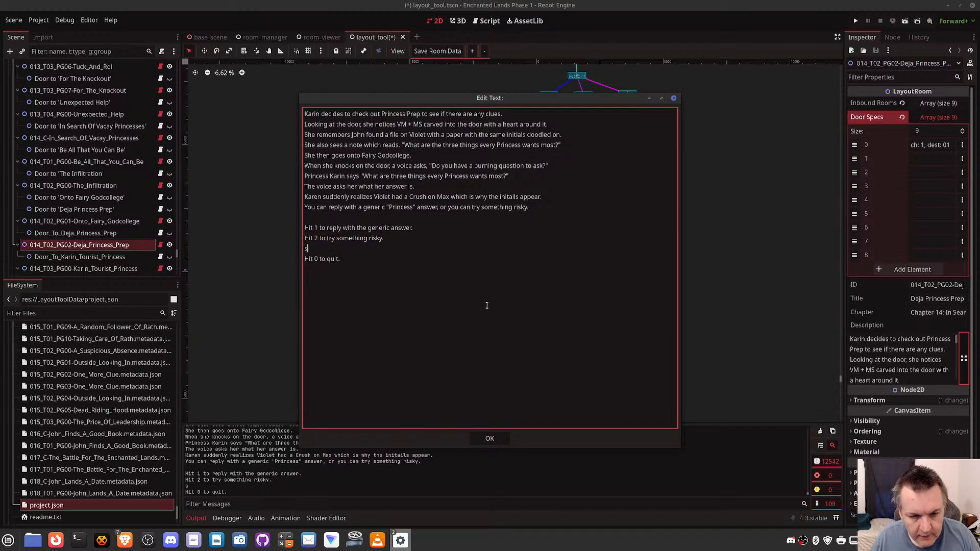
key("BackSpace")
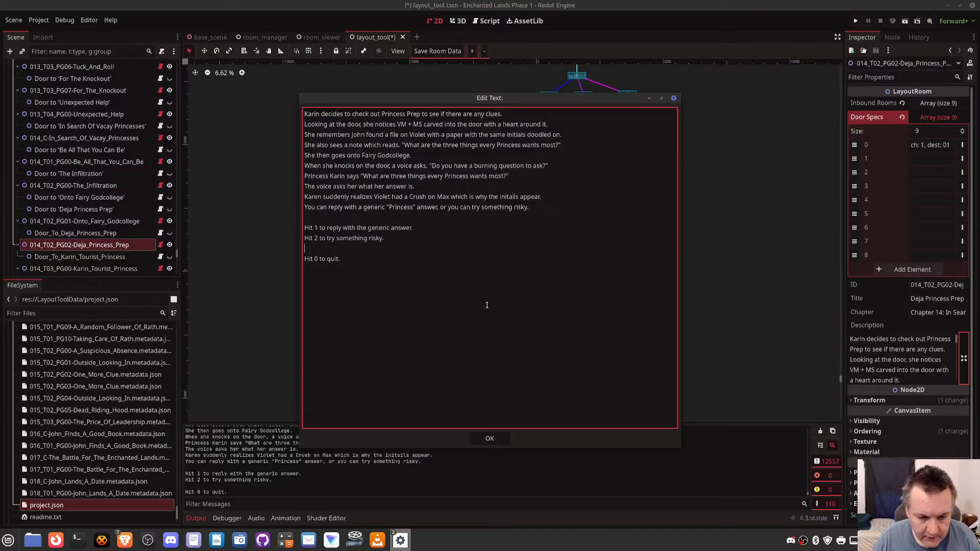
left_click(491, 440)
- Save the layout_tool scene and its room data
key("ctrl+s")
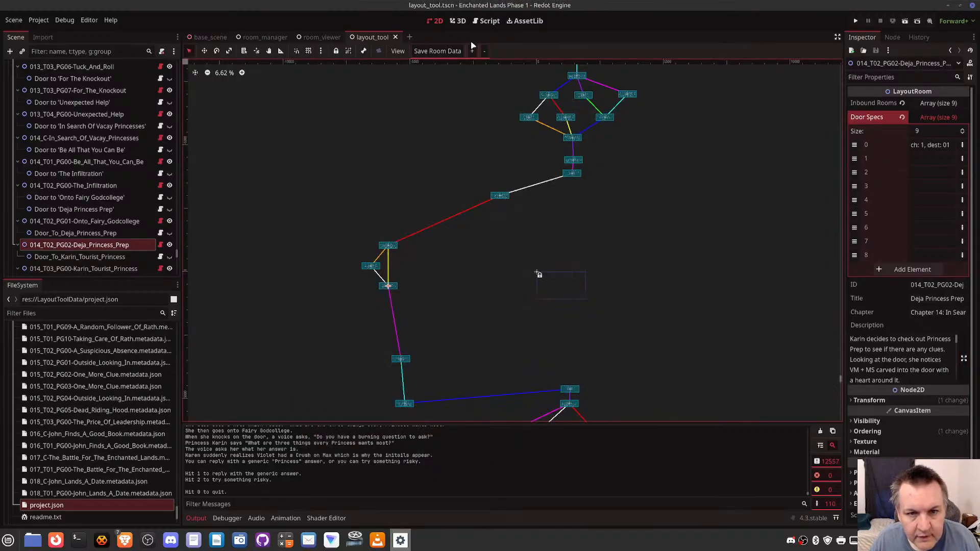
left_click(443, 51)
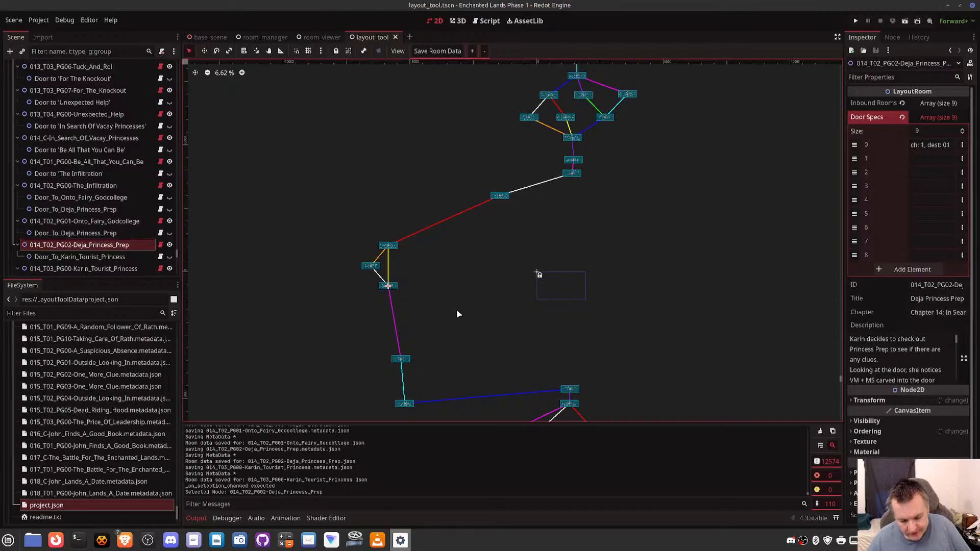
left_click(447, 51)
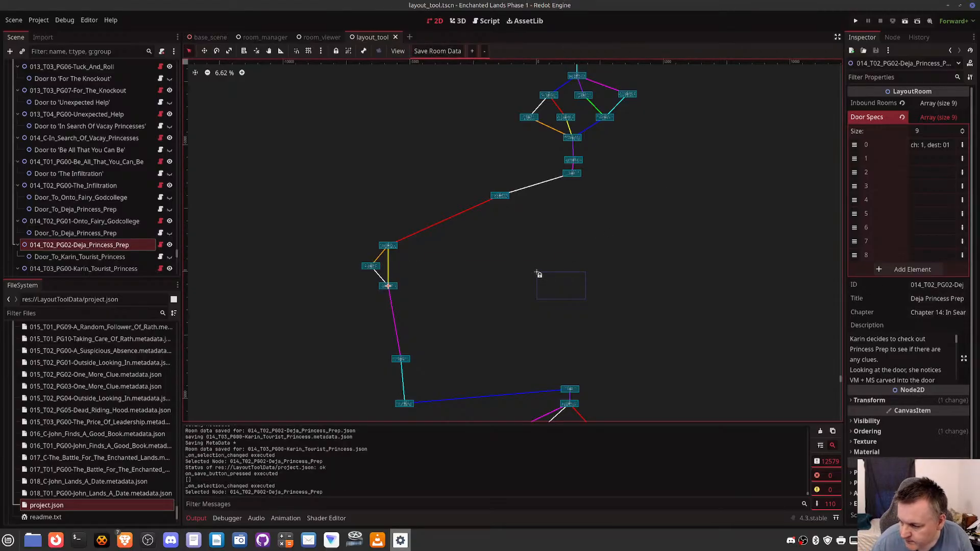
key("alt+Tab")
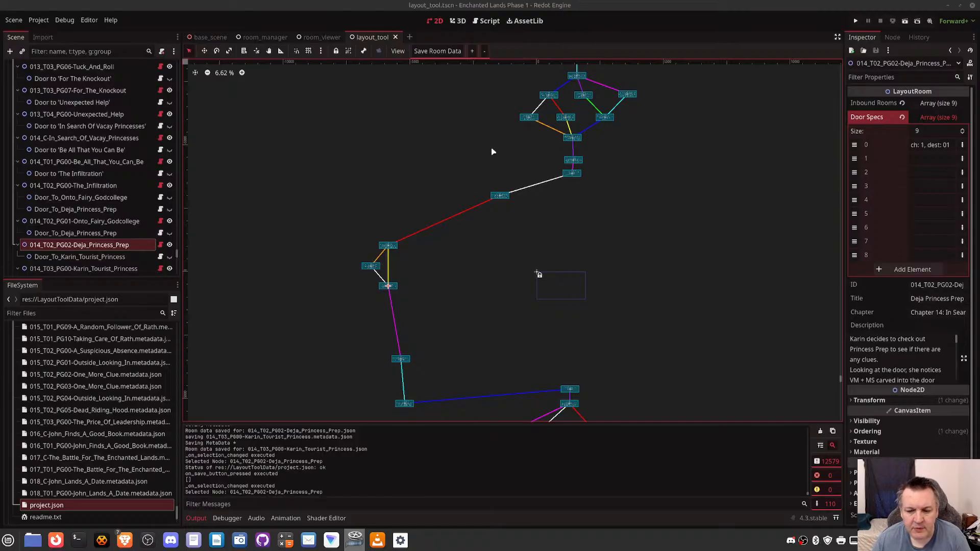
scroll(486, 213, "down", 3)
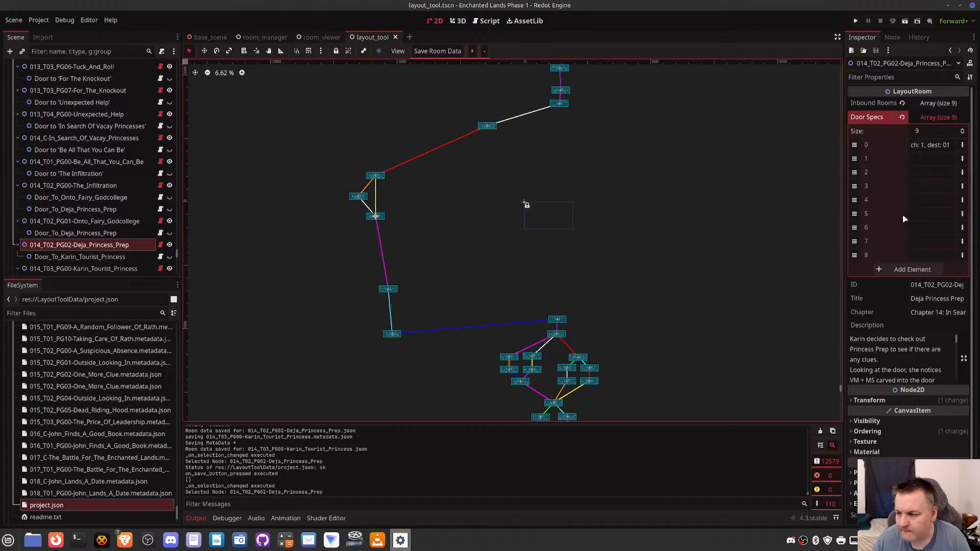